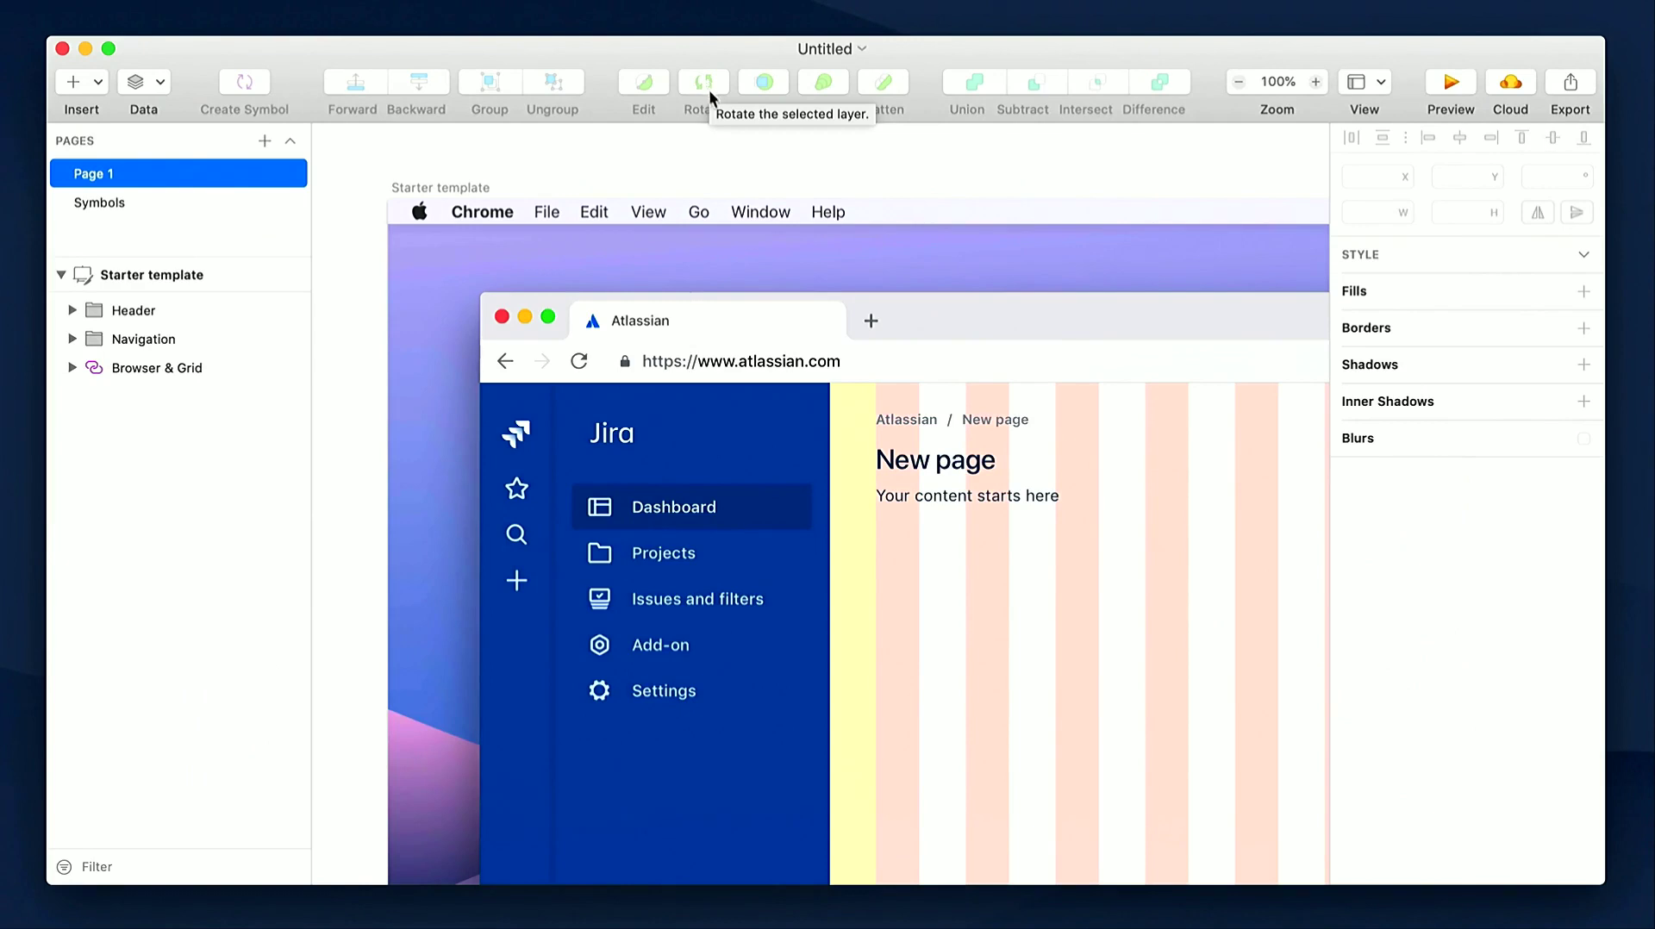
Look over the starter template's browser mockup, content grid and Jira navigation sidebar
scroll(883, 549, "down", 2)
scroll(883, 548, "right", 2)
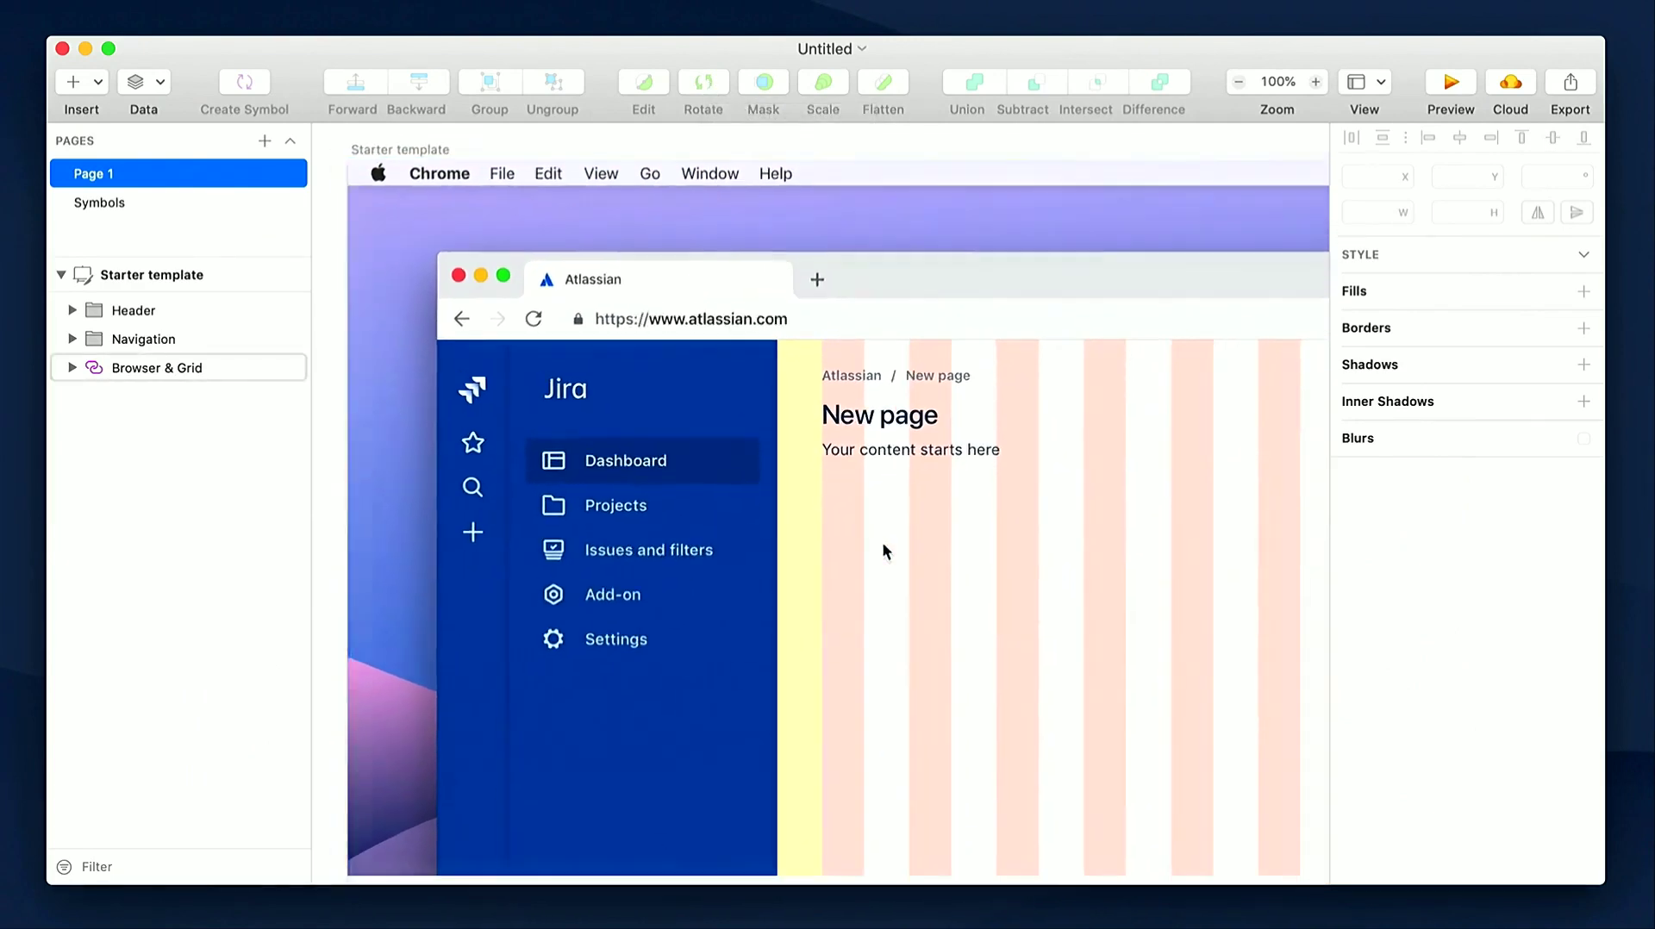
scroll(882, 542, "down", 3)
scroll(883, 547, "right", 2)
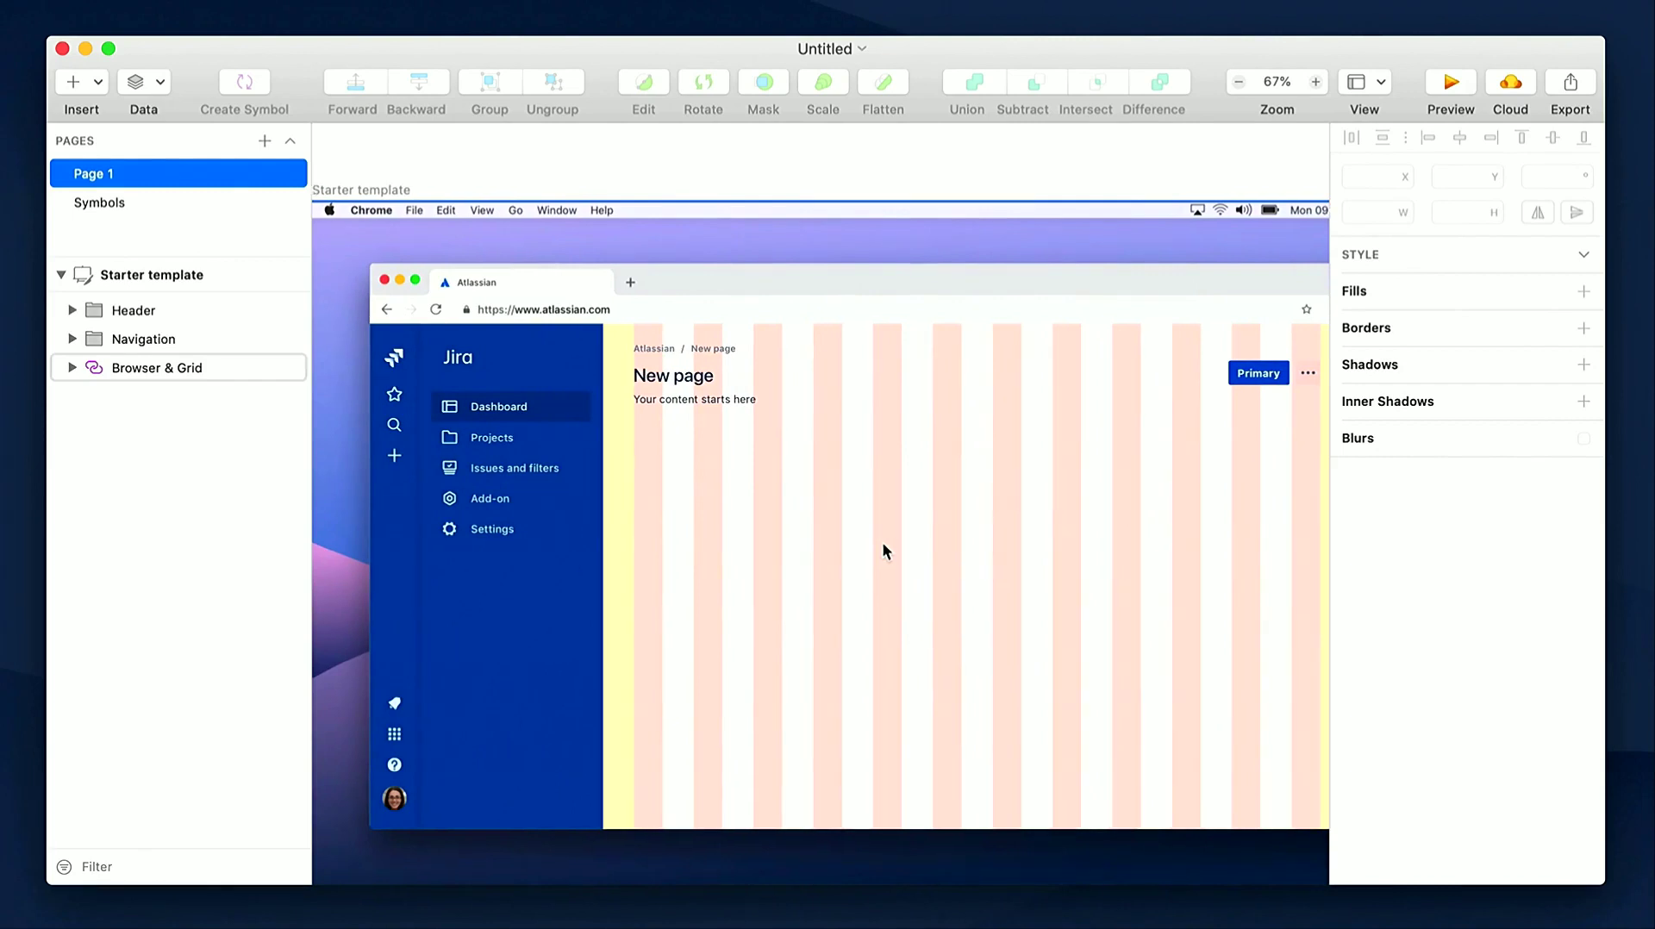
scroll(882, 541, "left", 10)
scroll(882, 541, "down", 2)
scroll(943, 406, "left", 3)
scroll(1057, 369, "up", 4)
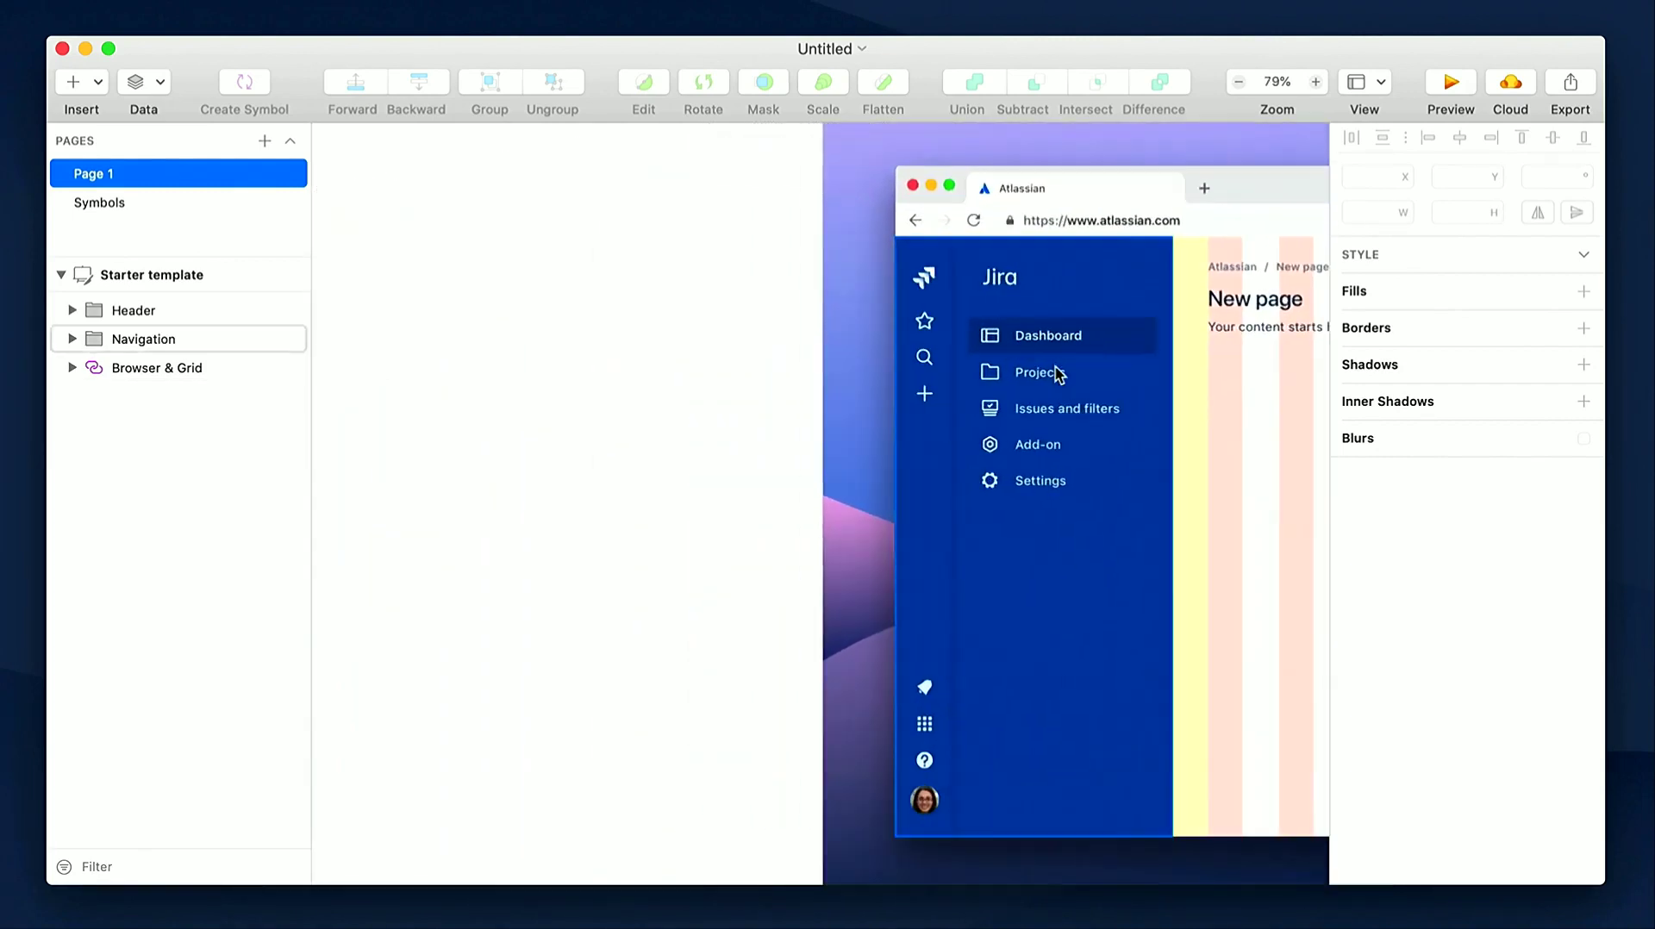
scroll(1062, 371, "up", 2)
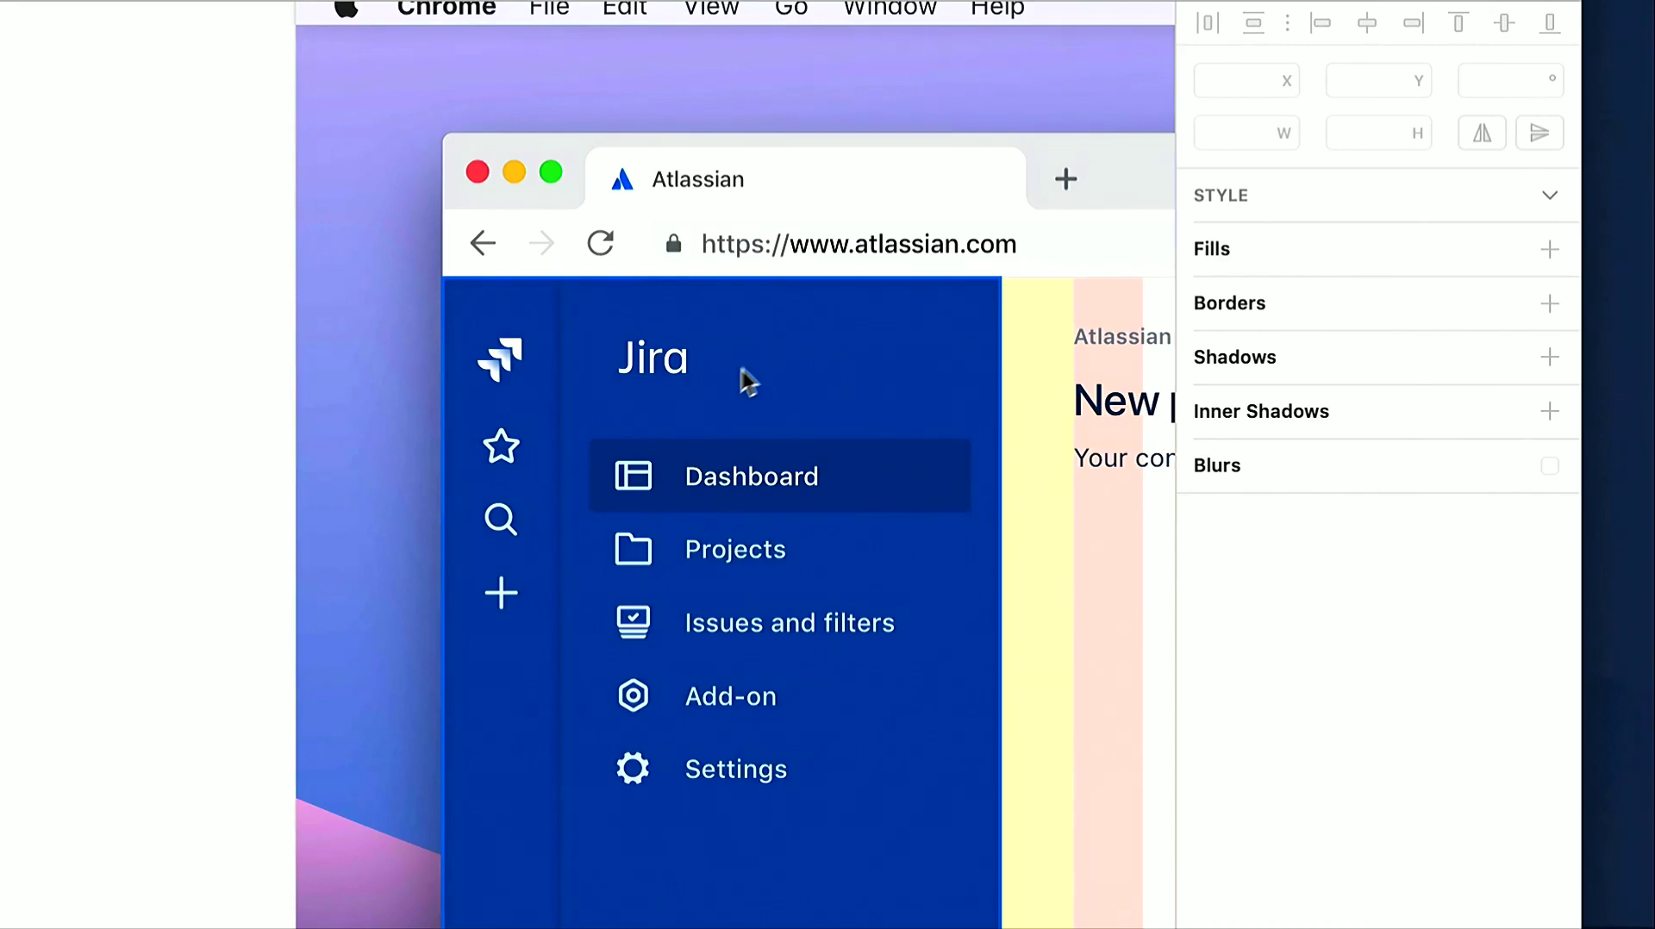
Swap the narrow Jira Global navigation symbol for the Confluence Global version from ADG Navigation next
left_click(540, 436)
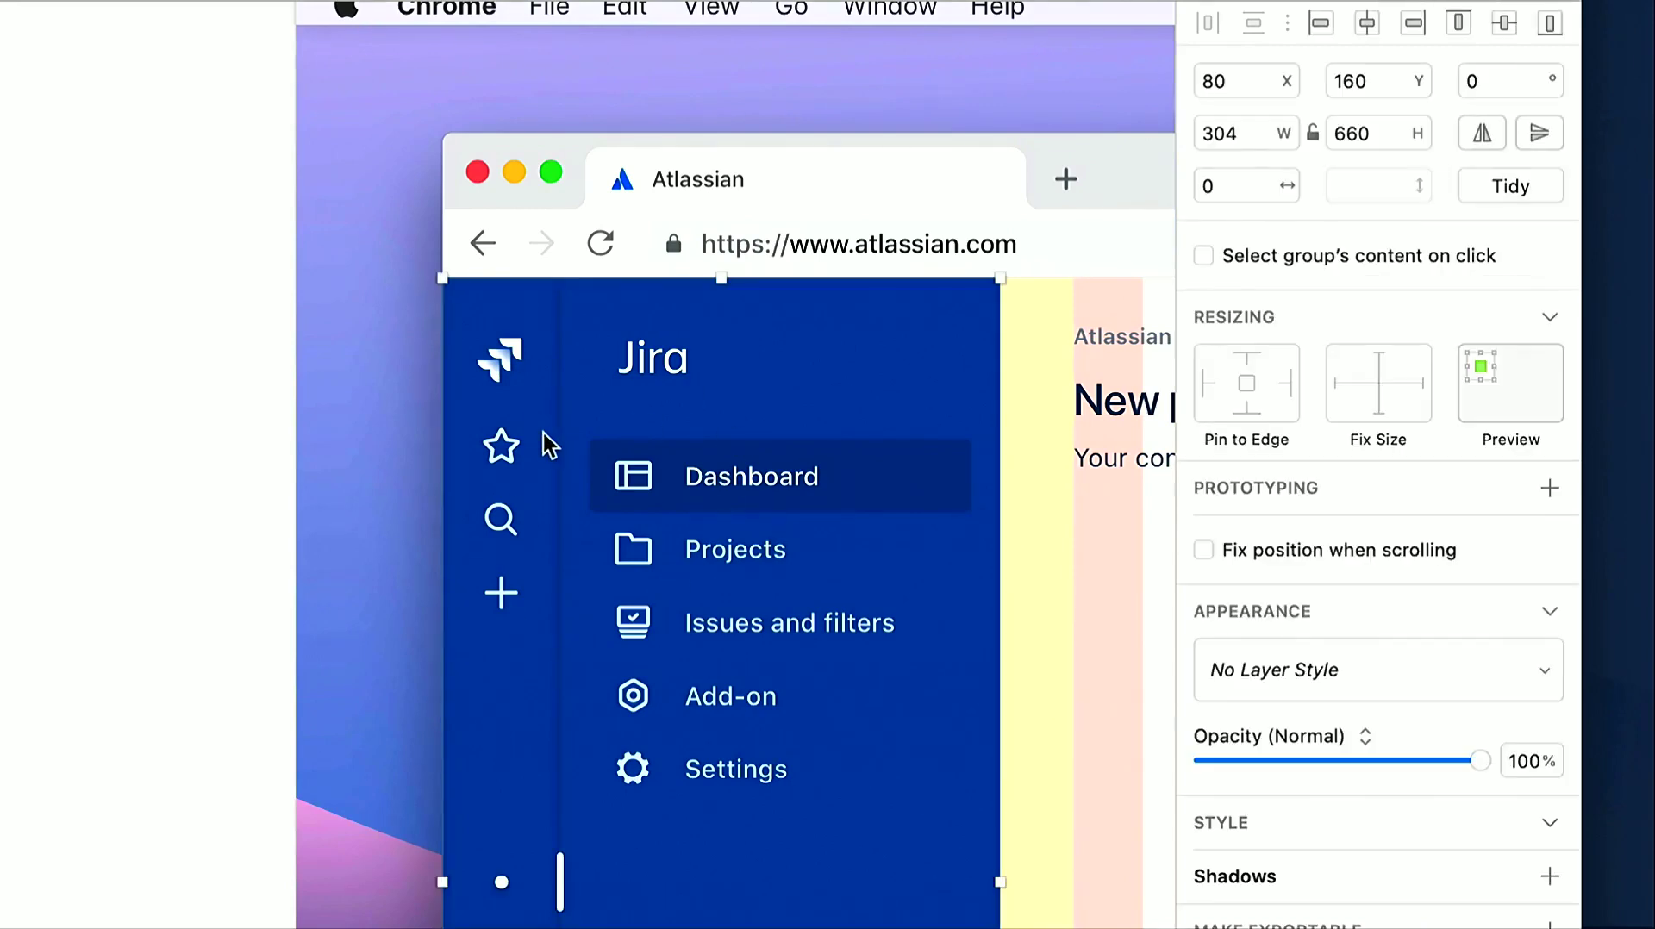
double_click(501, 395)
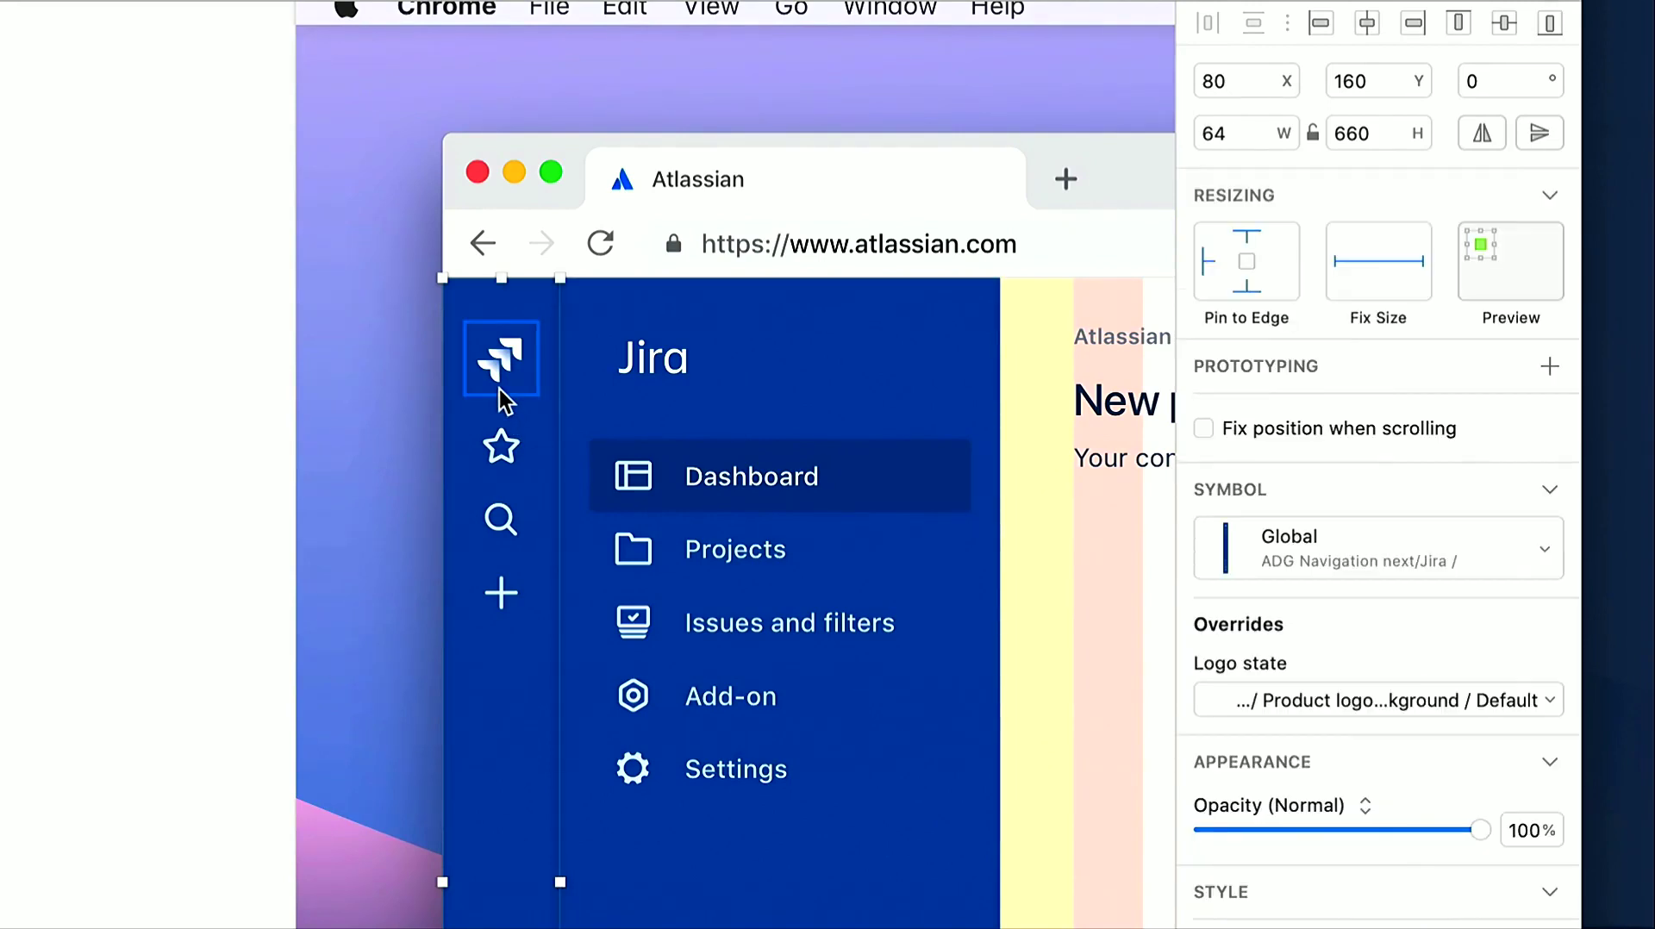
left_click(1395, 553)
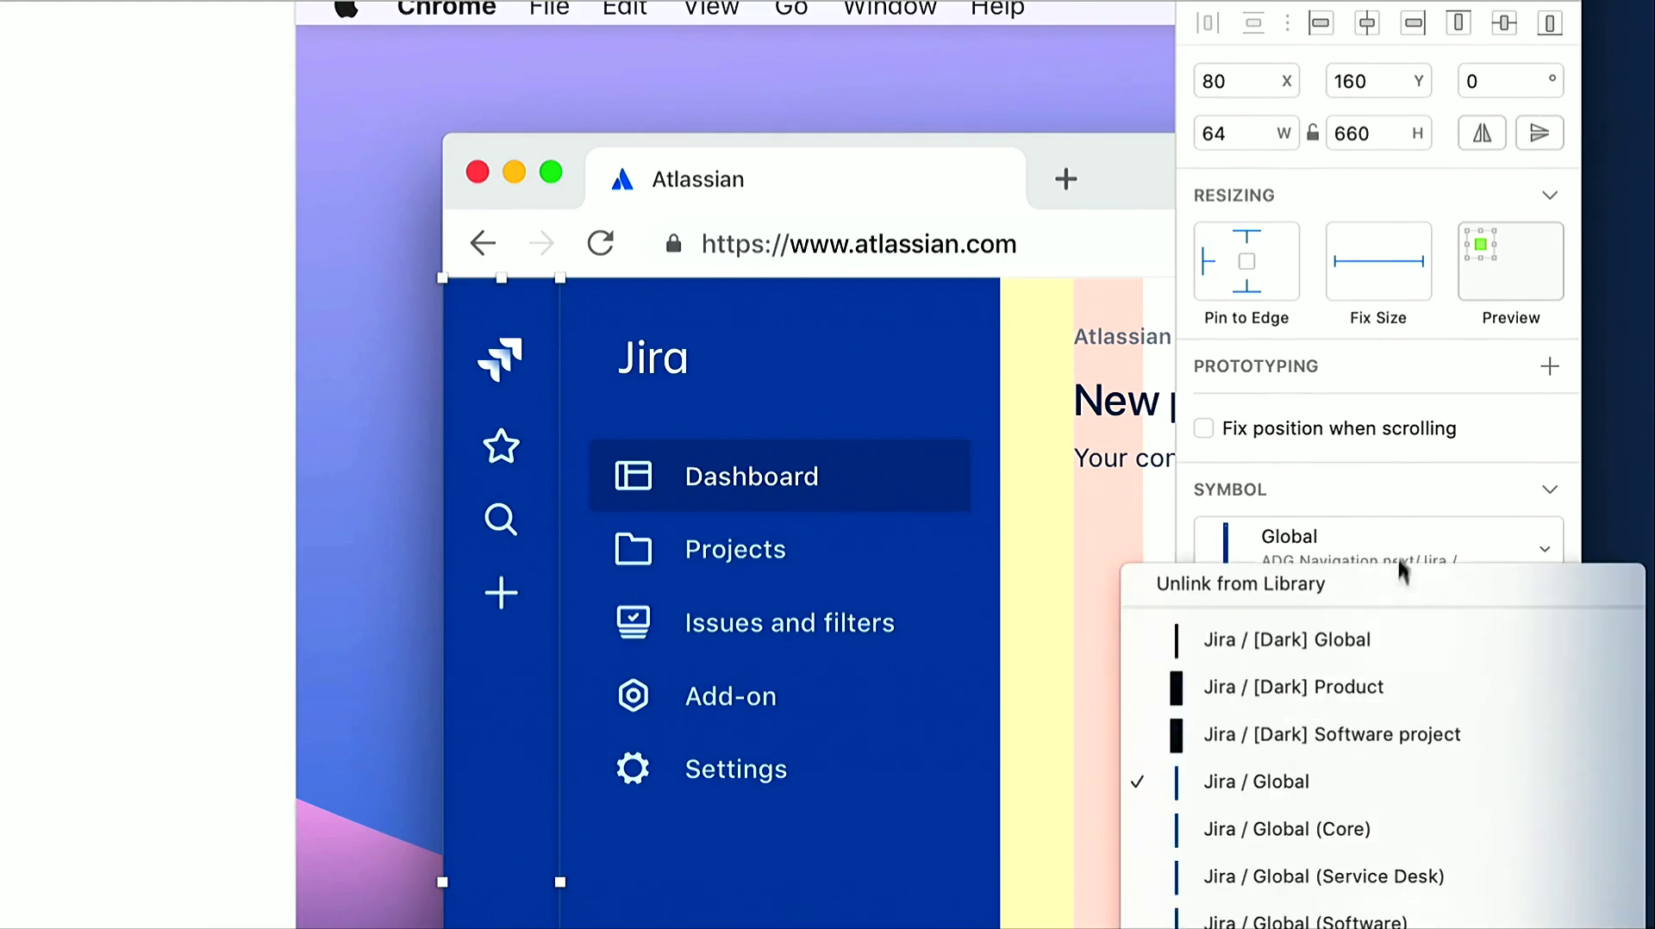
scroll(1389, 576, "down", 20)
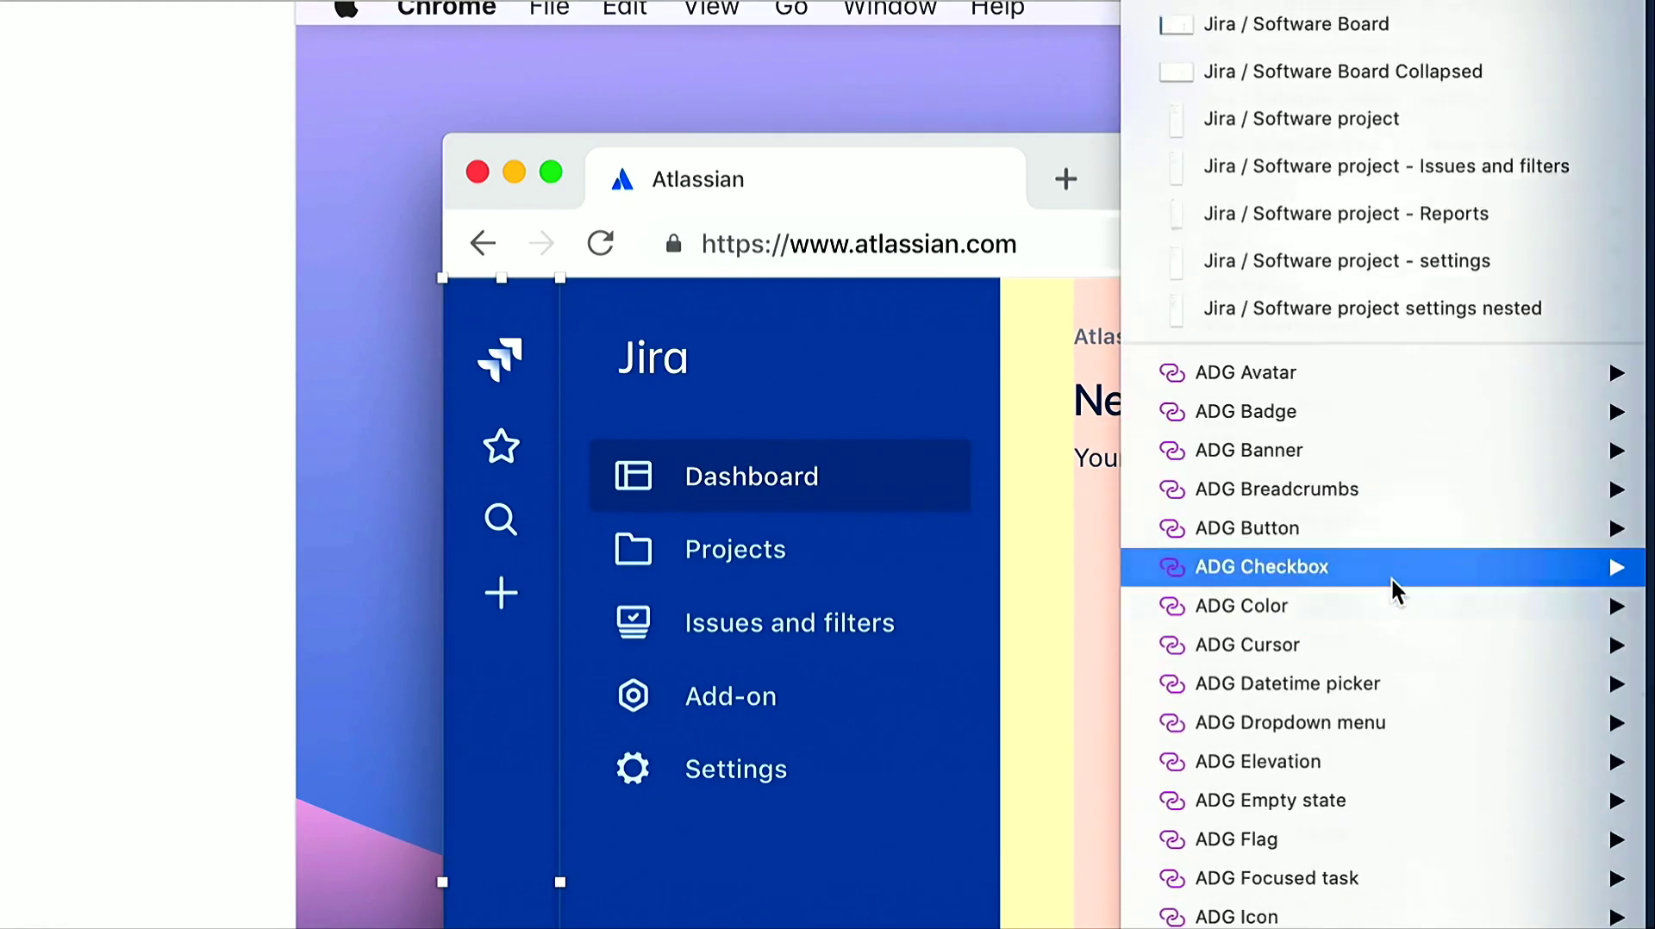
mouse_move(1389, 577)
mouse_move(1339, 339)
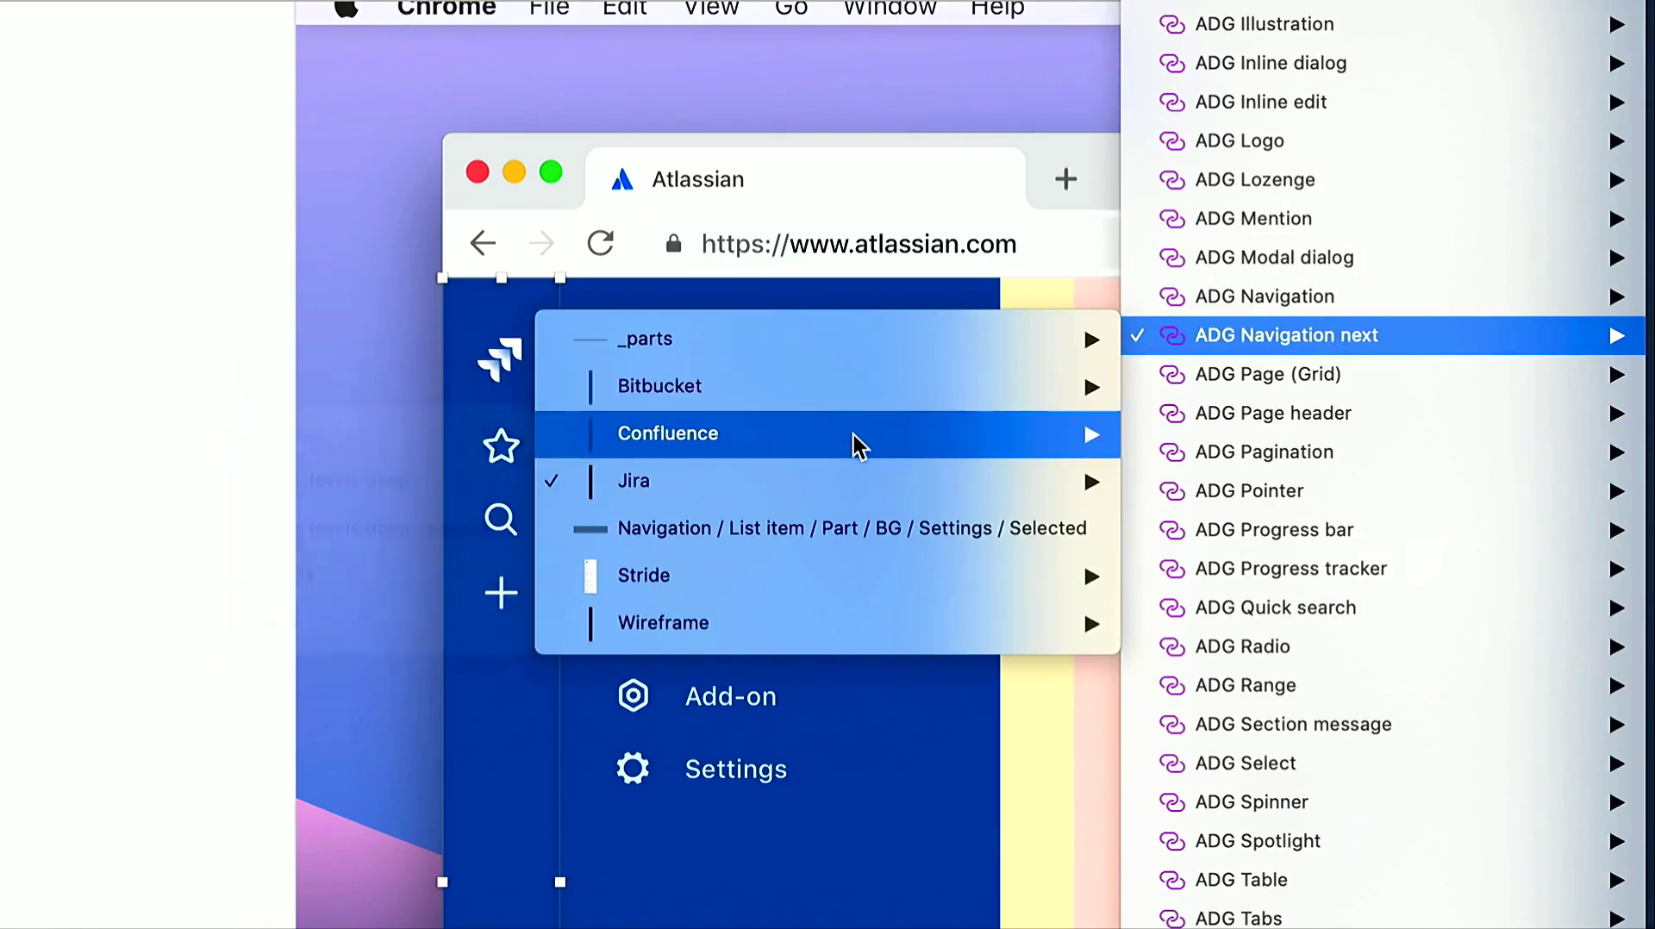
mouse_move(858, 448)
left_click(402, 437)
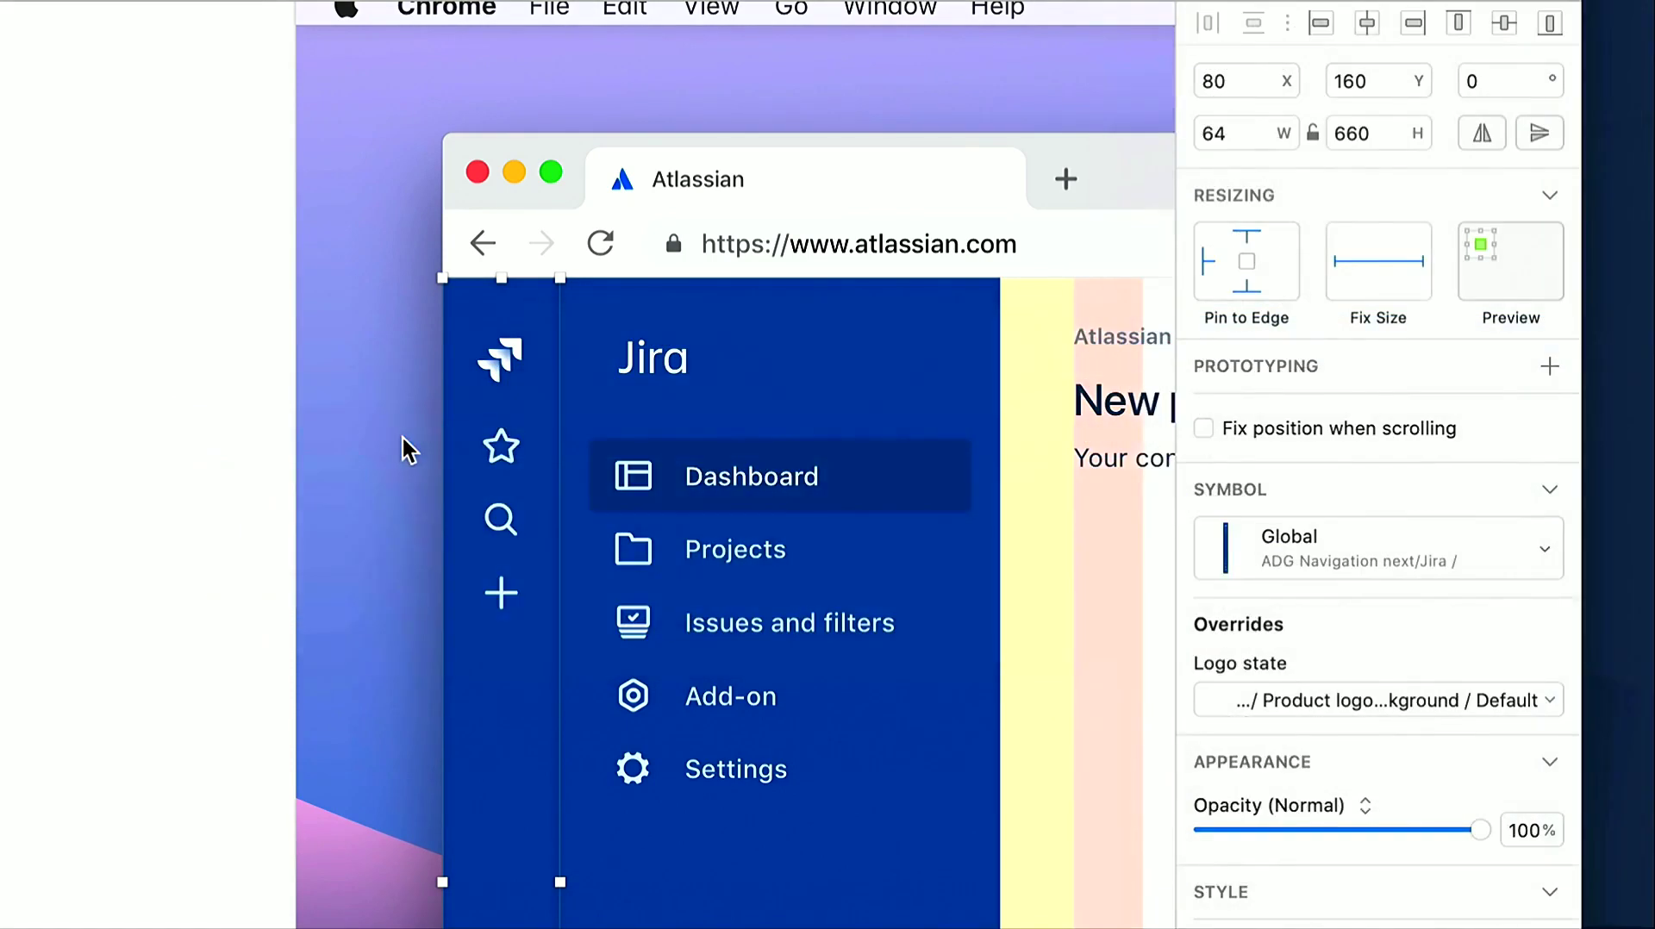
Replace the Jira Product navigation symbol with the Confluence Product version from ADG Navigation next
left_click(739, 413)
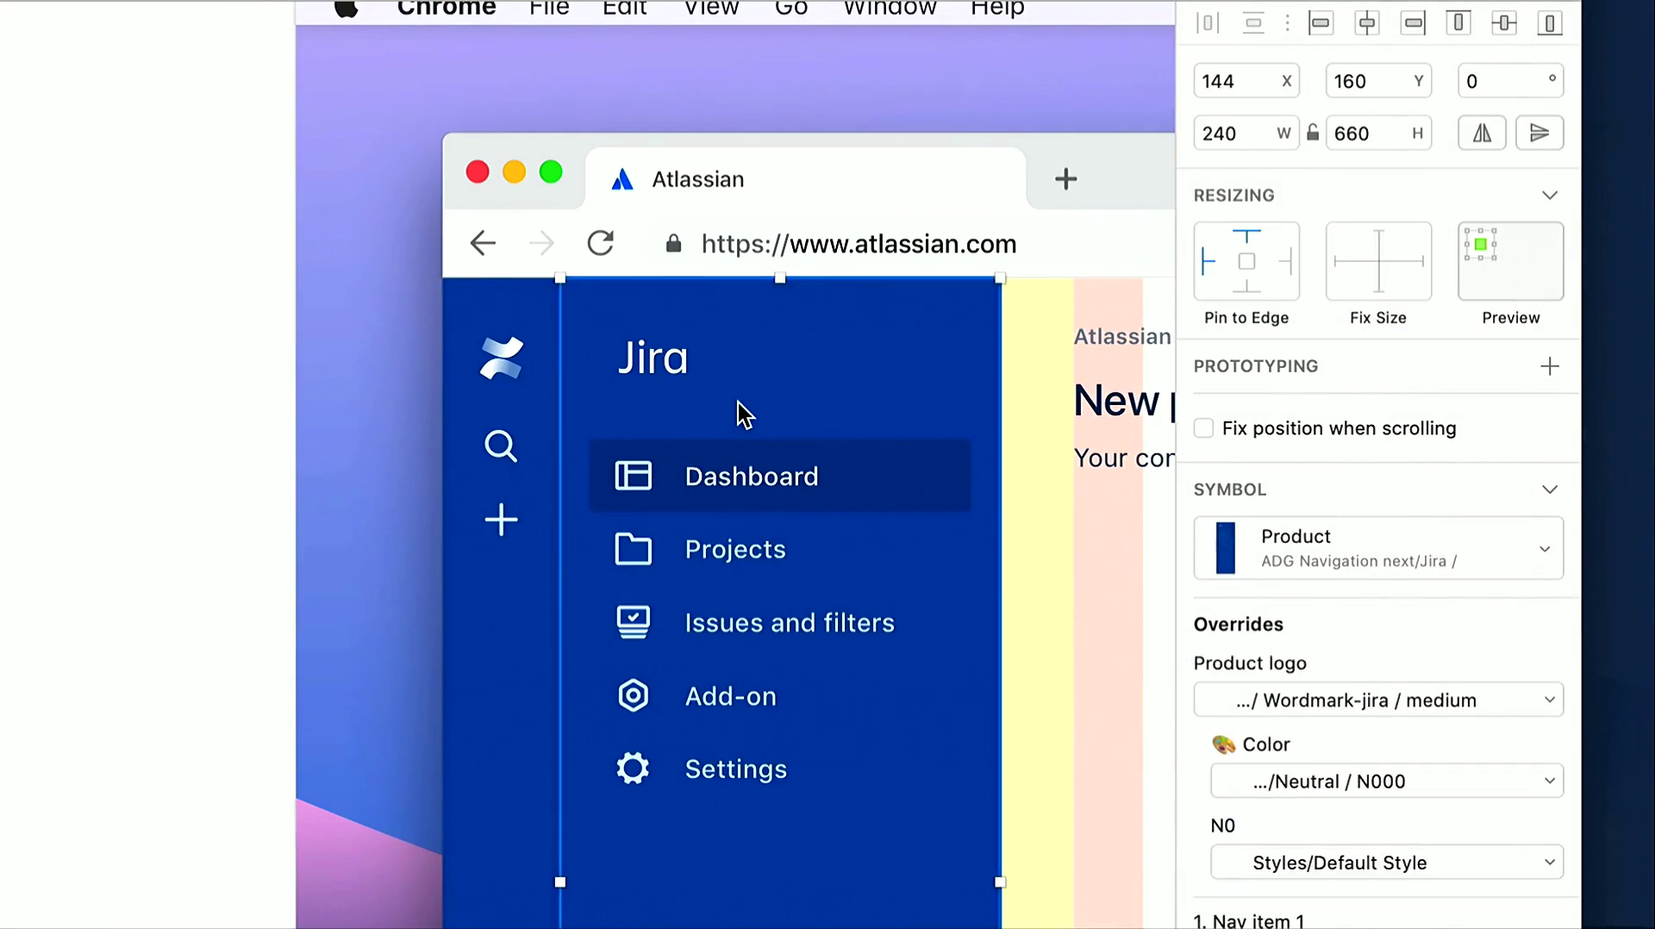
left_click(1302, 537)
scroll(1299, 638, "down", 10)
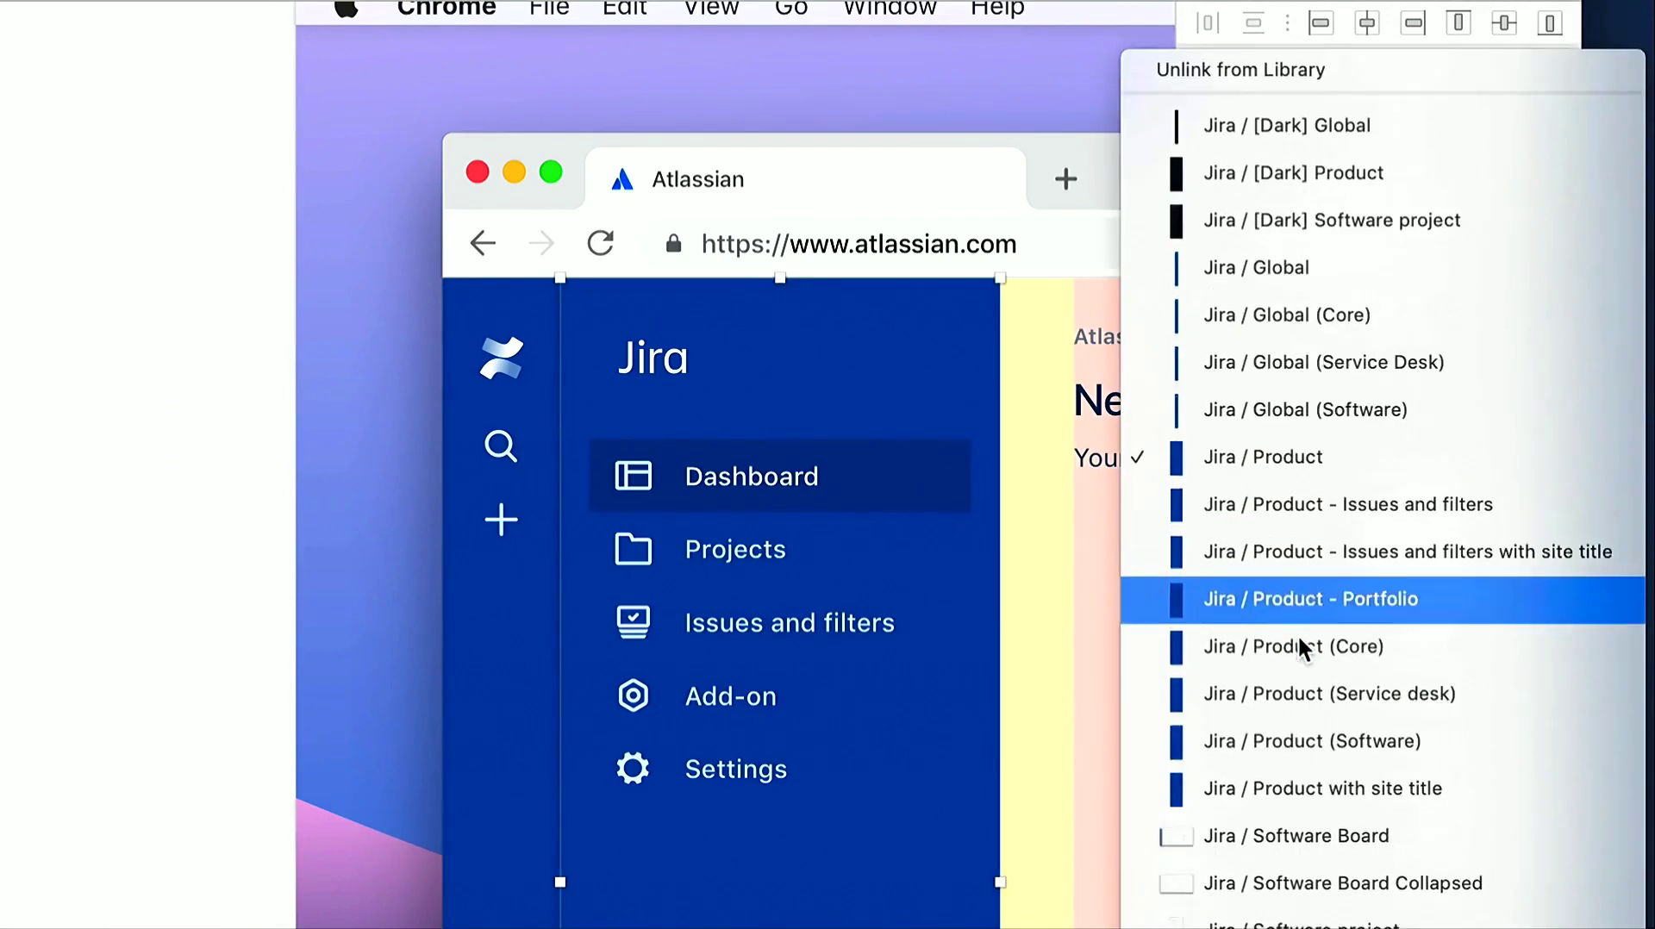
scroll(1297, 643, "down", 12)
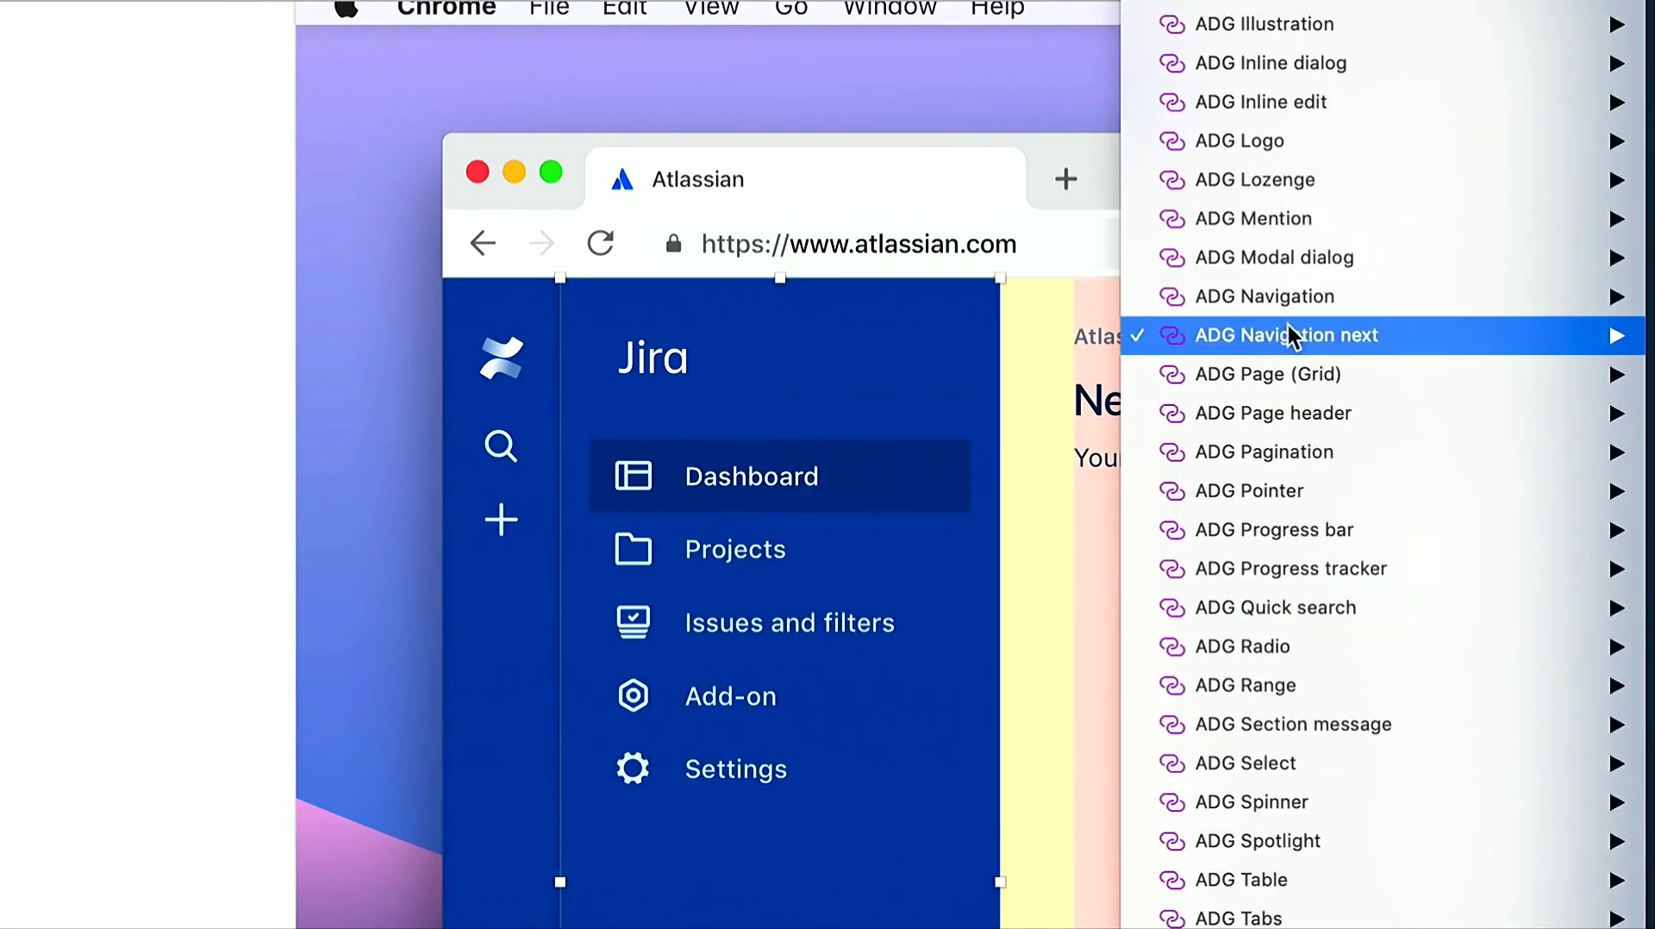
mouse_move(1292, 336)
mouse_move(813, 441)
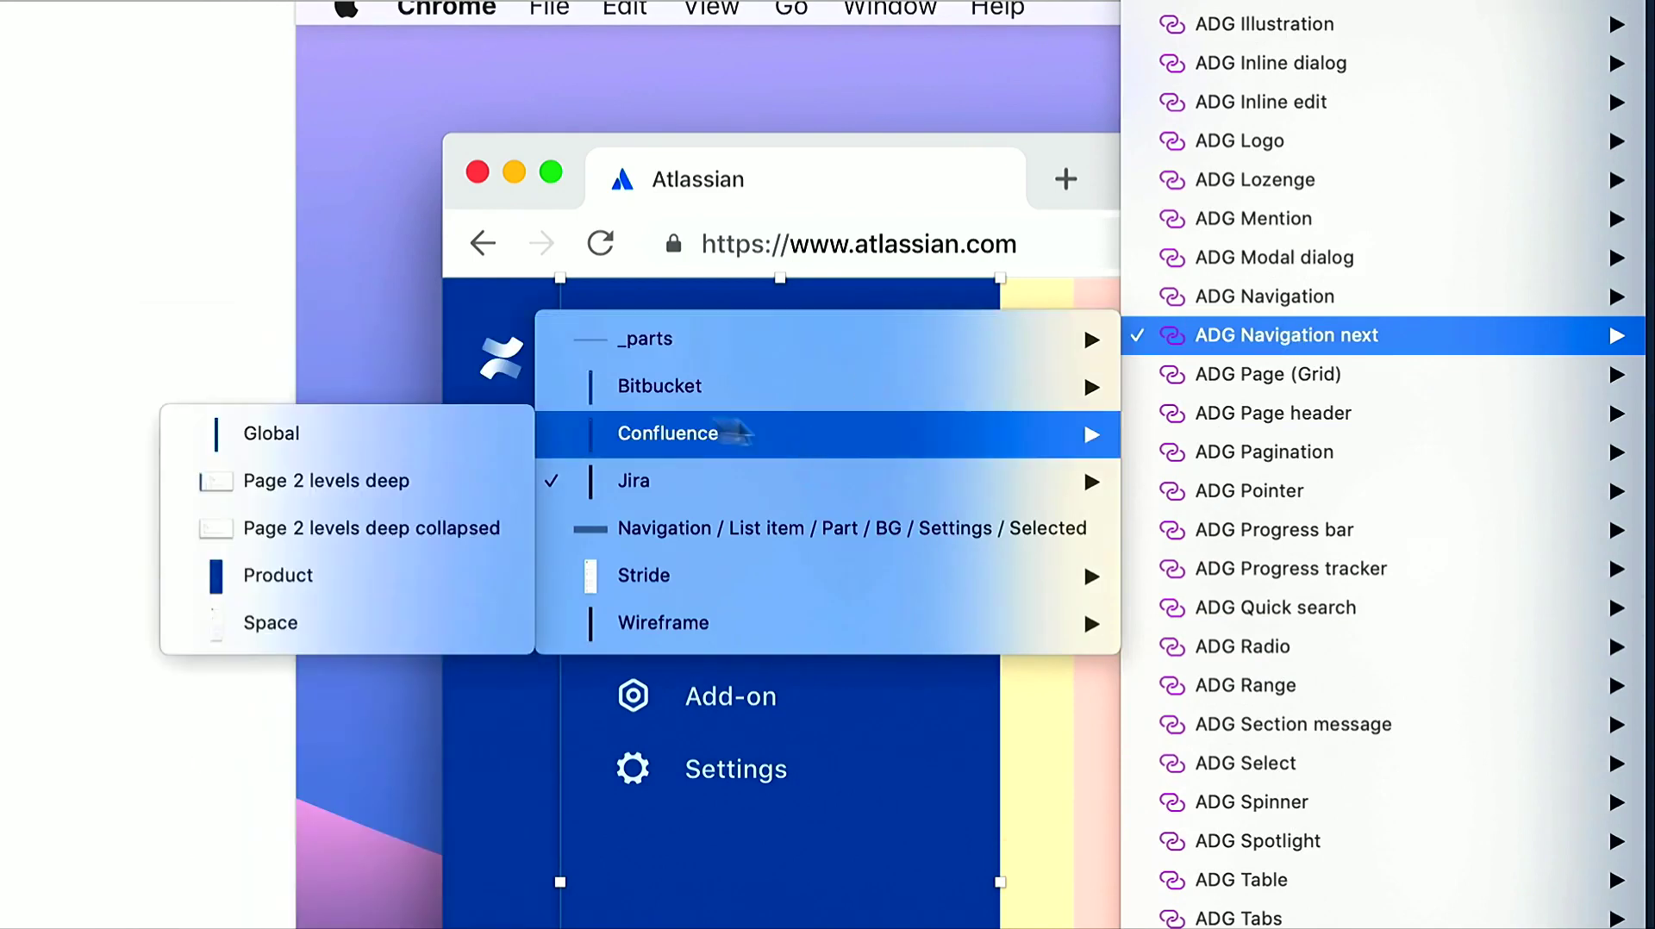
left_click(349, 577)
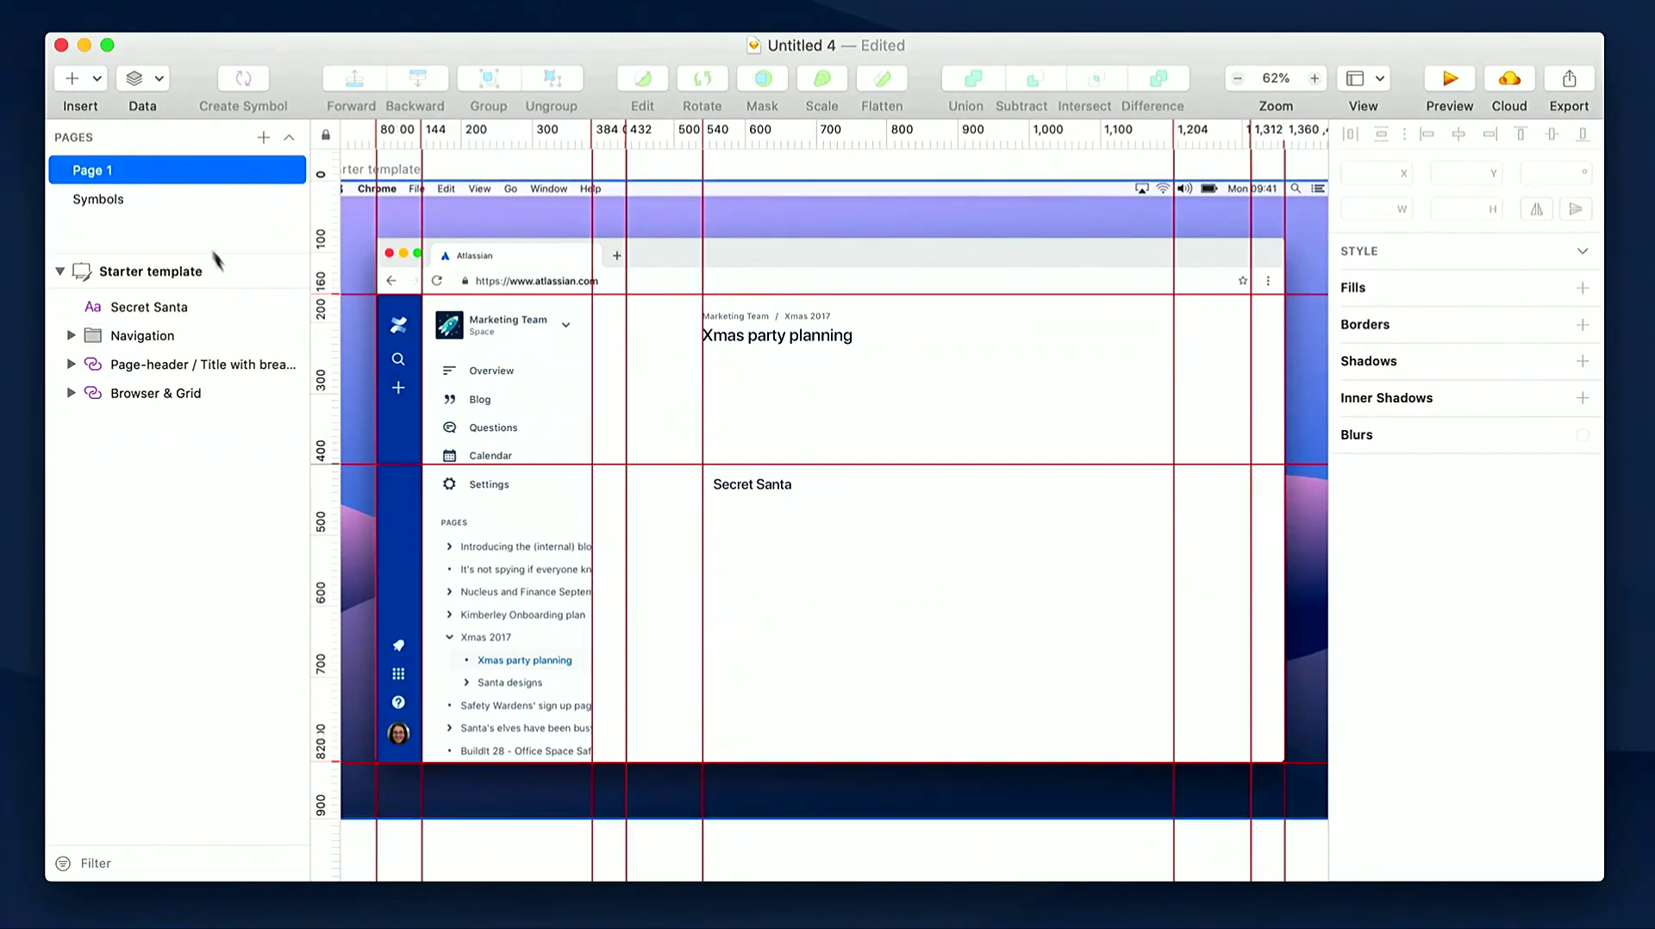
Insert the 40px multi select symbol from ADG Select, left-aligned directly beneath the Secret Santa heading
left_click(96, 79)
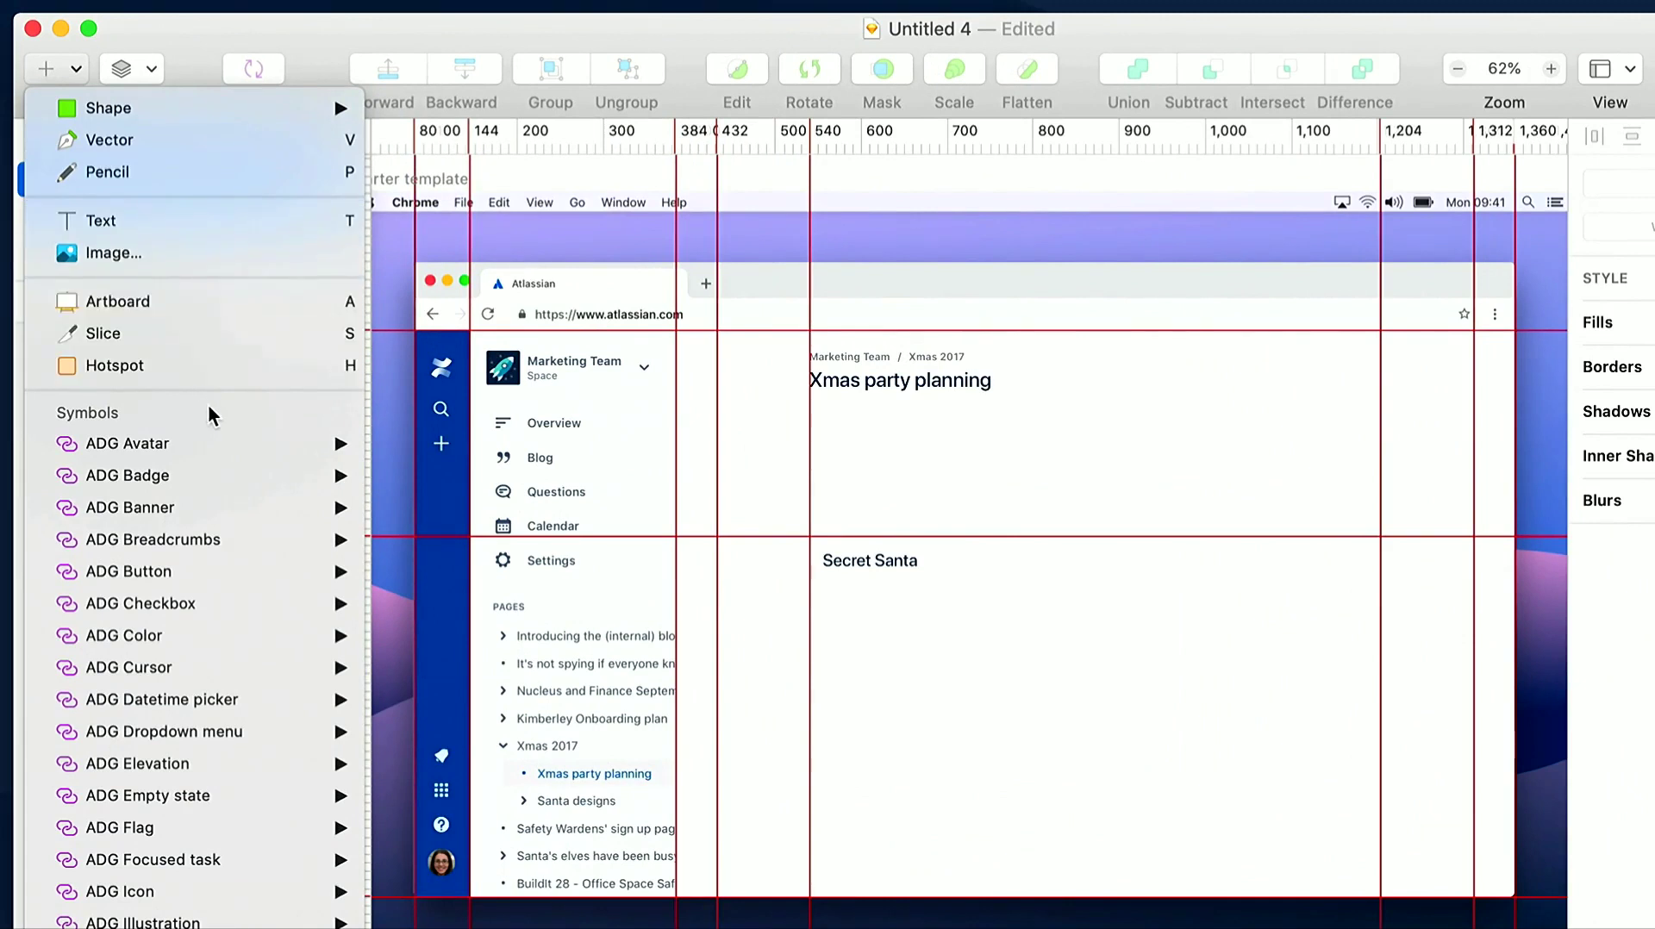
scroll(235, 716, "down", 8)
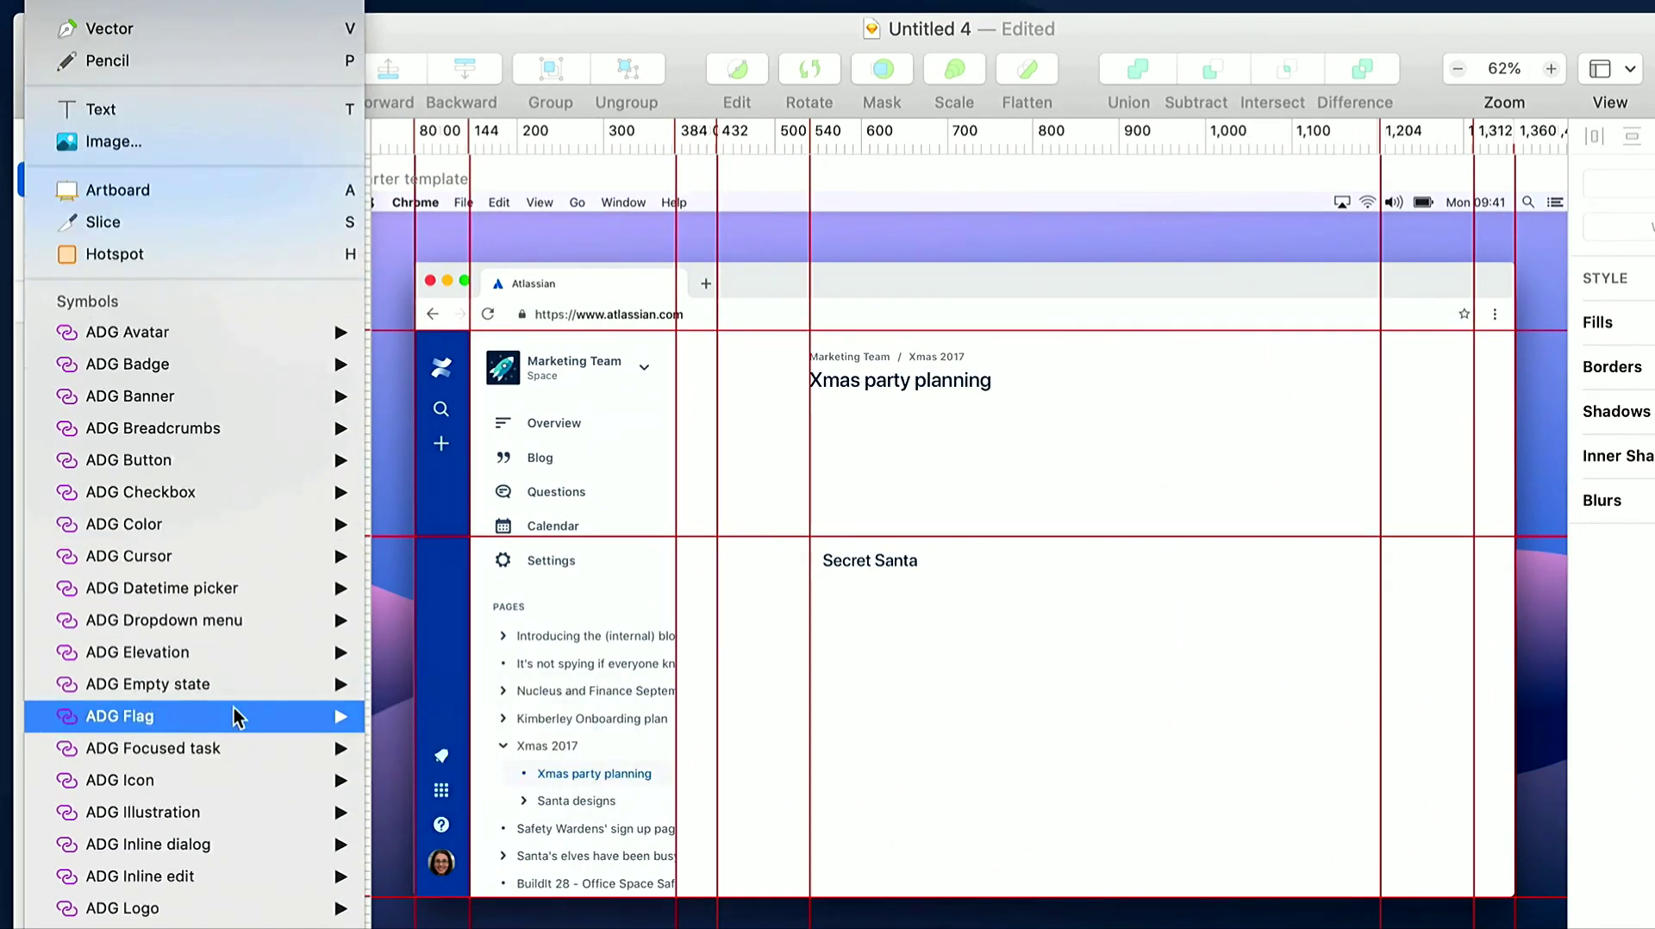
scroll(235, 715, "down", 10)
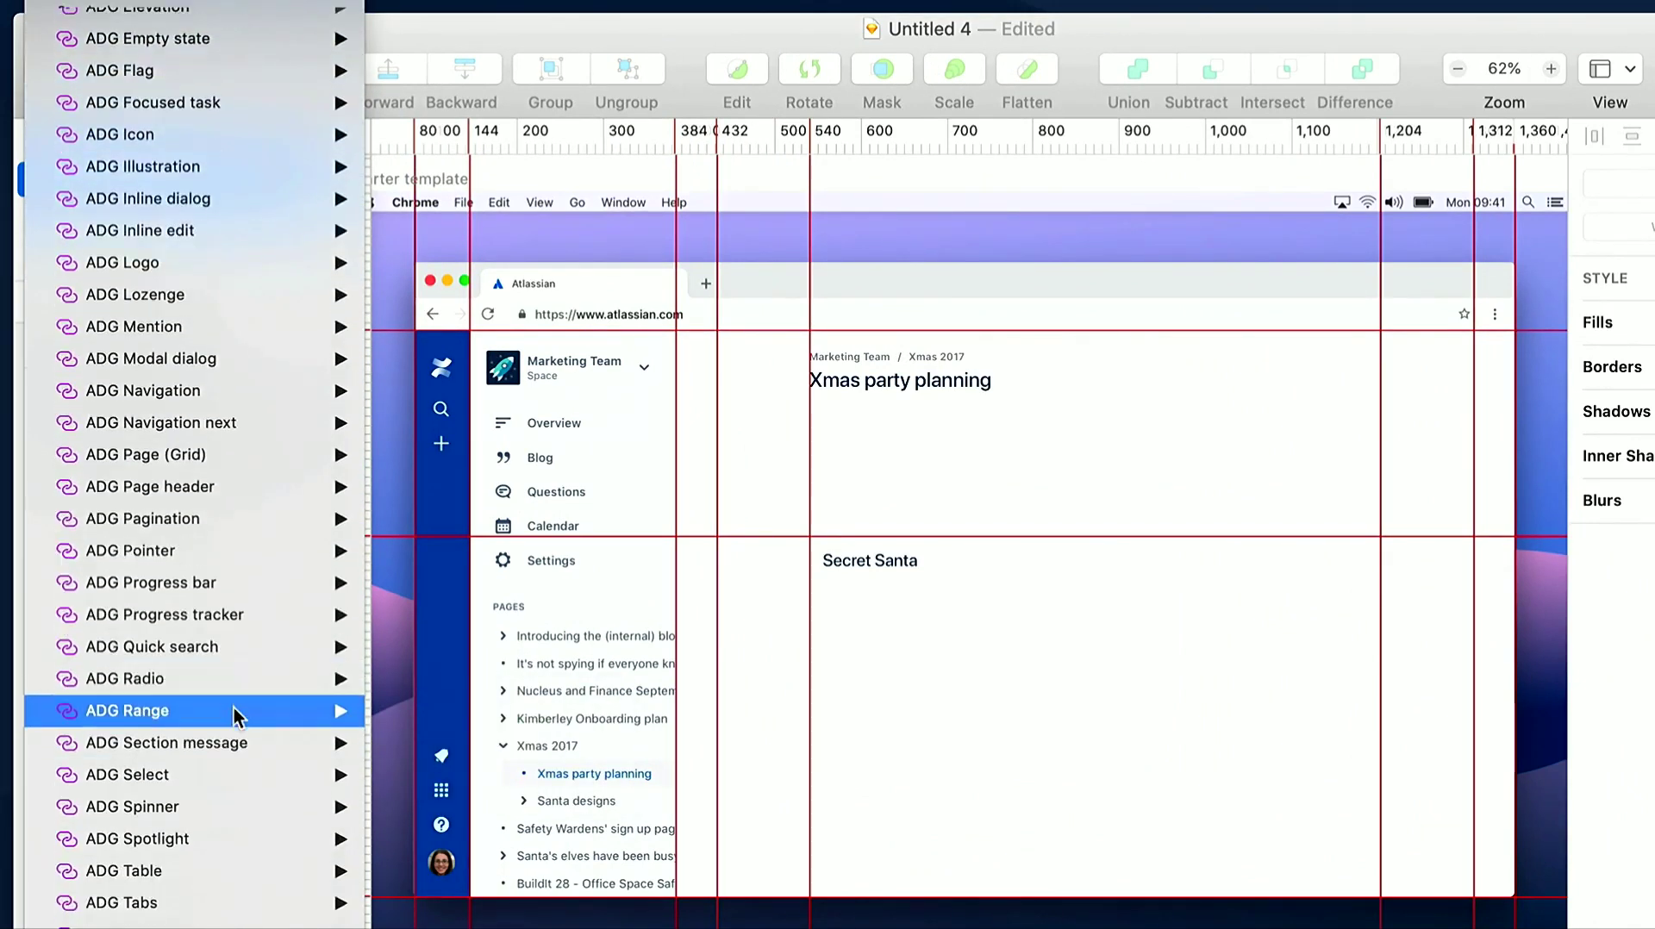
scroll(234, 717, "down", 2)
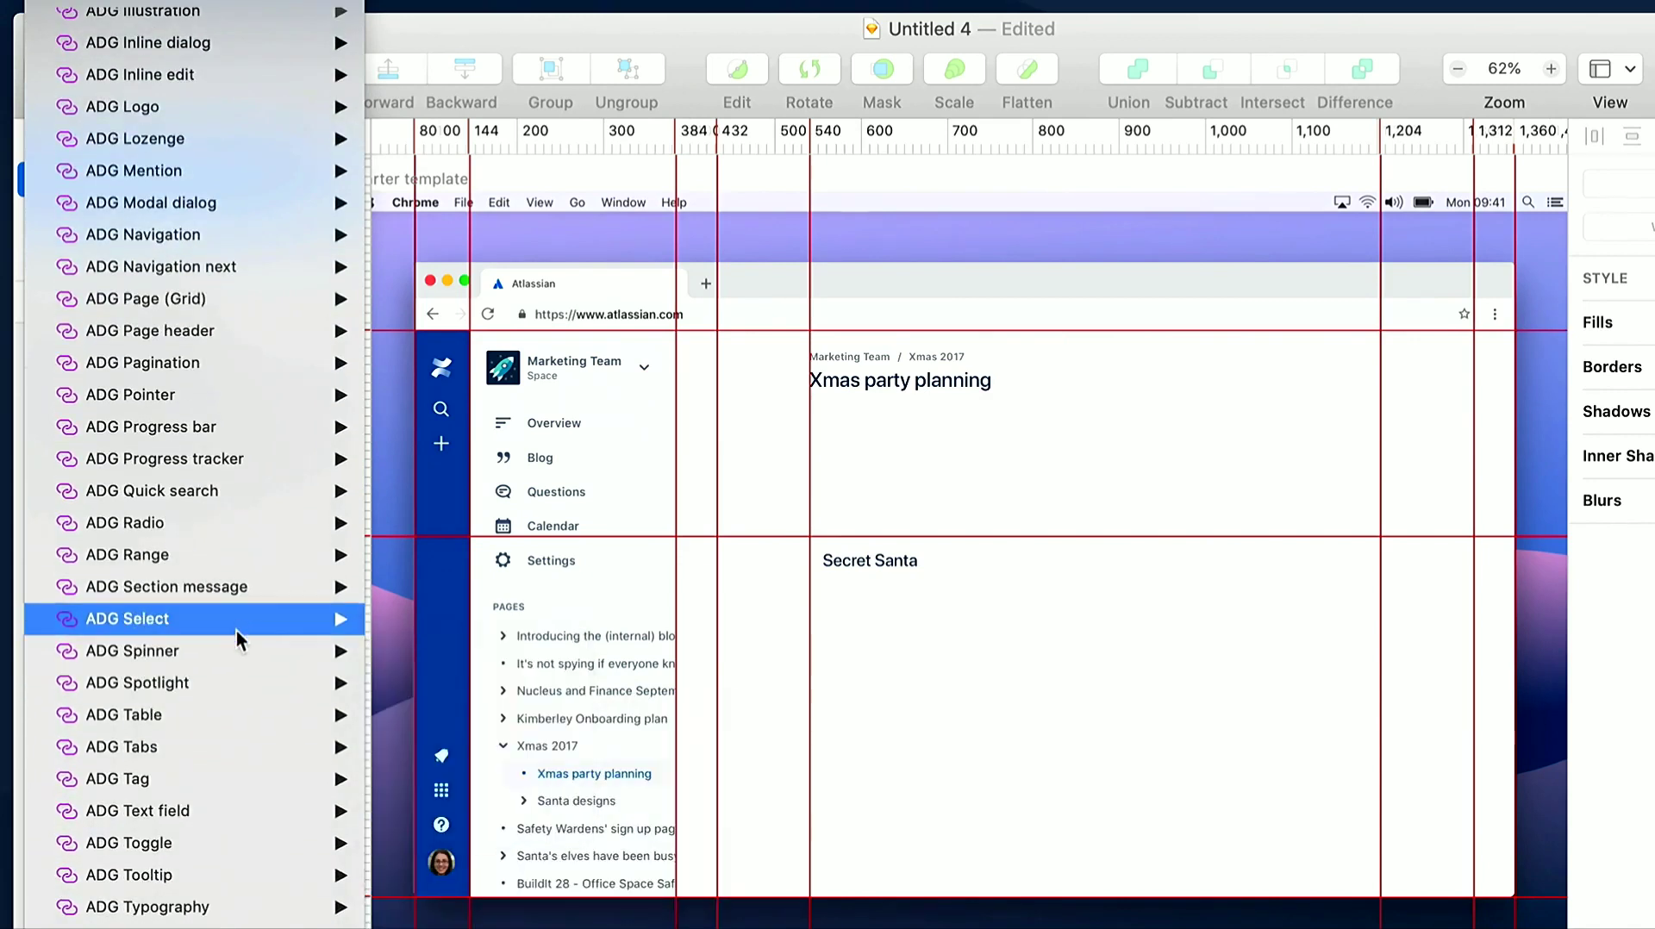
mouse_move(240, 619)
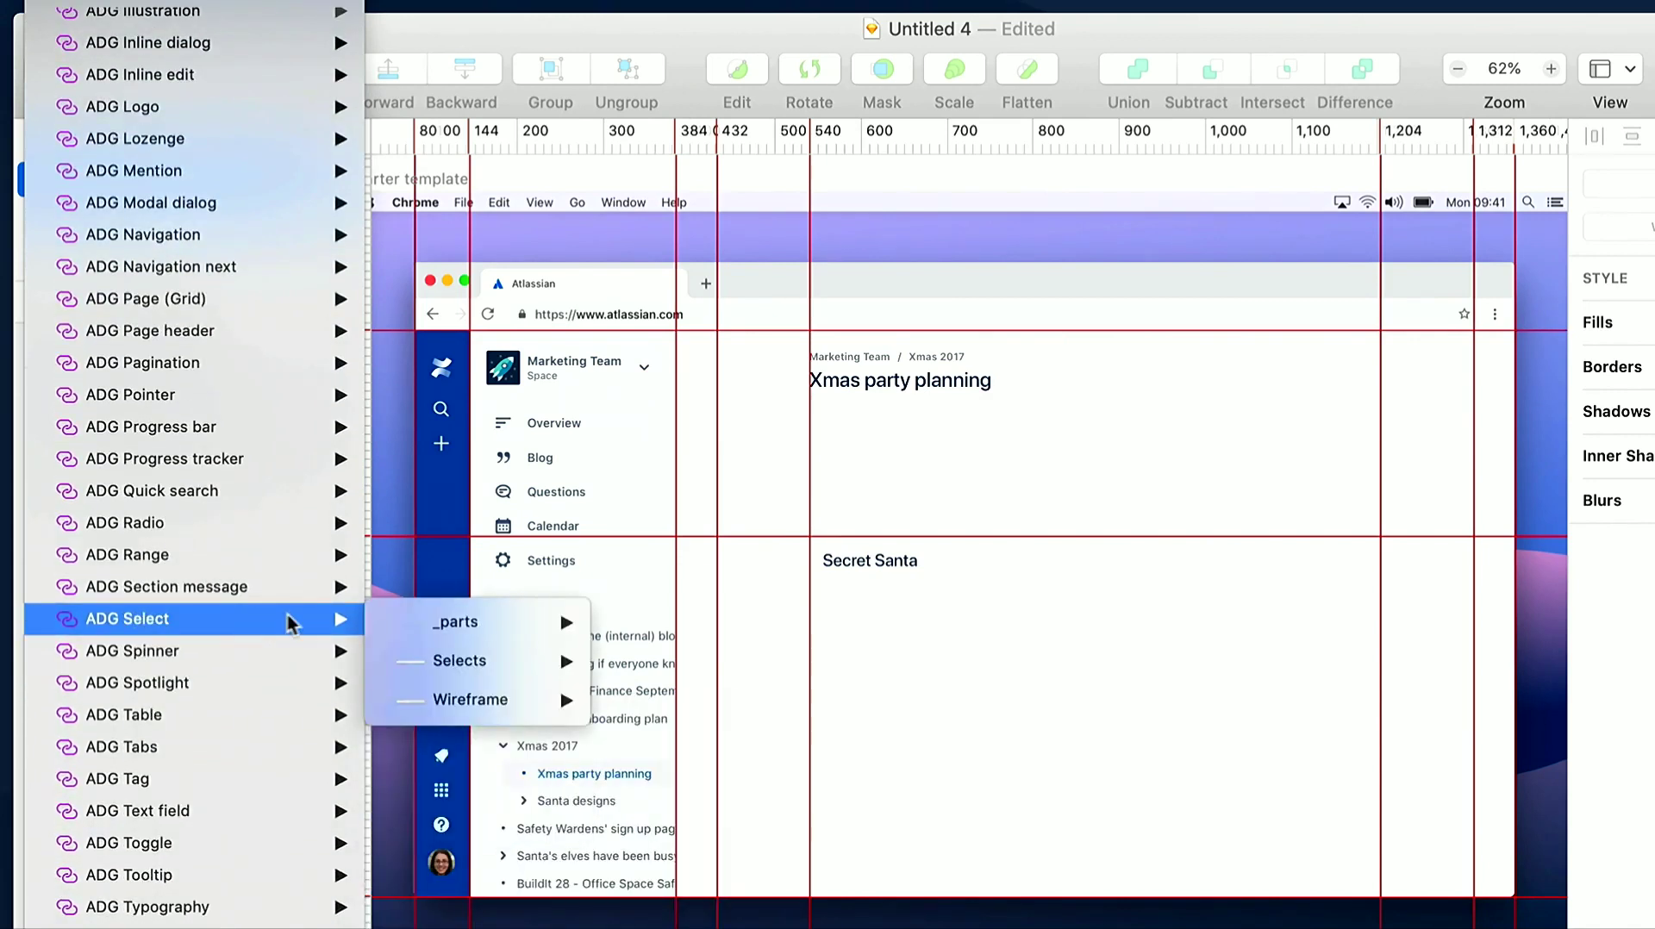
mouse_move(511, 626)
mouse_move(519, 678)
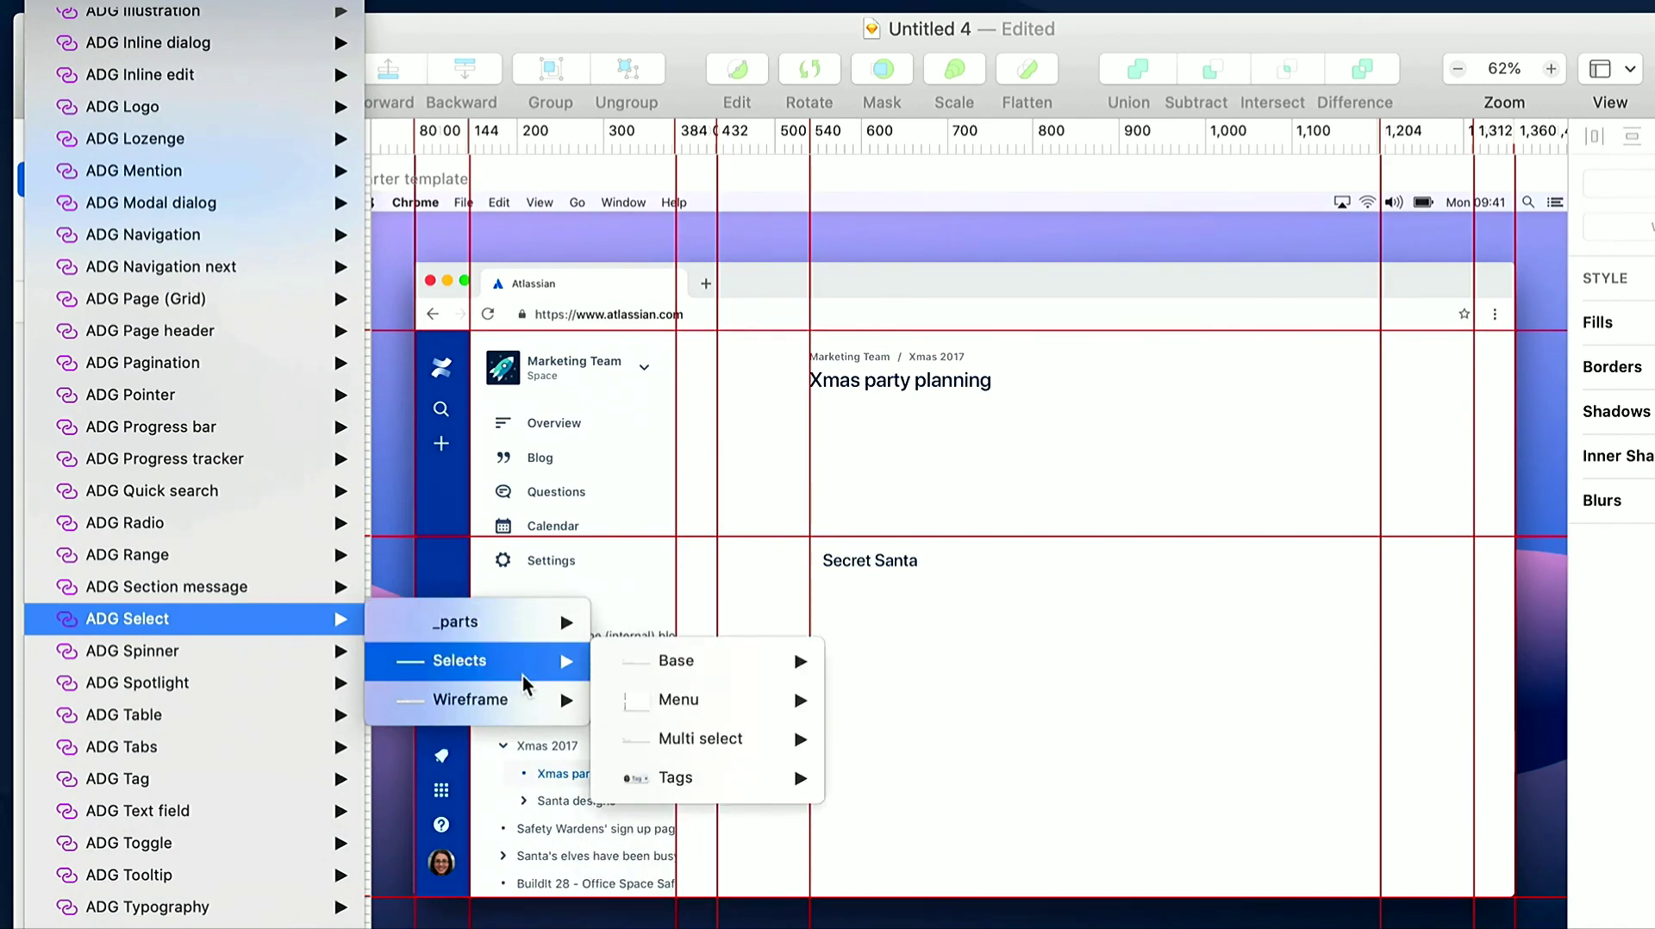
mouse_move(714, 743)
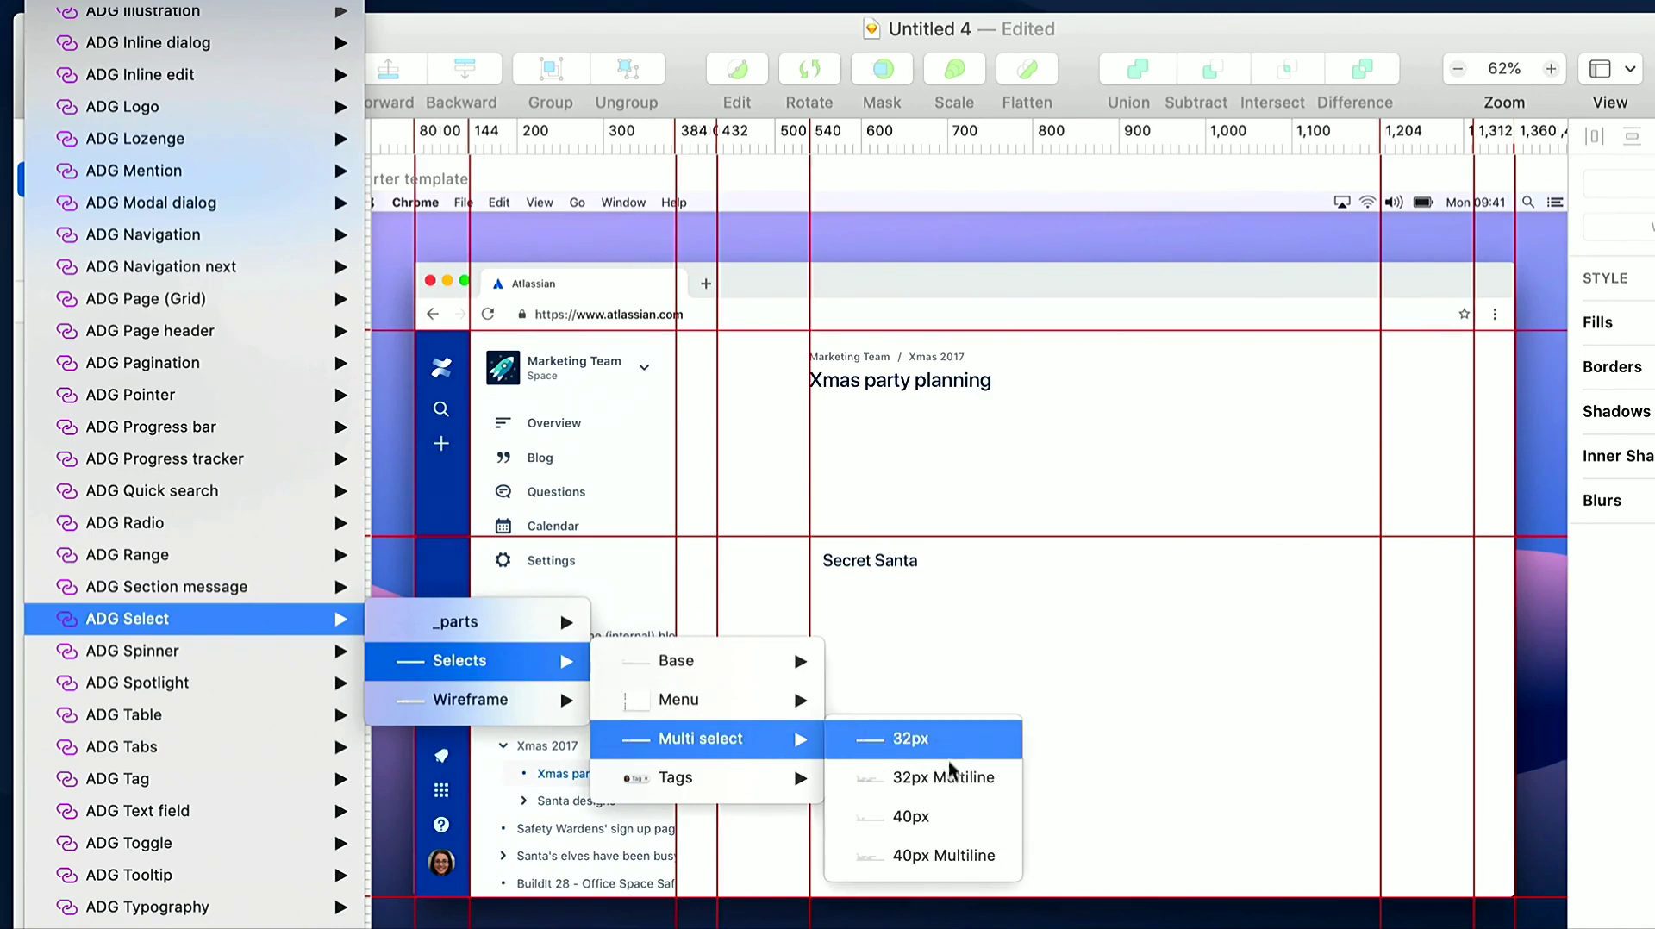
left_click(967, 823)
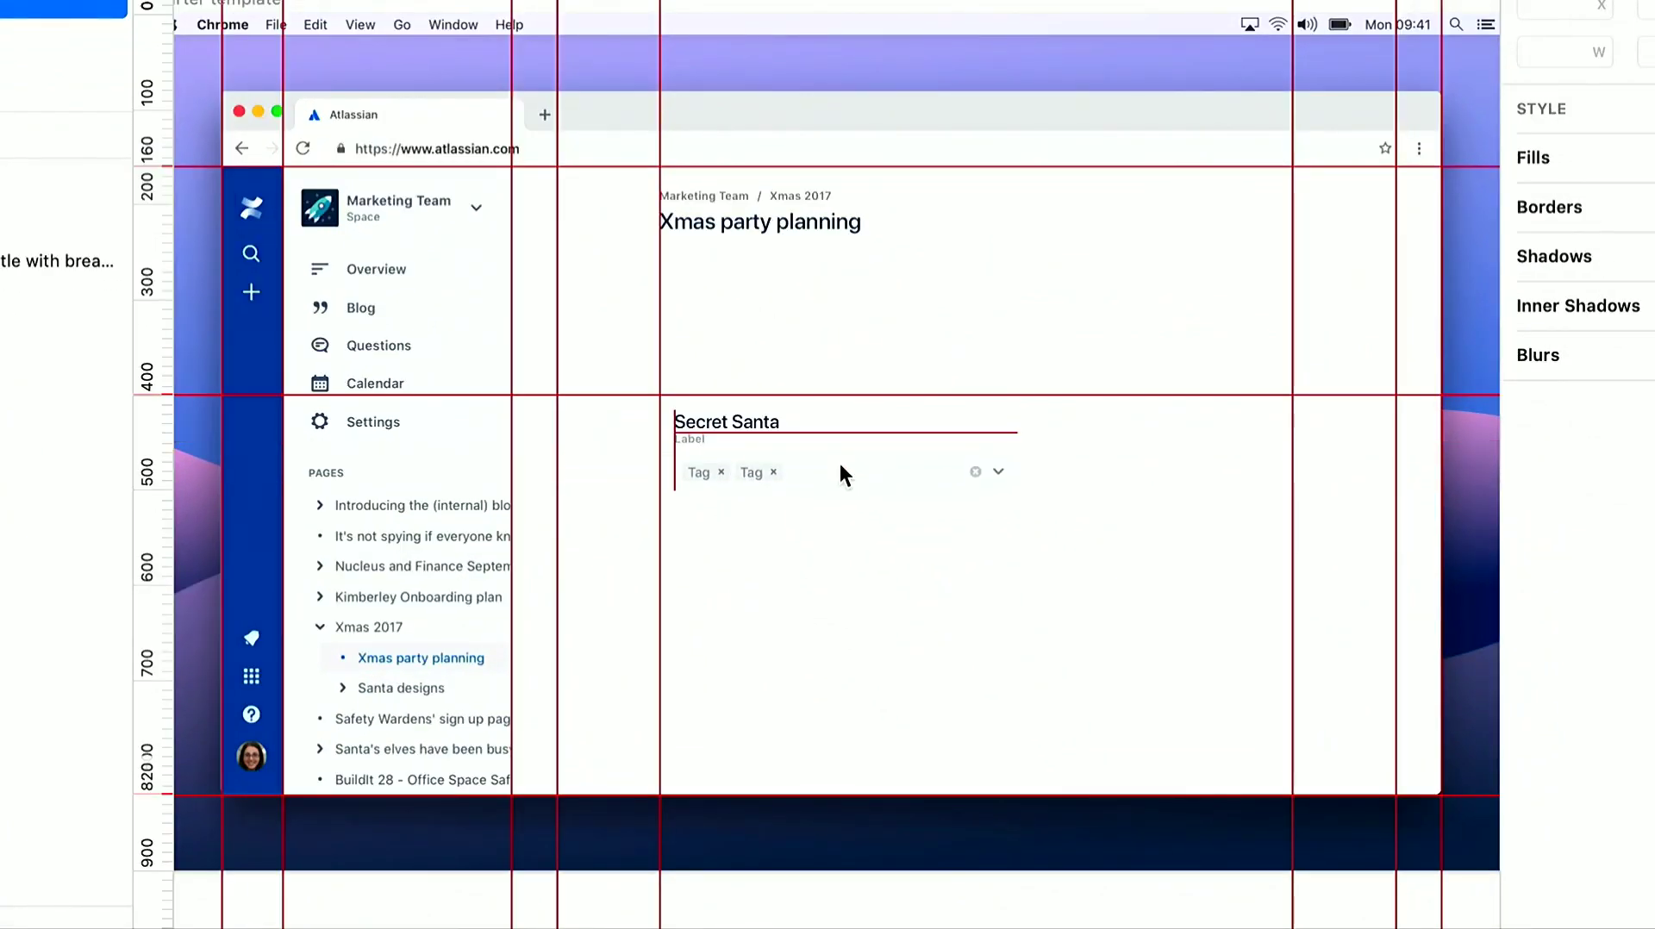
left_click(840, 463)
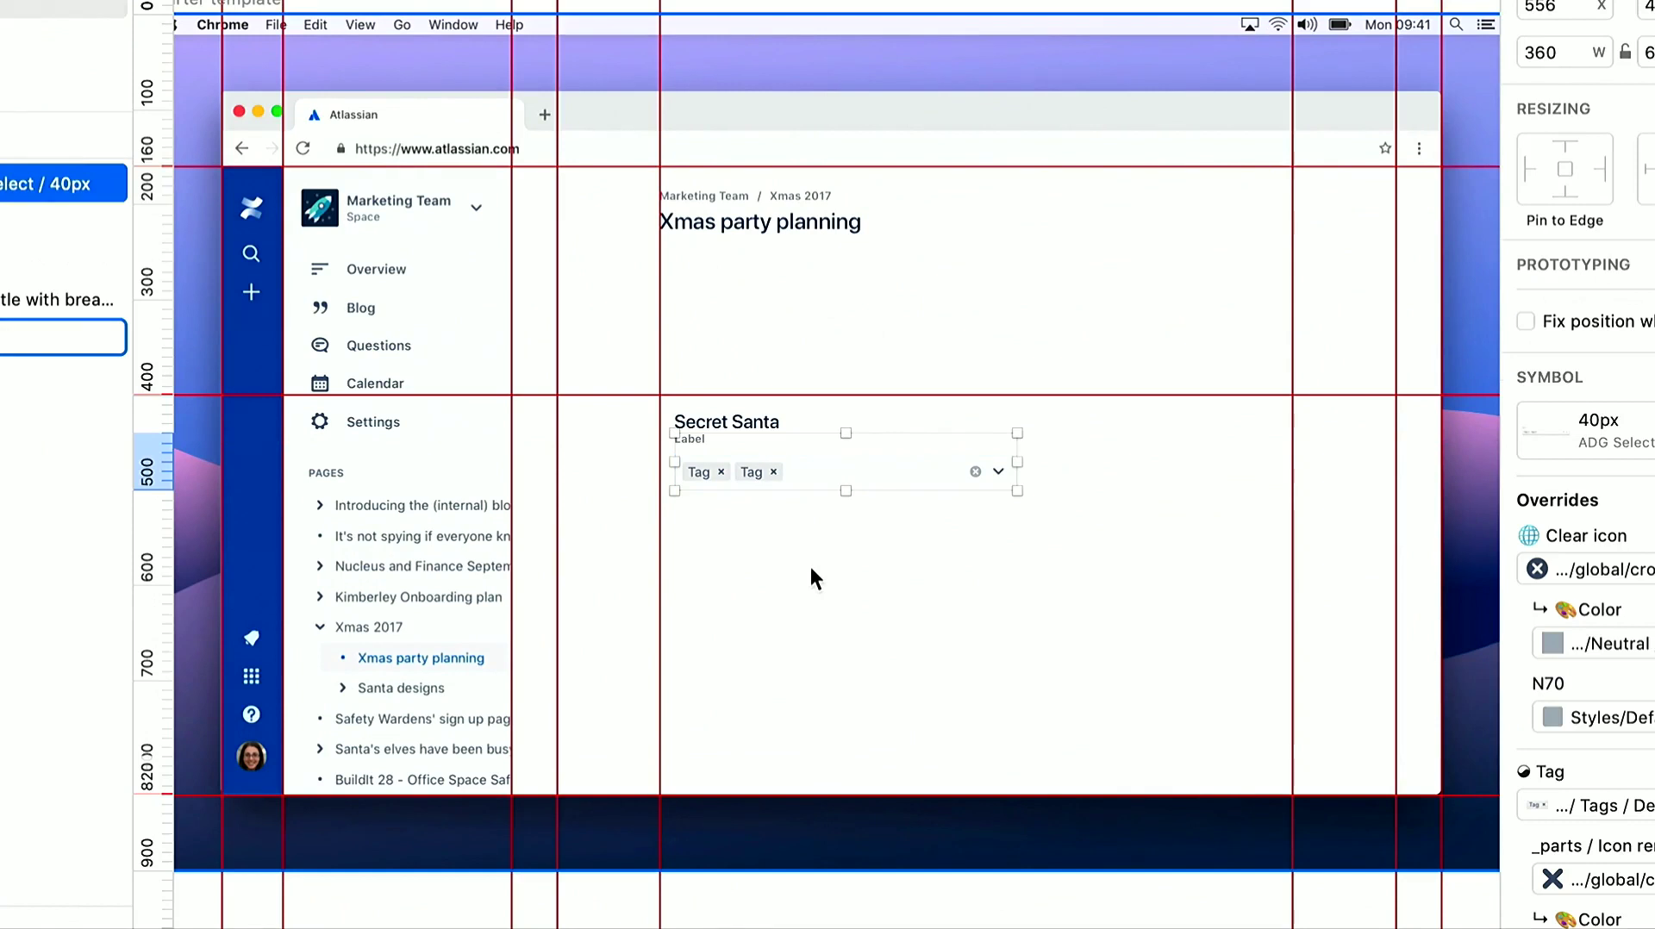
Nudge the multi select field down 8 px to space it from the Secret Santa heading
key("Down")
key("Down")
key("Down")
key("Down")
key("Down")
key("Down")
key("Down")
key("Down")
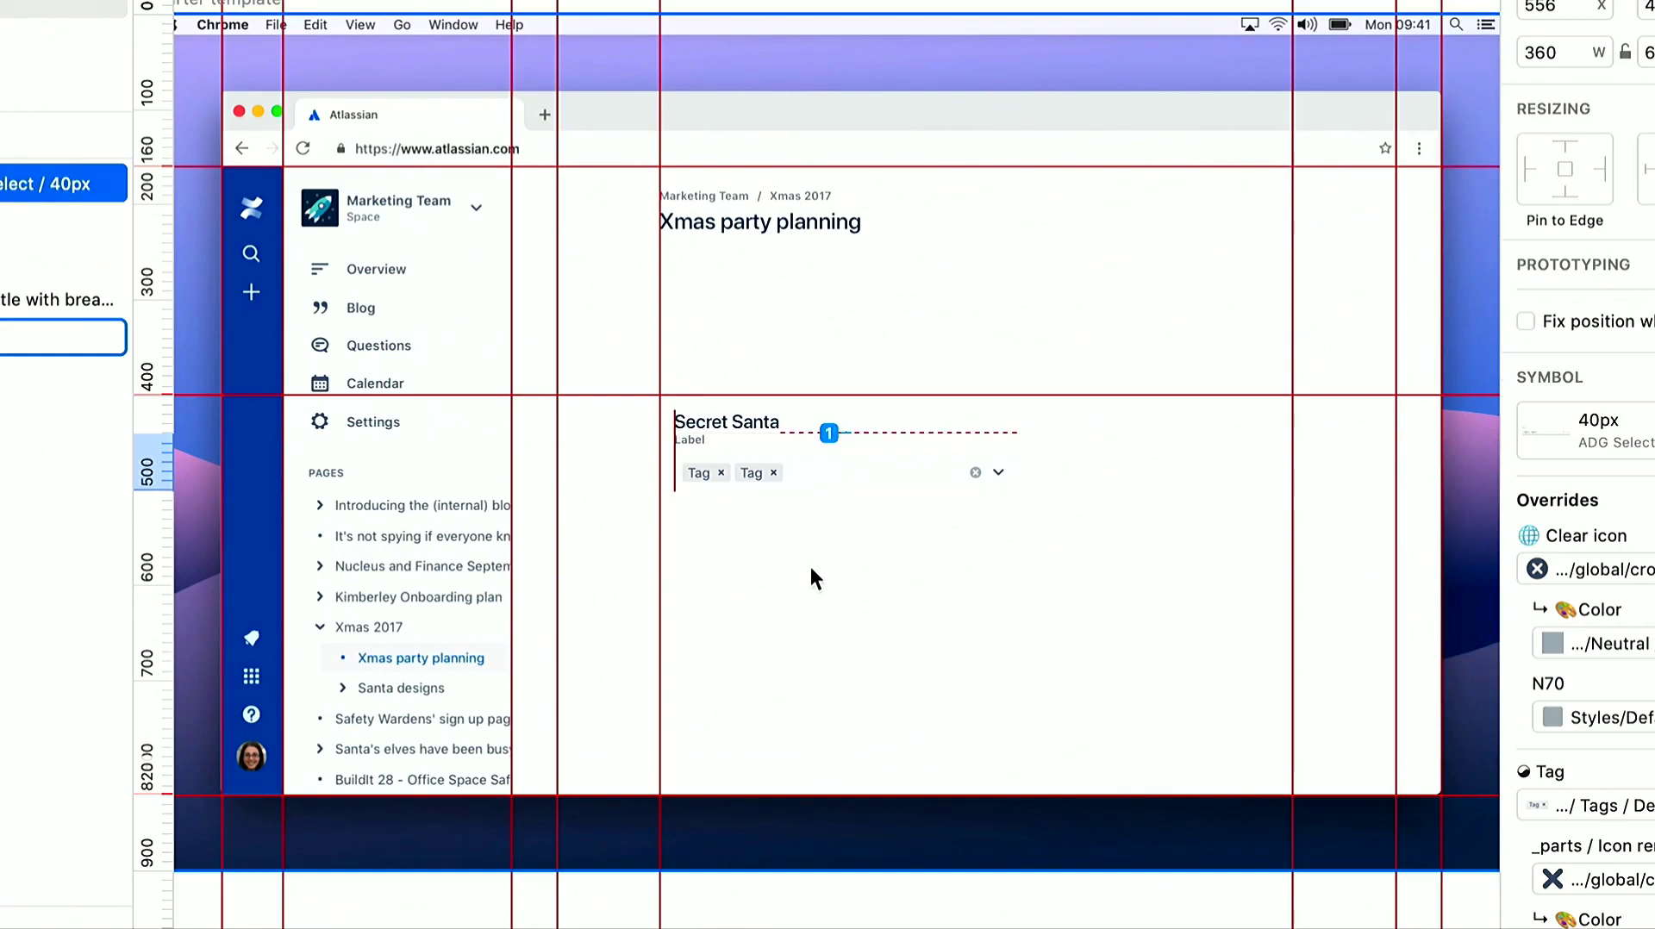
key("Escape")
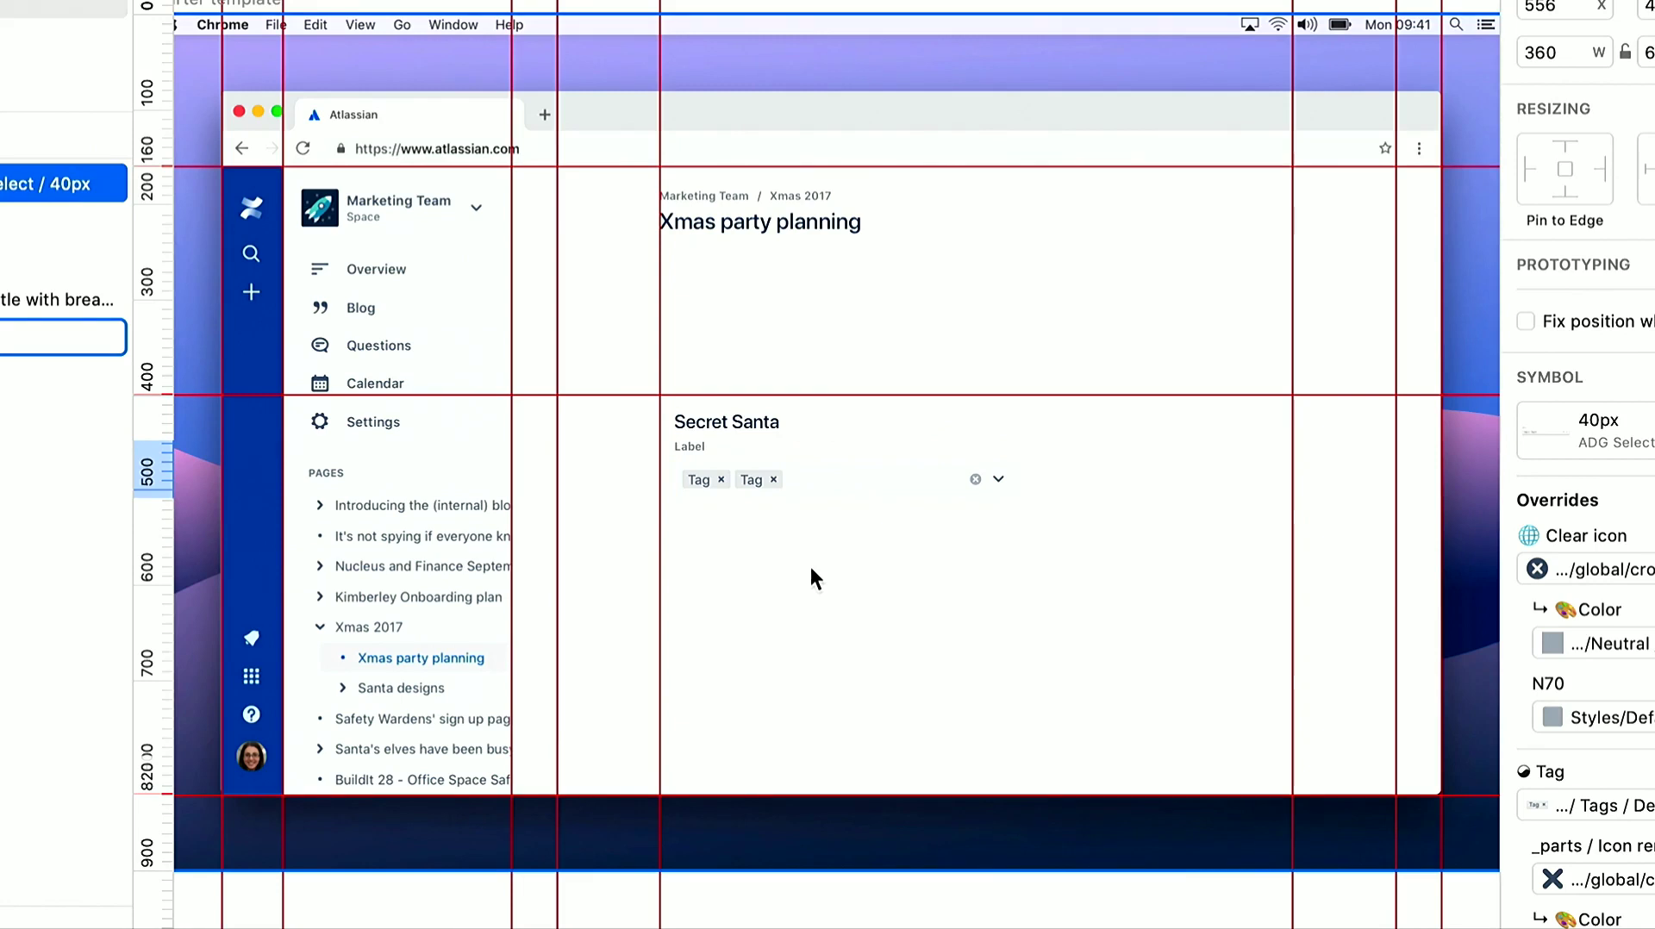
Override the labels of the multi select's two tags with the participants' first names
scroll(1021, 495, "up", 5)
scroll(1021, 495, "up", 1)
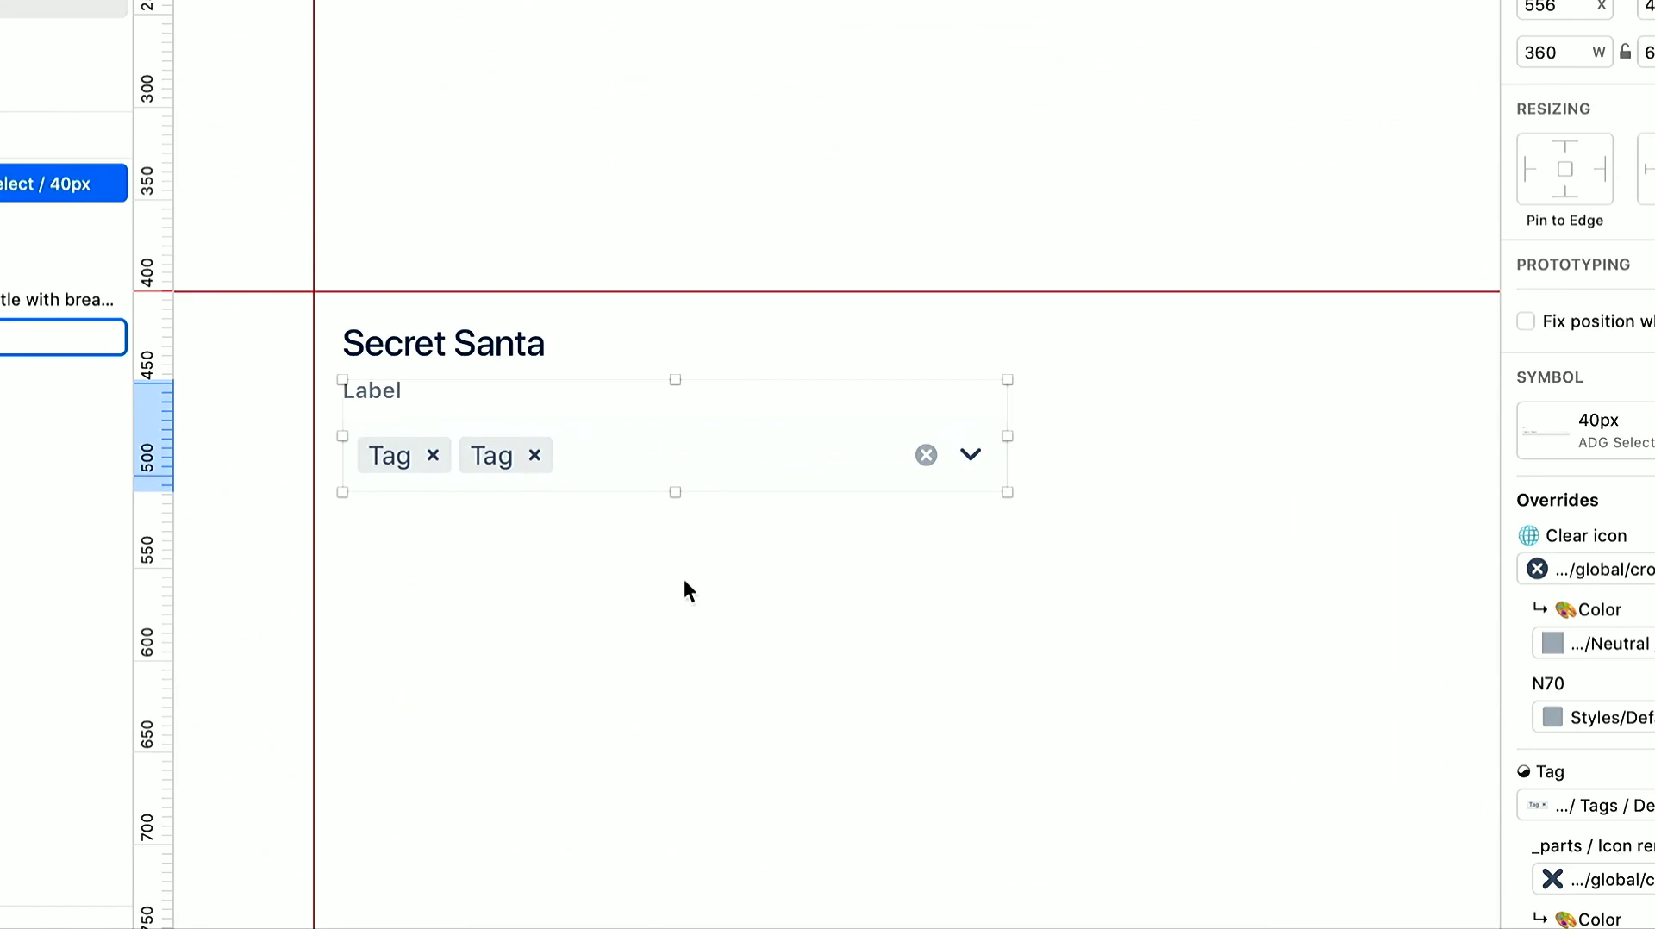
scroll(683, 579, "down", 5)
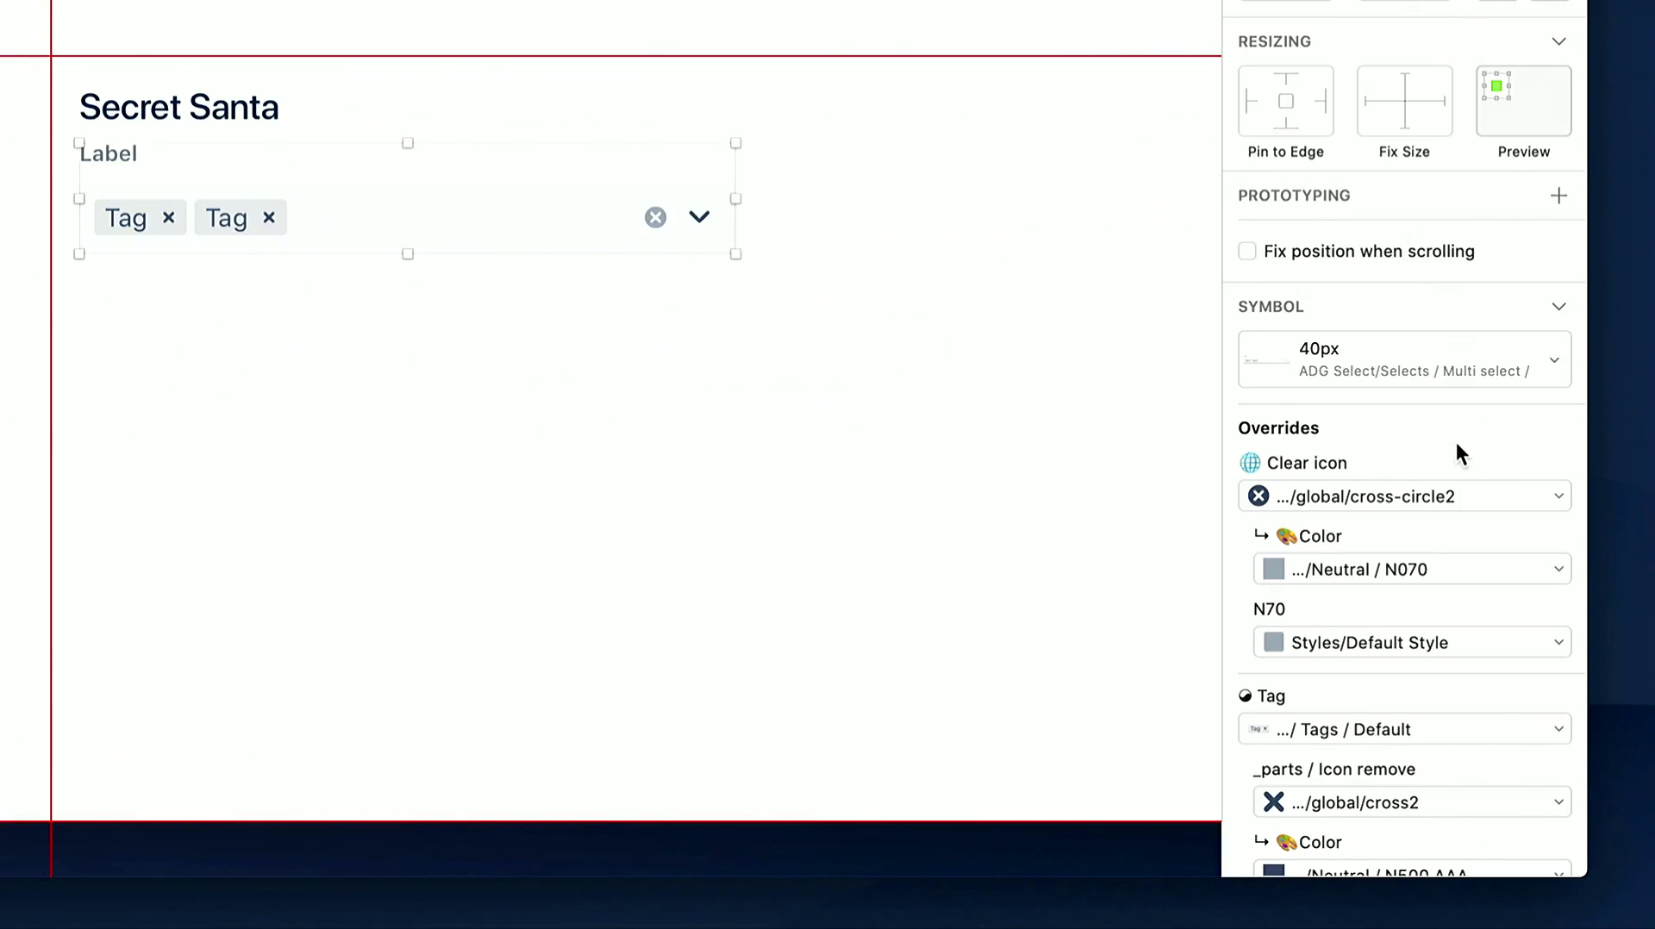
scroll(1456, 442, "down", 10)
left_click(1447, 490)
type("Bob")
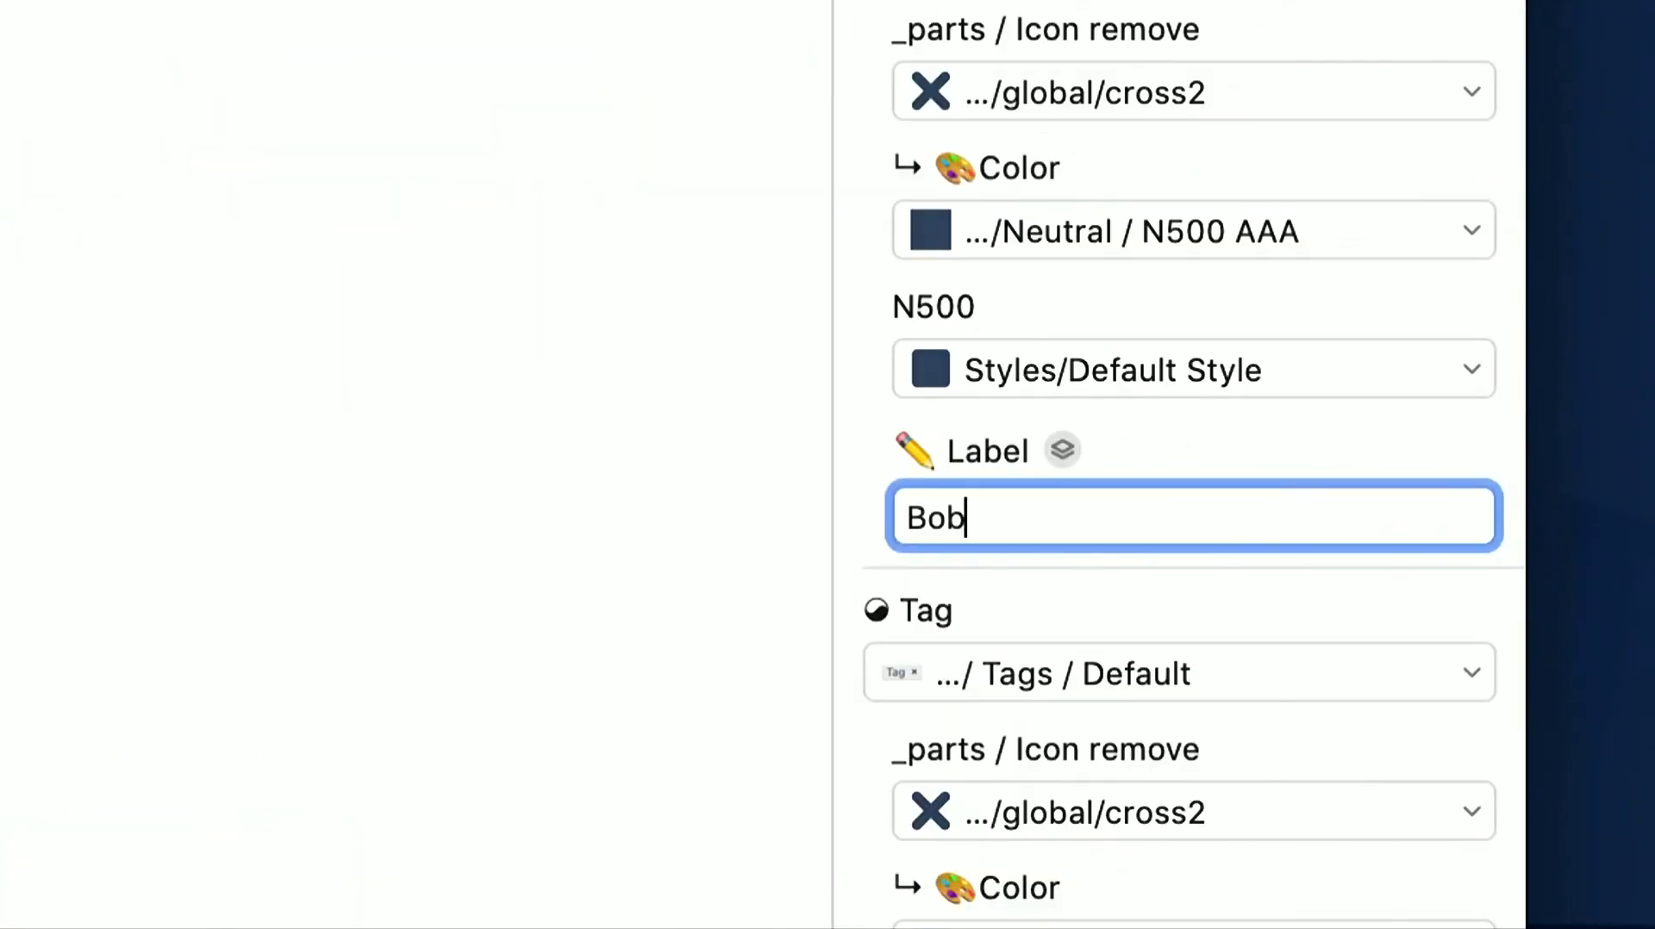
scroll(1154, 535, "down", 8)
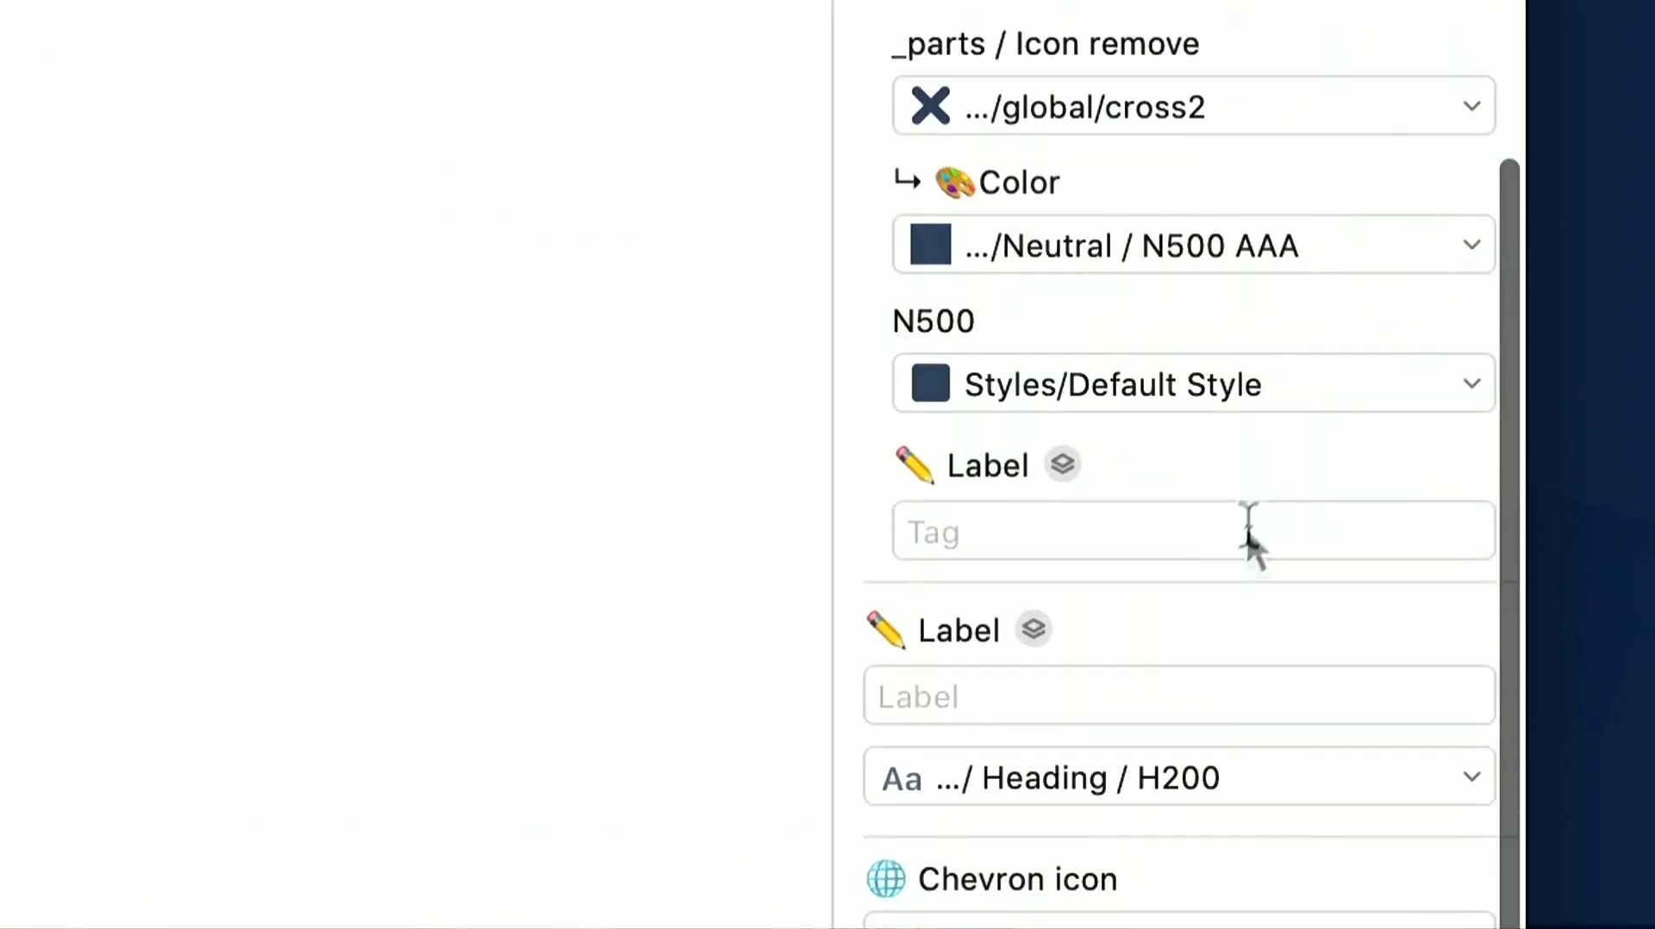
left_click(1153, 535)
type("Jen")
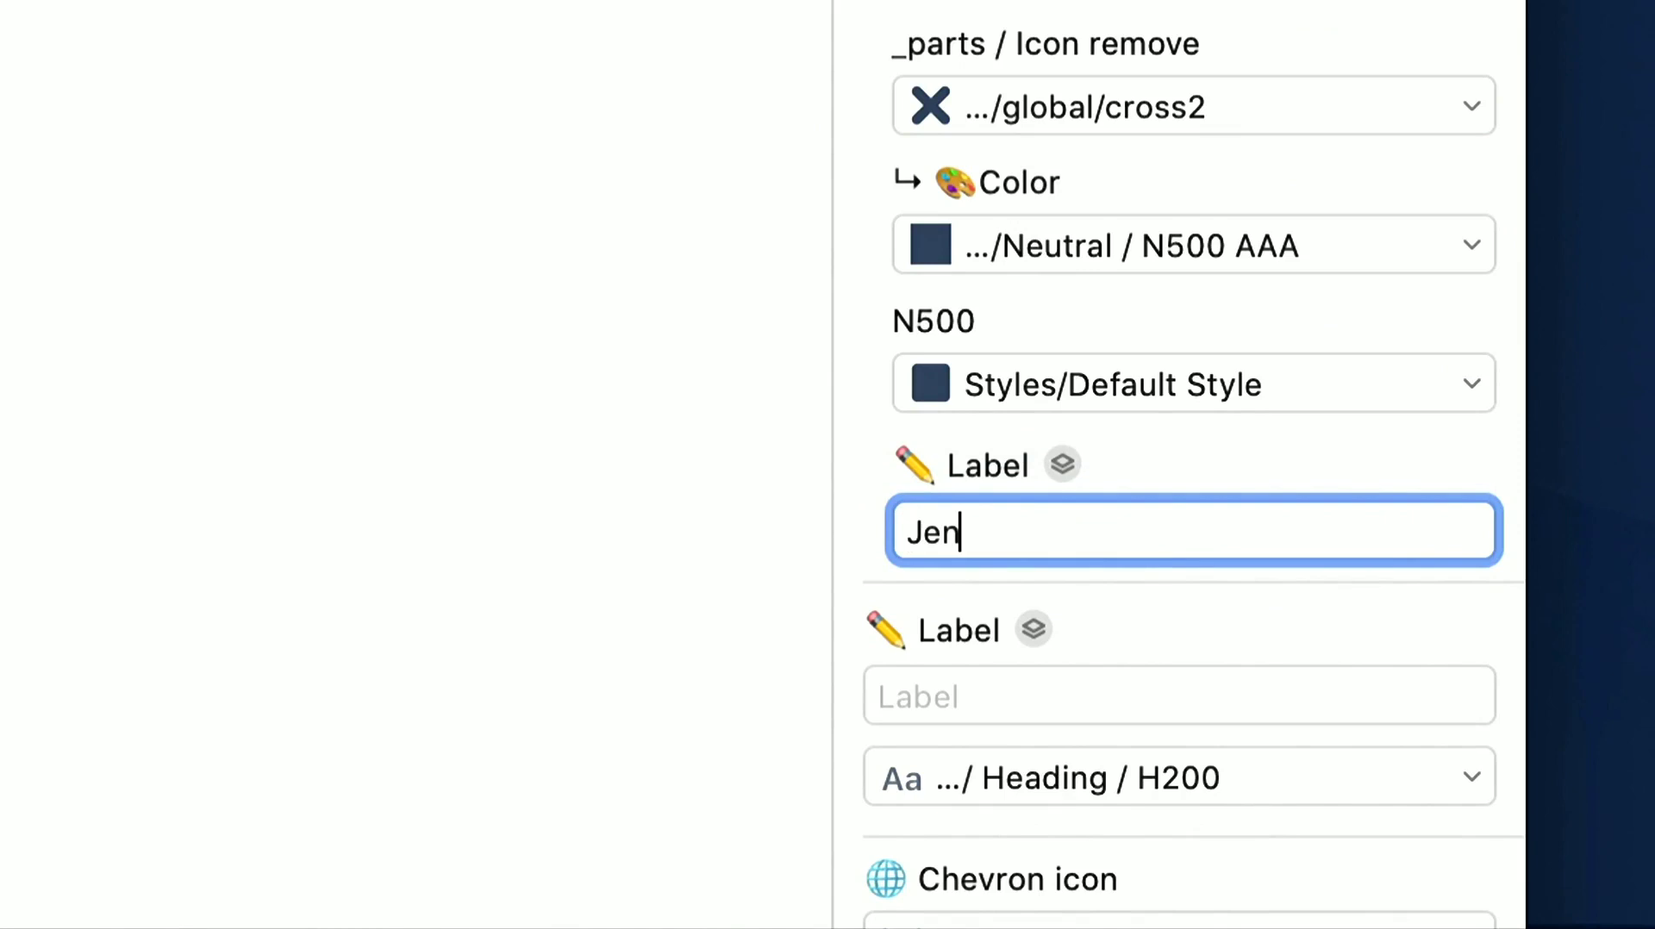
Set the multi select field's own label override to "Participants"
scroll(1134, 543, "down", 4)
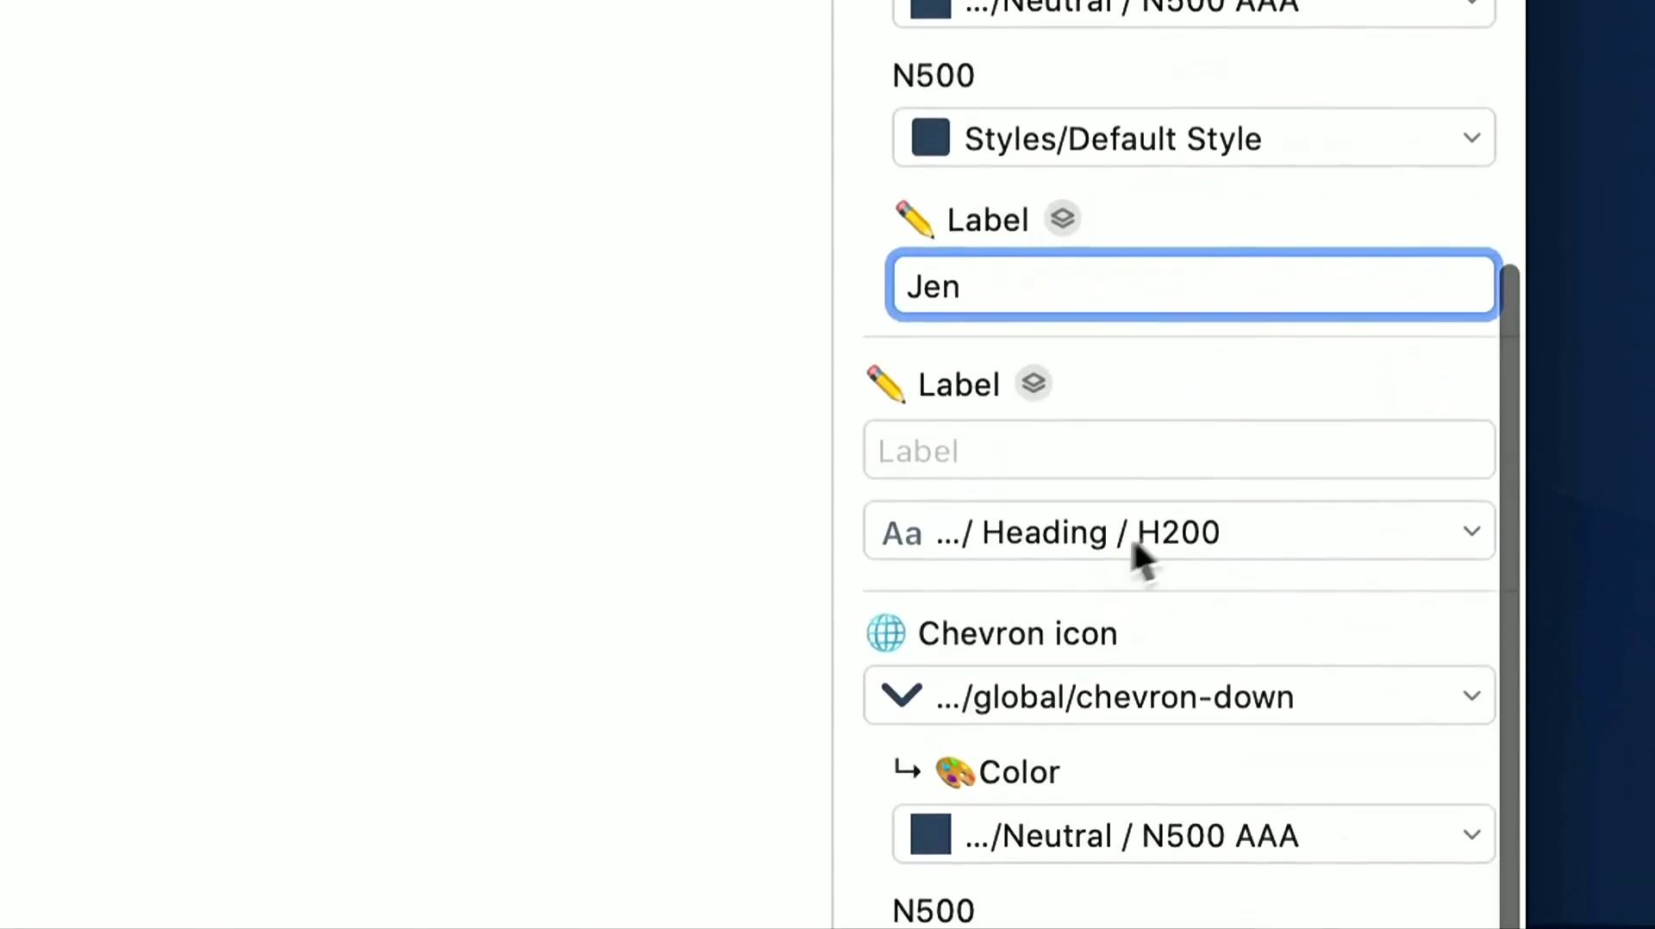
left_click(1077, 442)
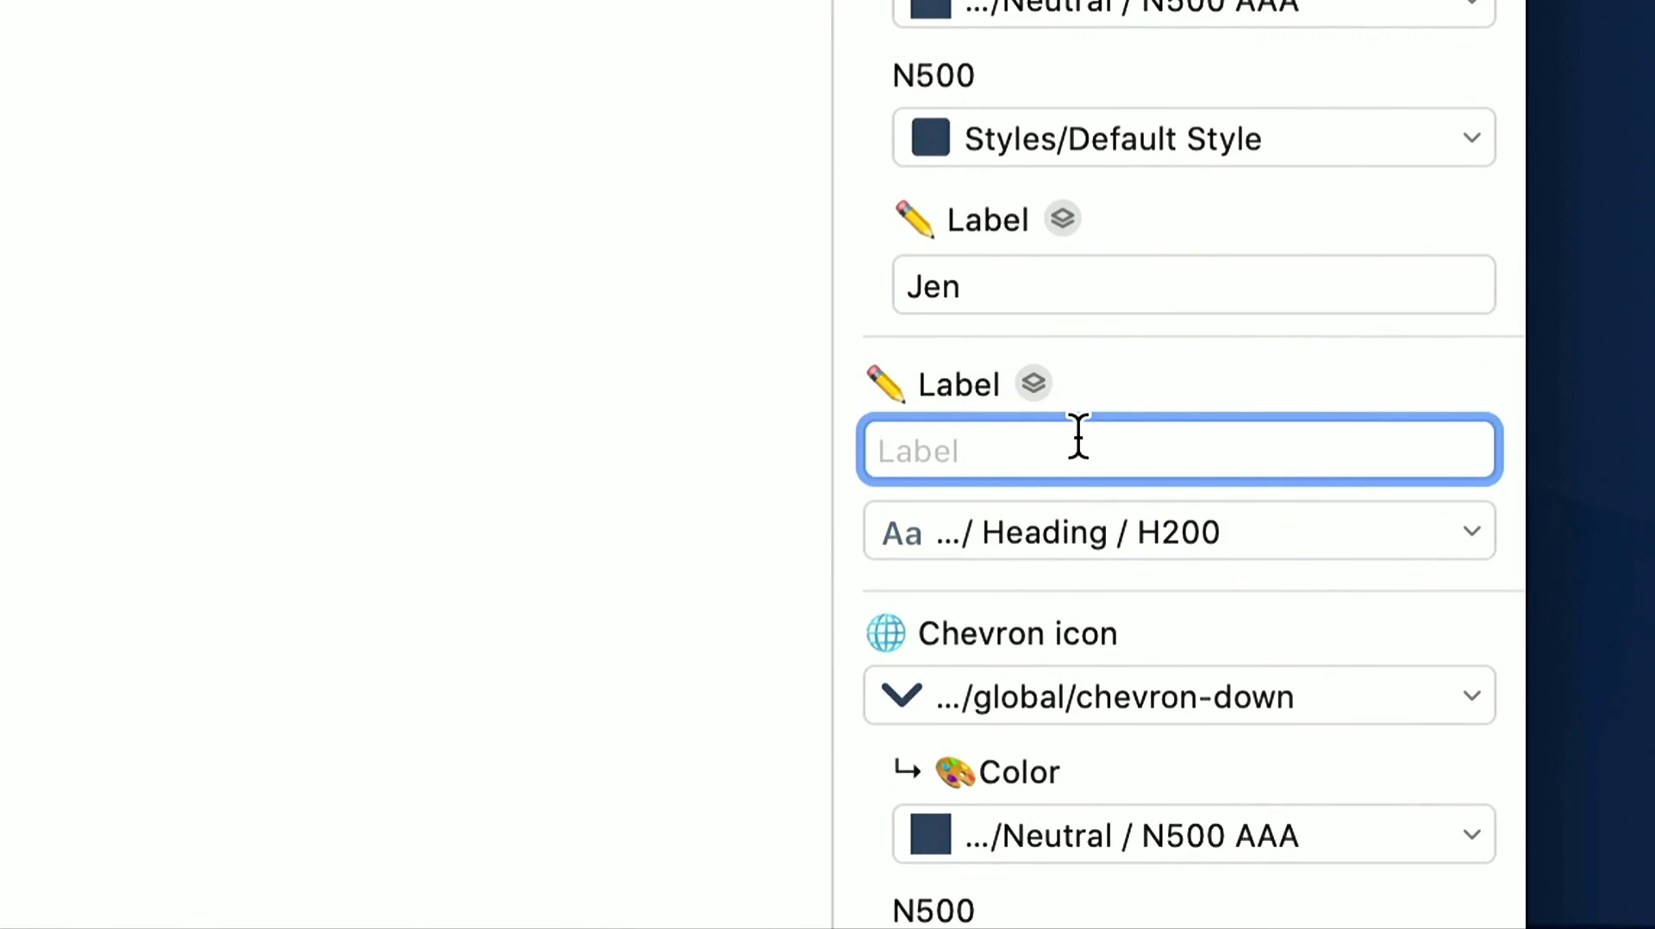
type("Participants")
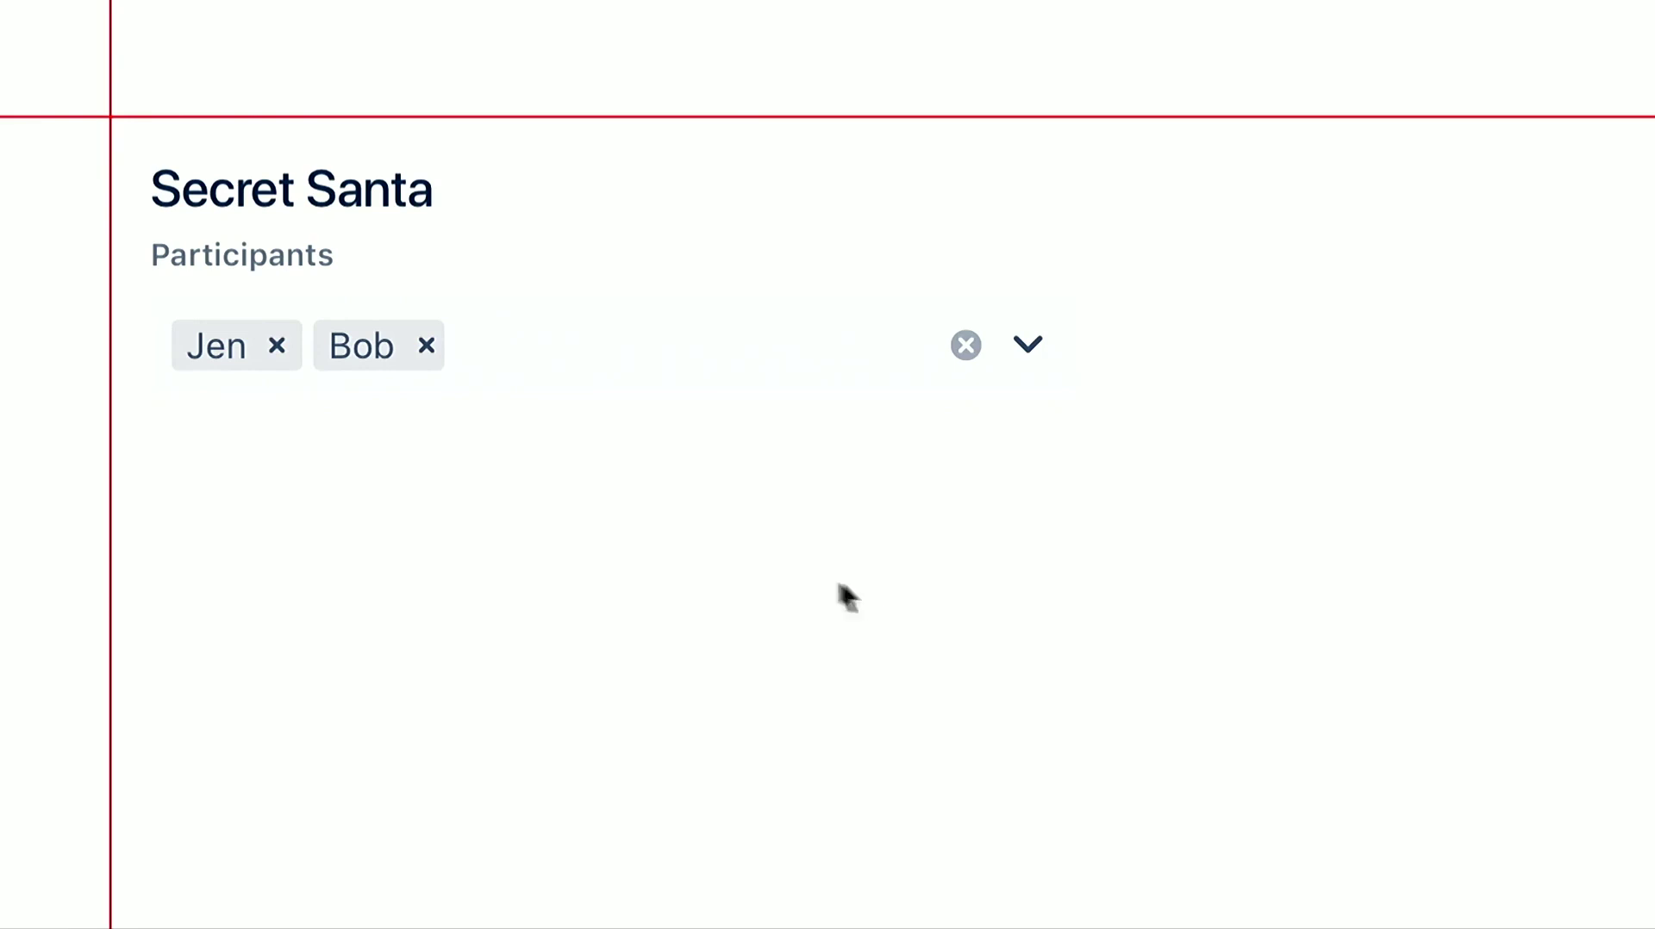
Insert the Avatar menu symbol from ADG Select, left-aligned just beneath the Participants multi select field
left_click(99, 92)
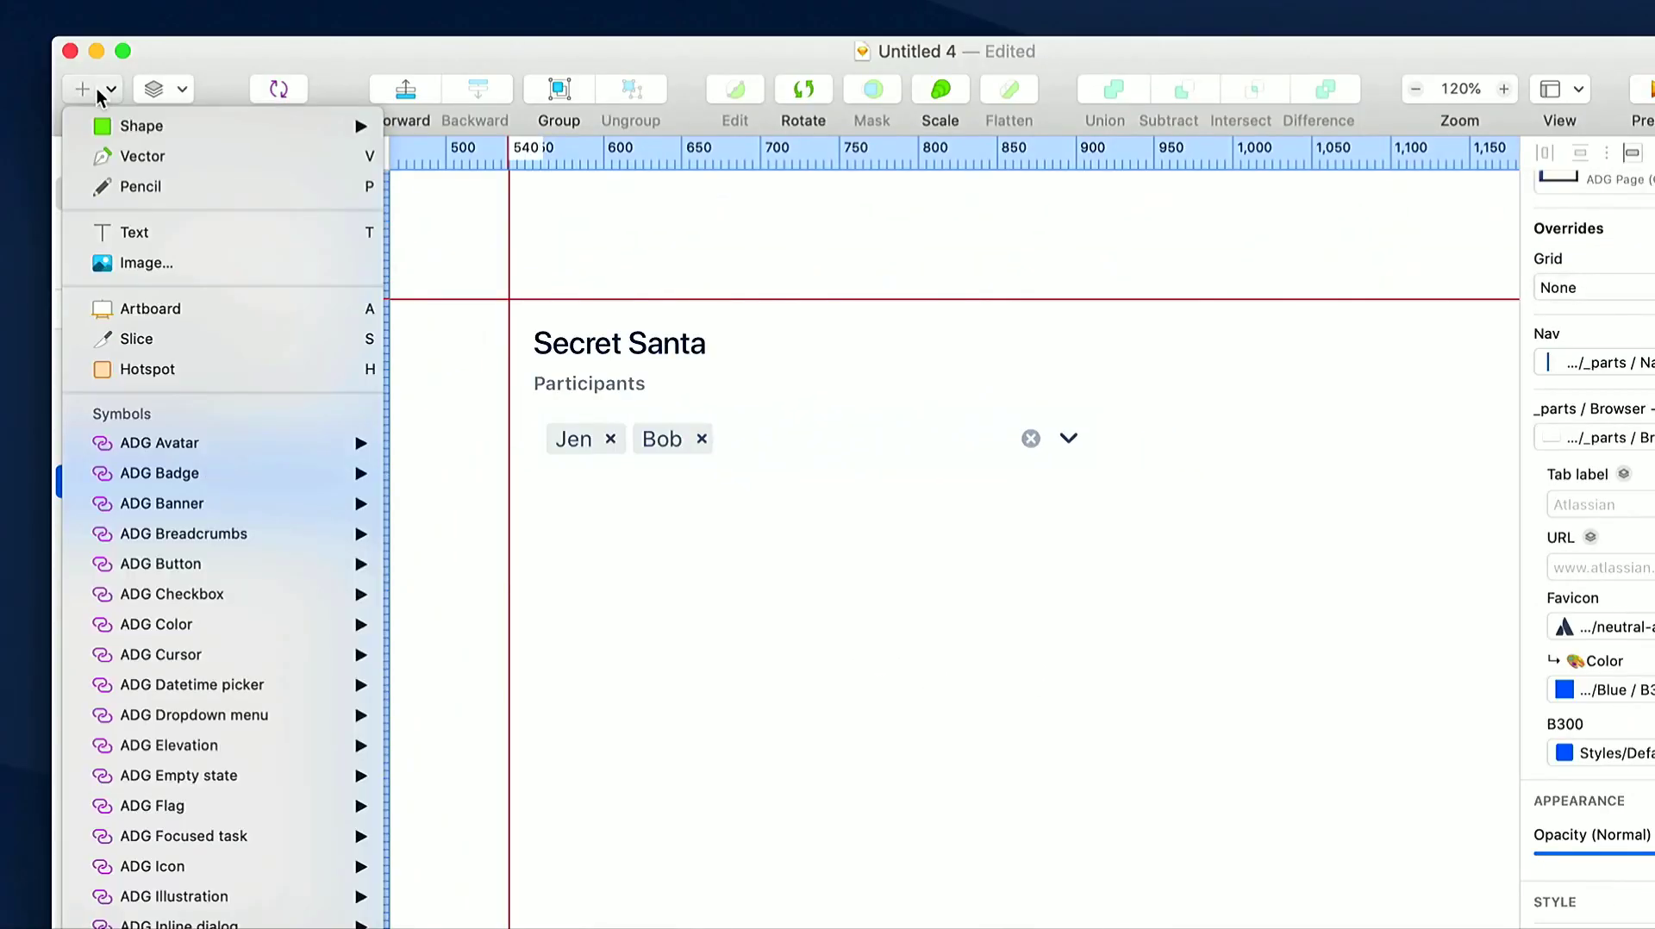
scroll(134, 681, "down", 10)
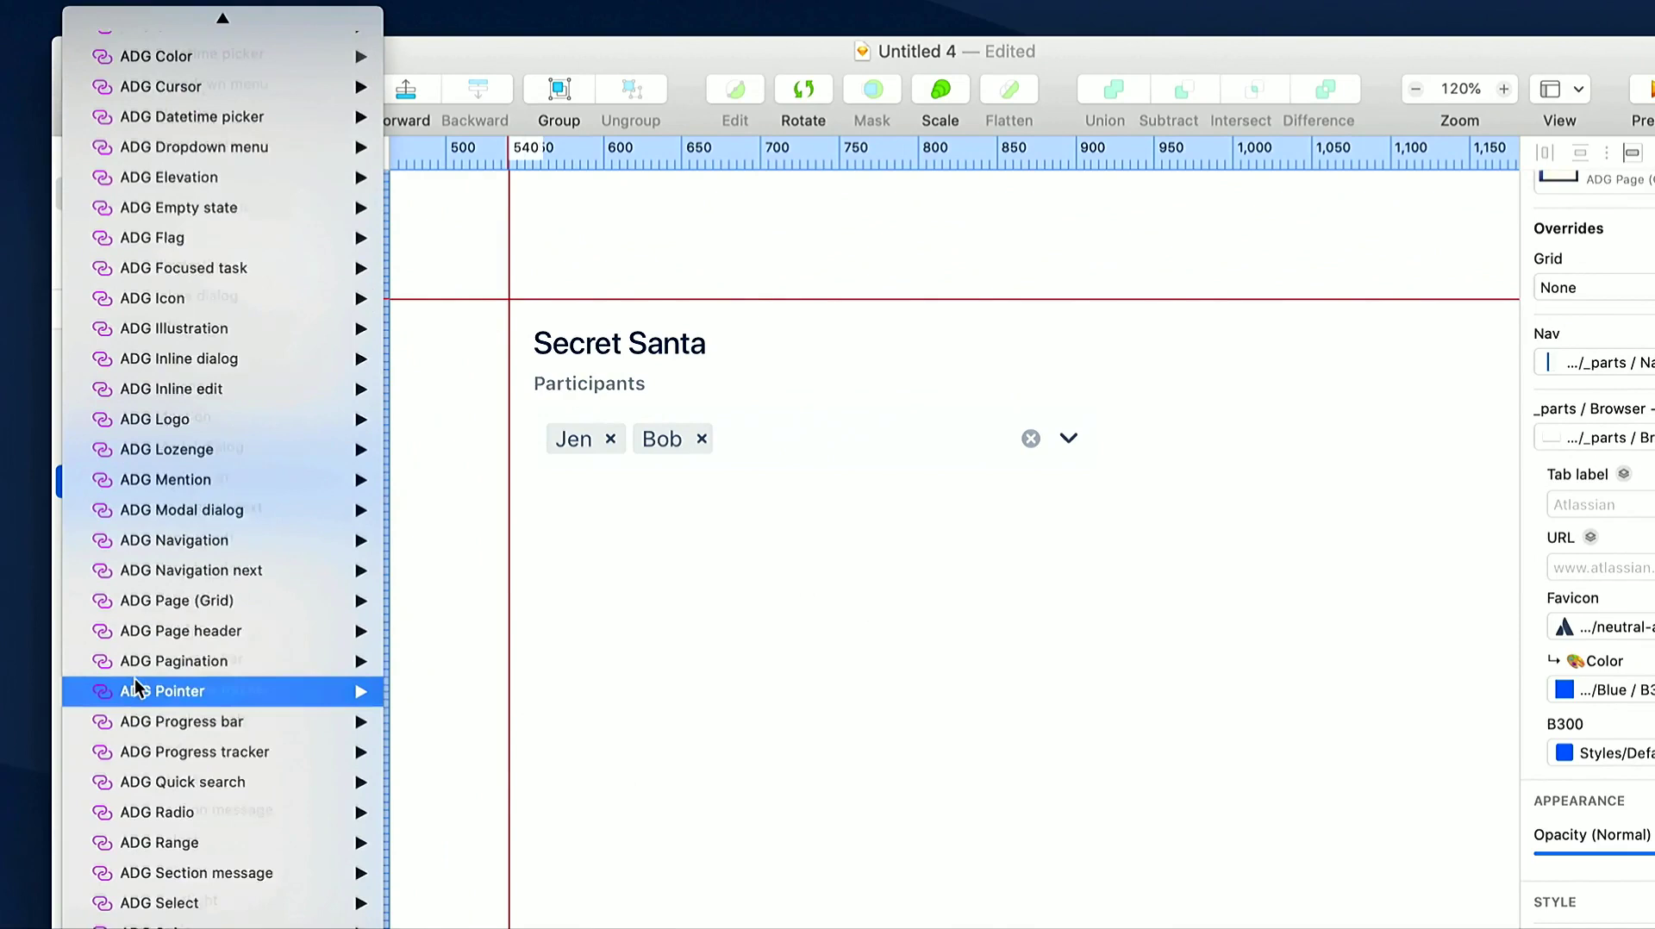
scroll(135, 679, "down", 5)
mouse_move(135, 690)
mouse_move(447, 709)
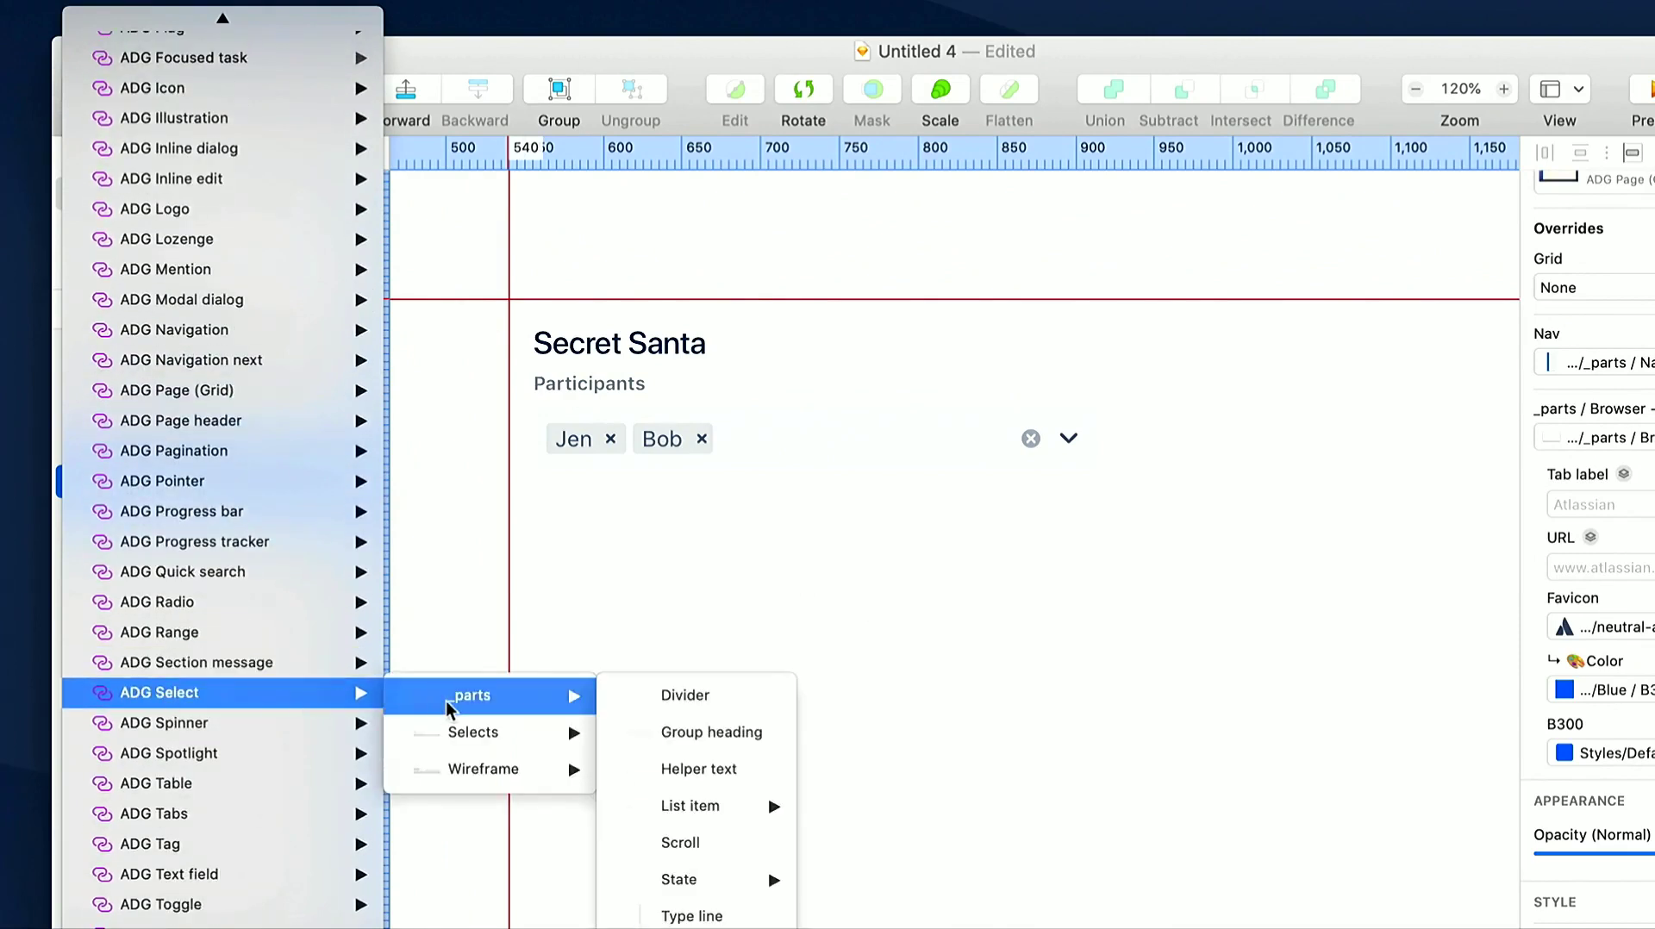
mouse_move(470, 734)
mouse_move(707, 780)
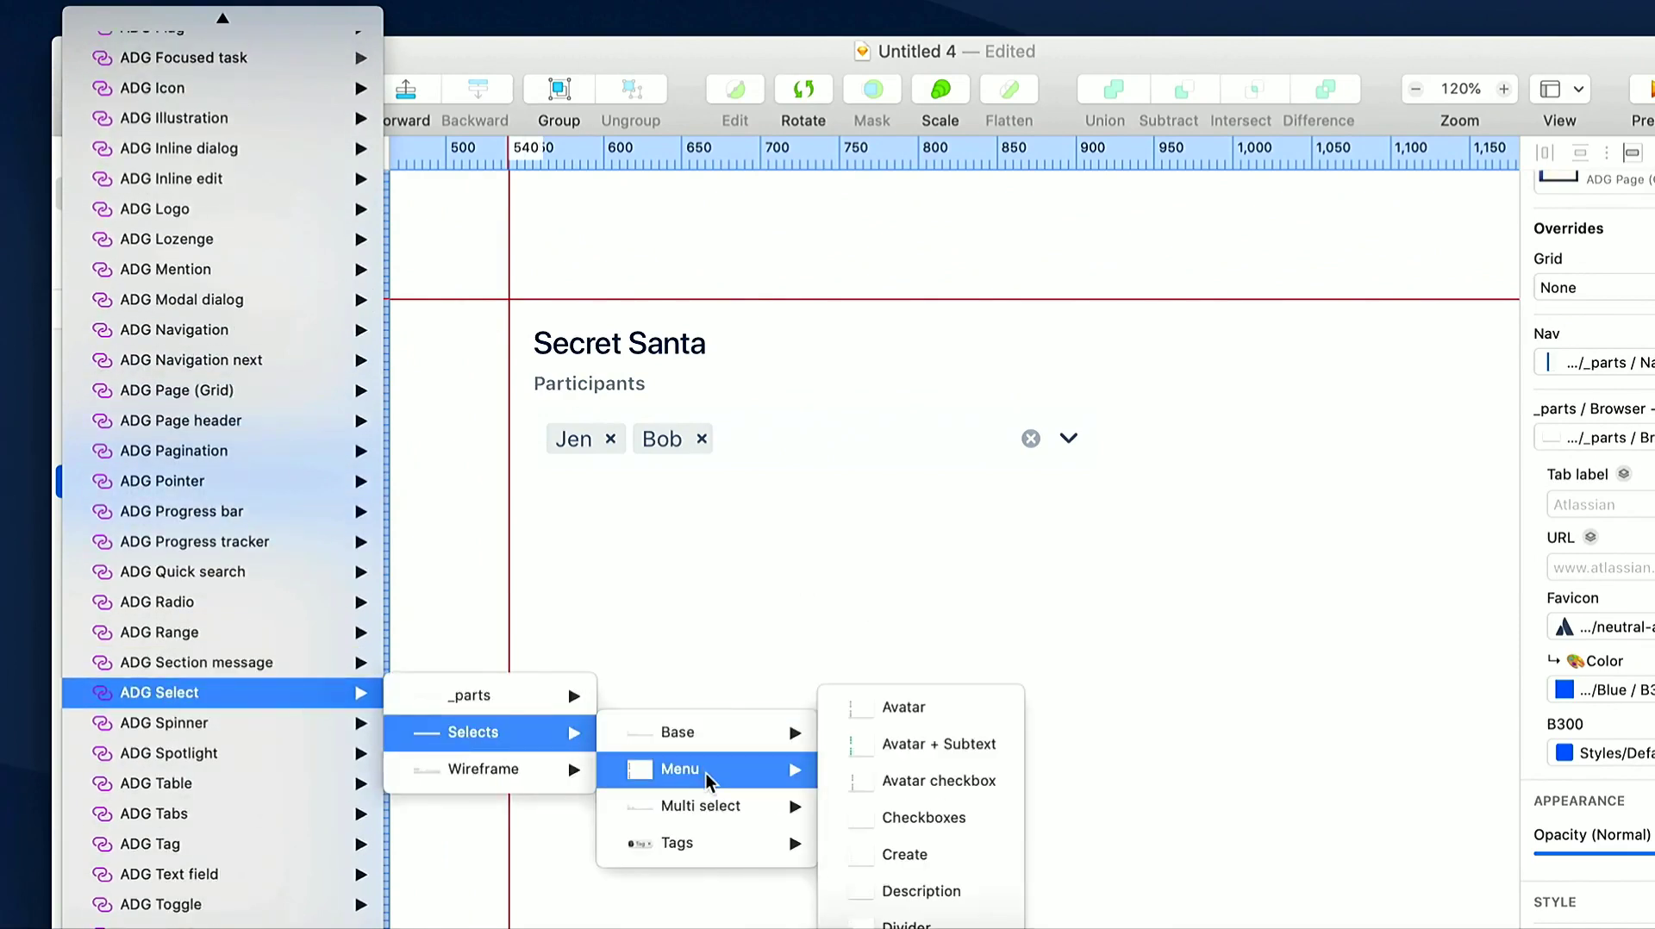
left_click(939, 716)
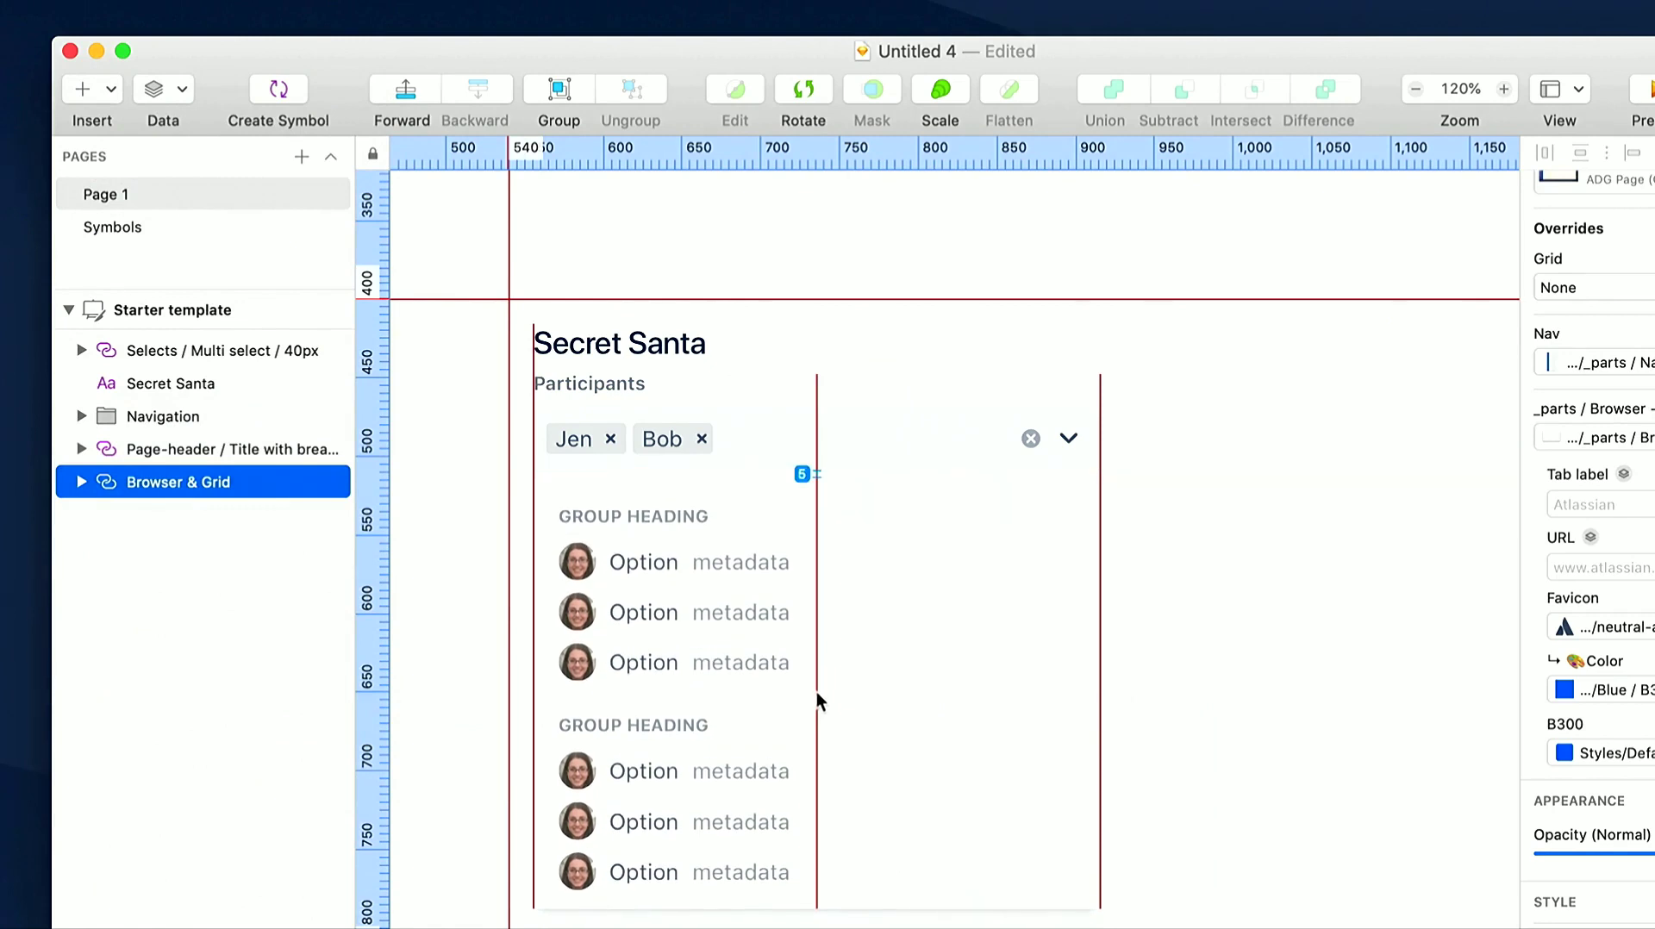
left_click(817, 693)
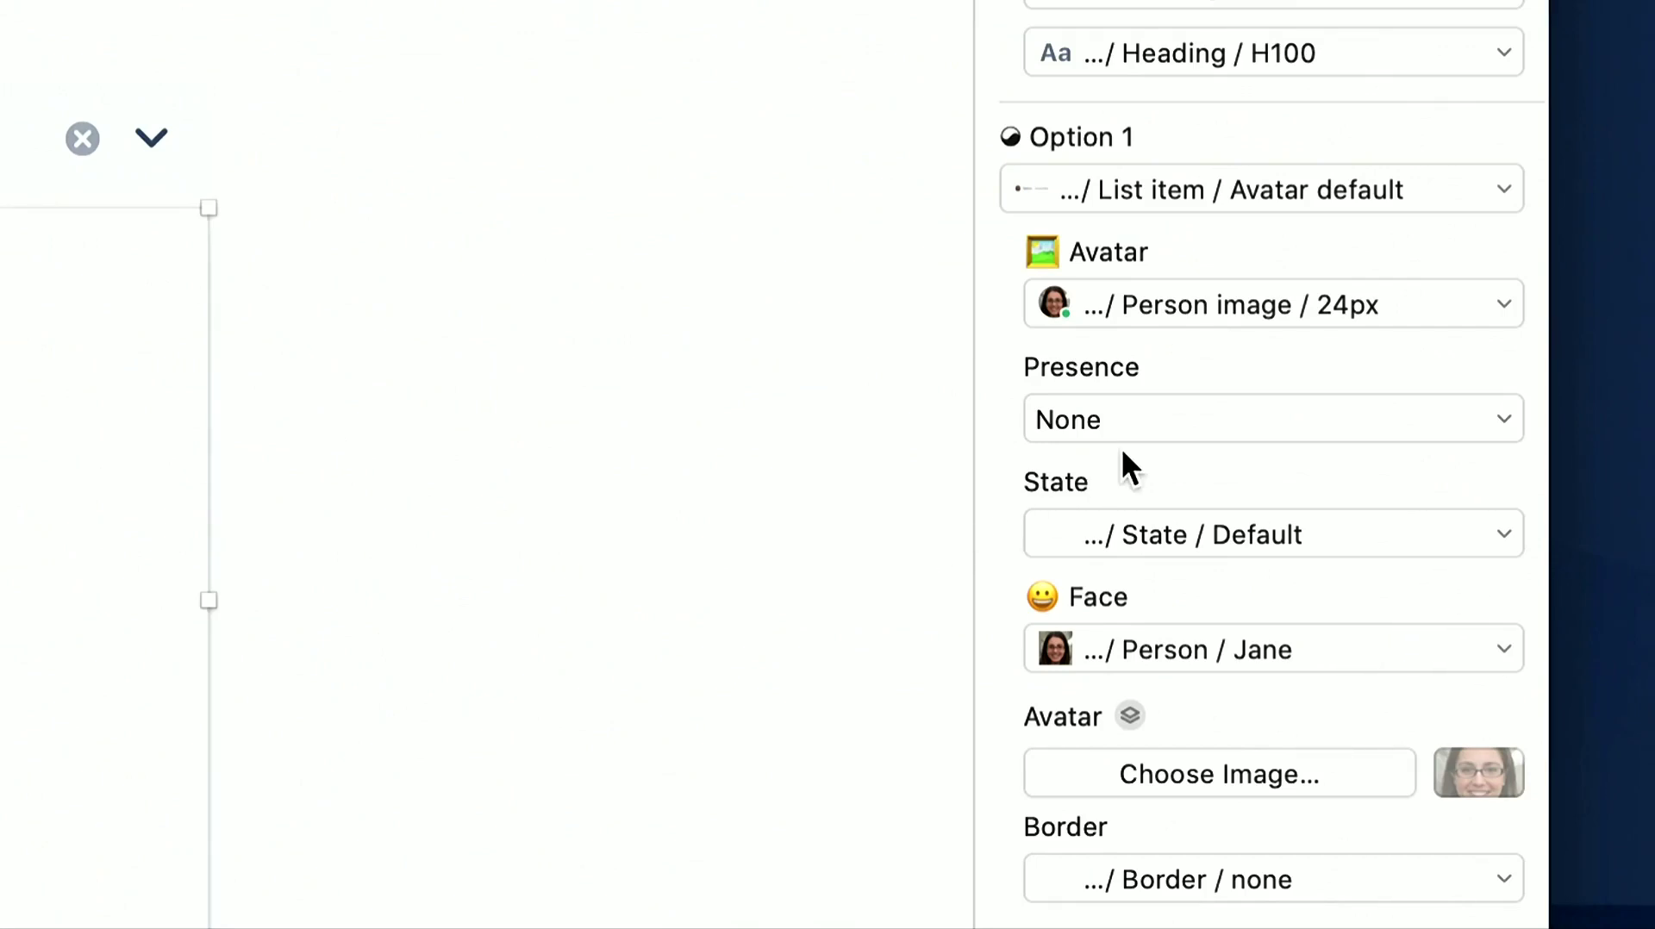
Override the first group heading of the avatar menu with "Managers"
scroll(1121, 466, "up", 5)
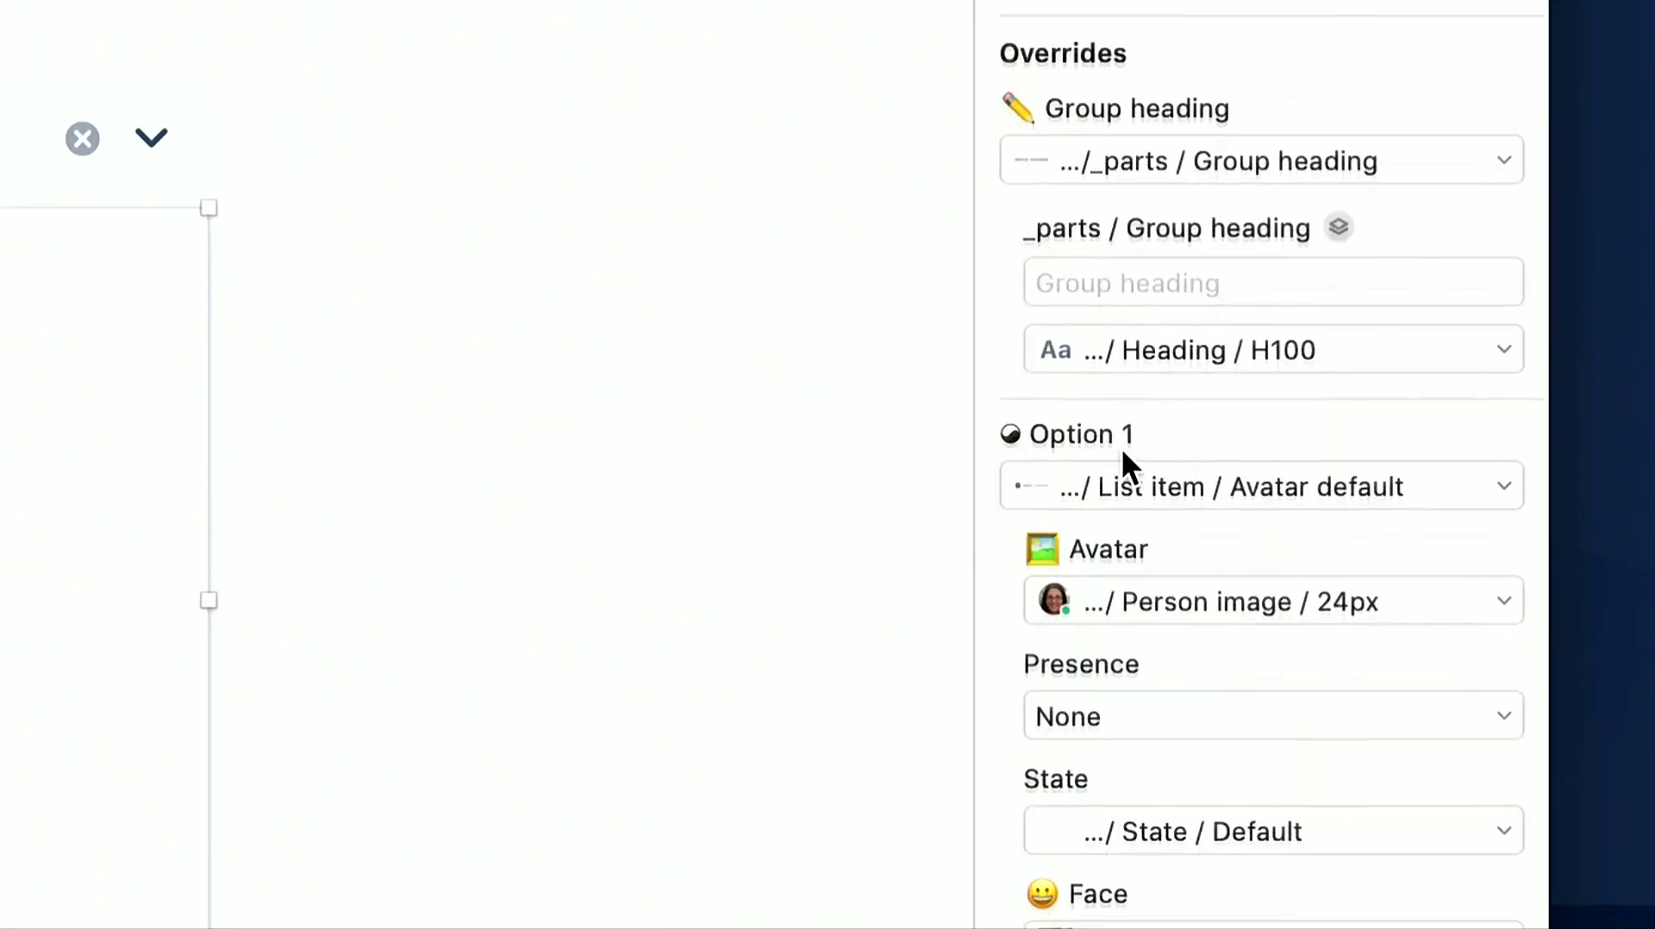
left_click(1125, 361)
type("Managers")
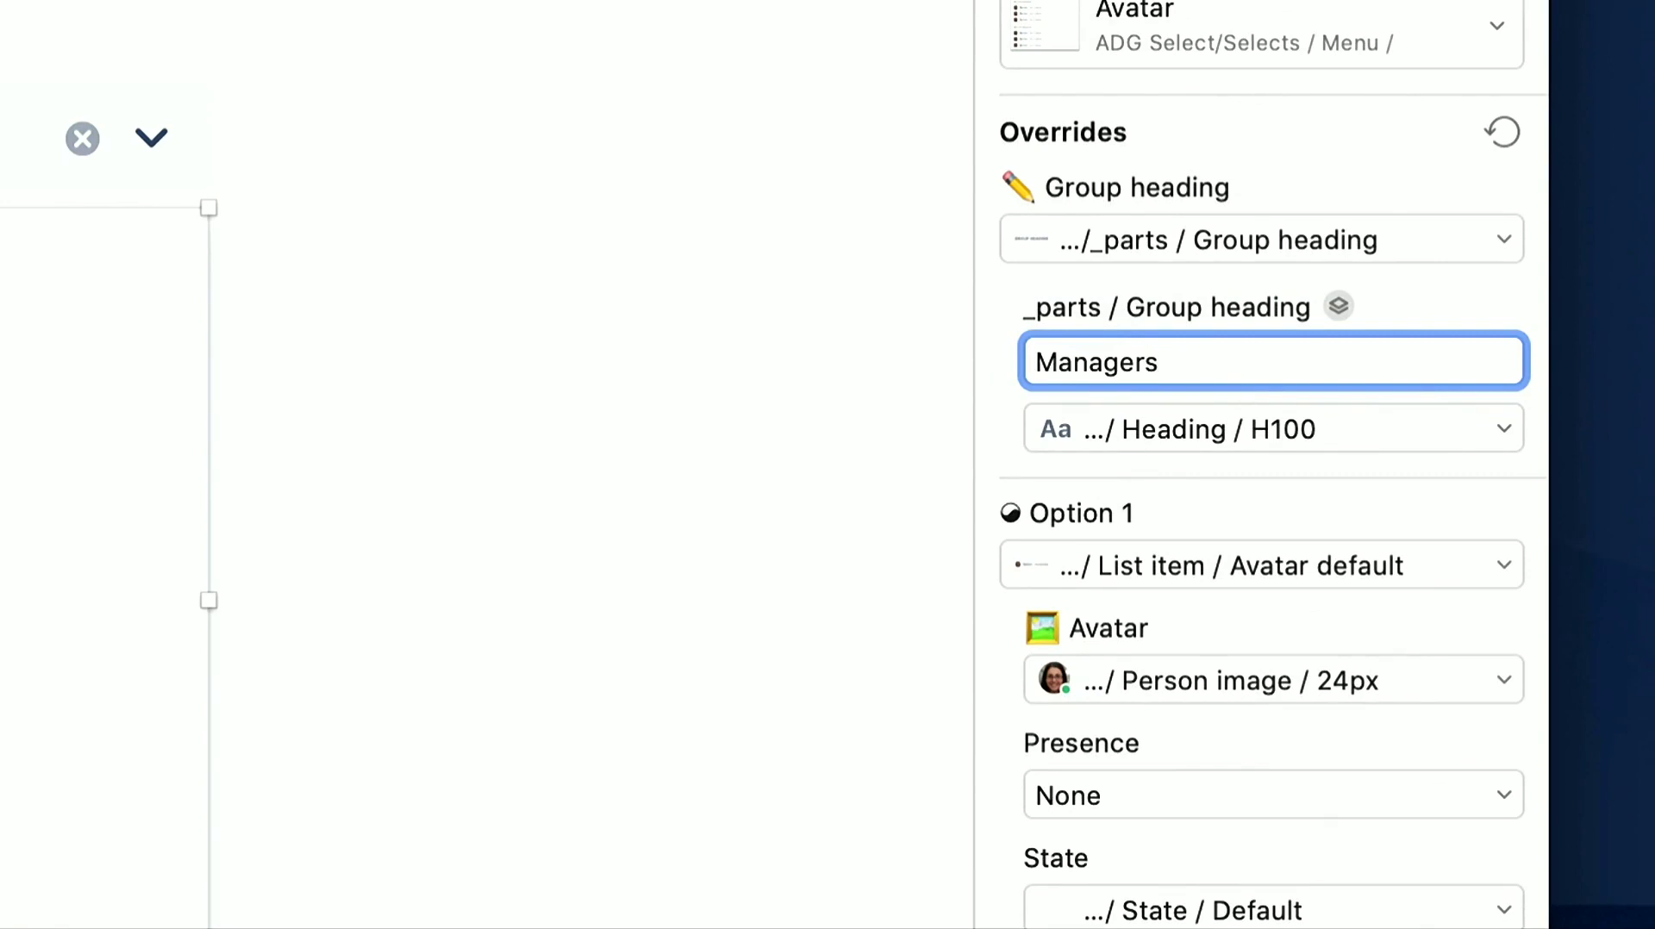
Override the second group heading of the avatar menu with "Engineers"
scroll(1270, 479, "down", 20)
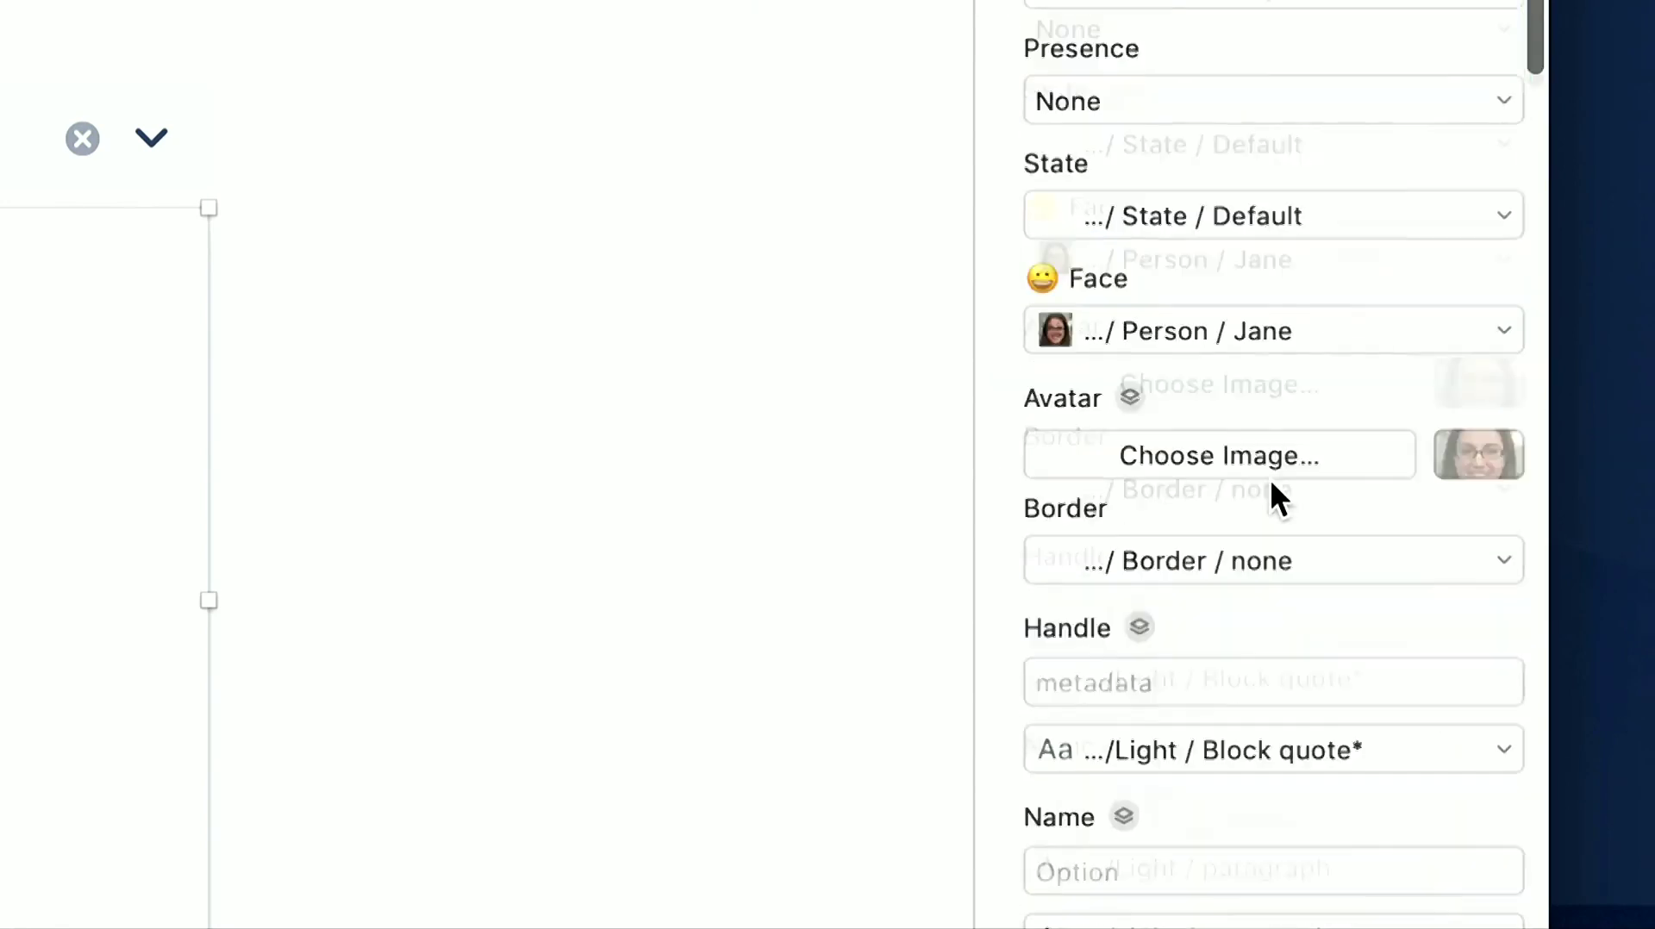
scroll(1271, 483, "down", 20)
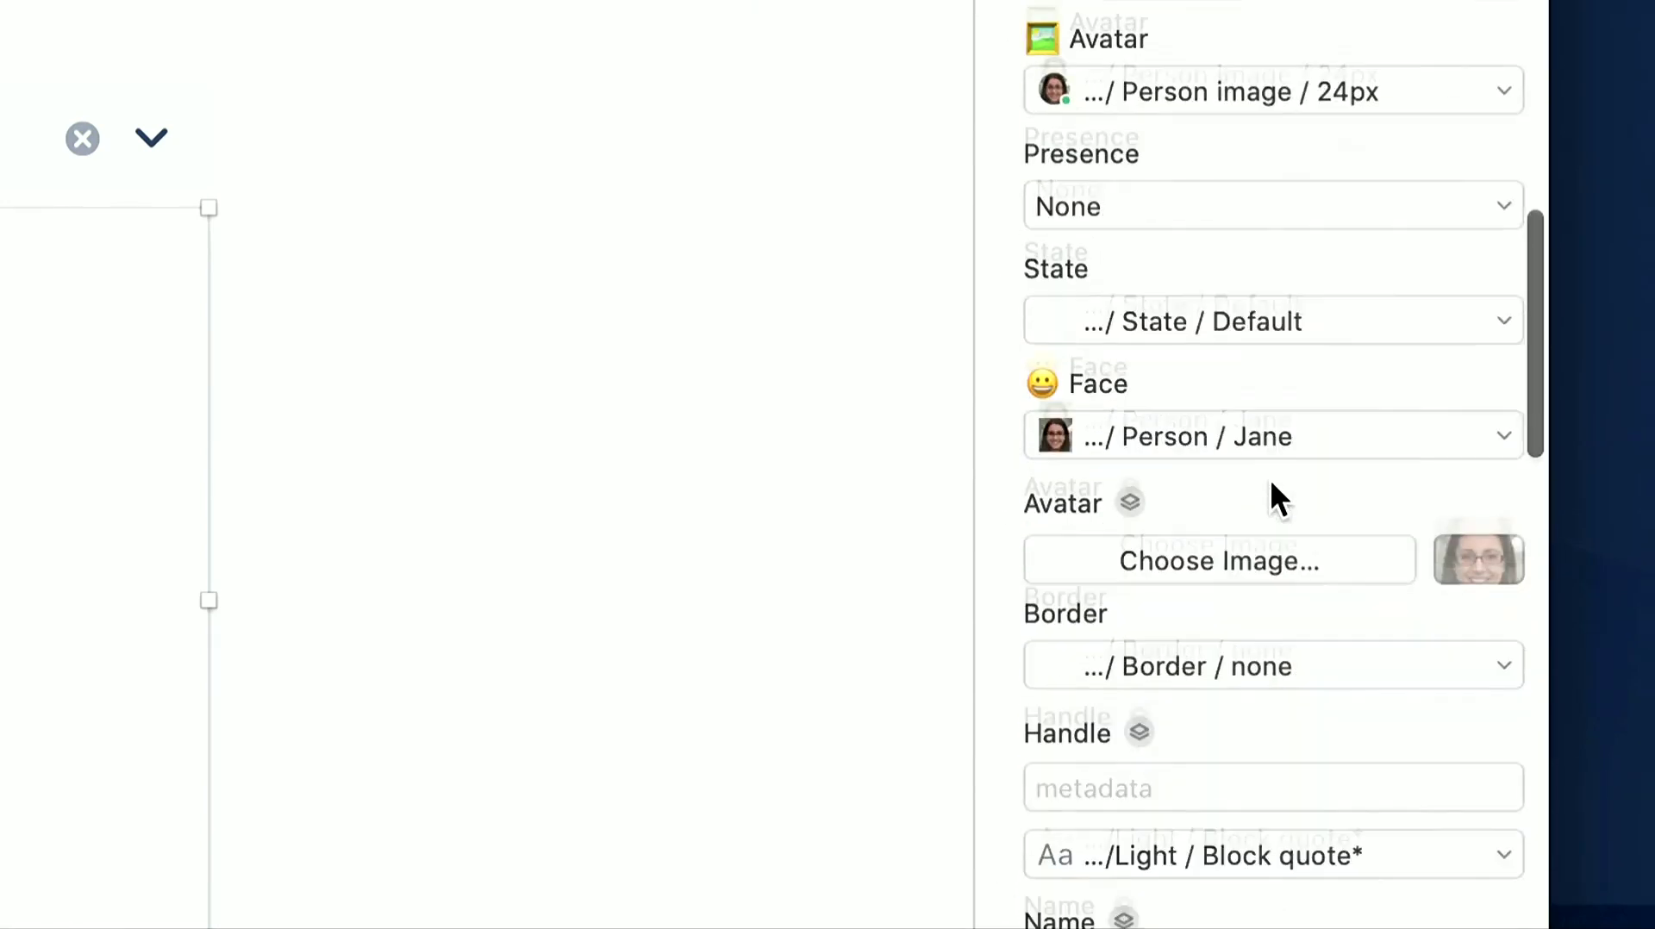
scroll(1270, 478, "up", 5)
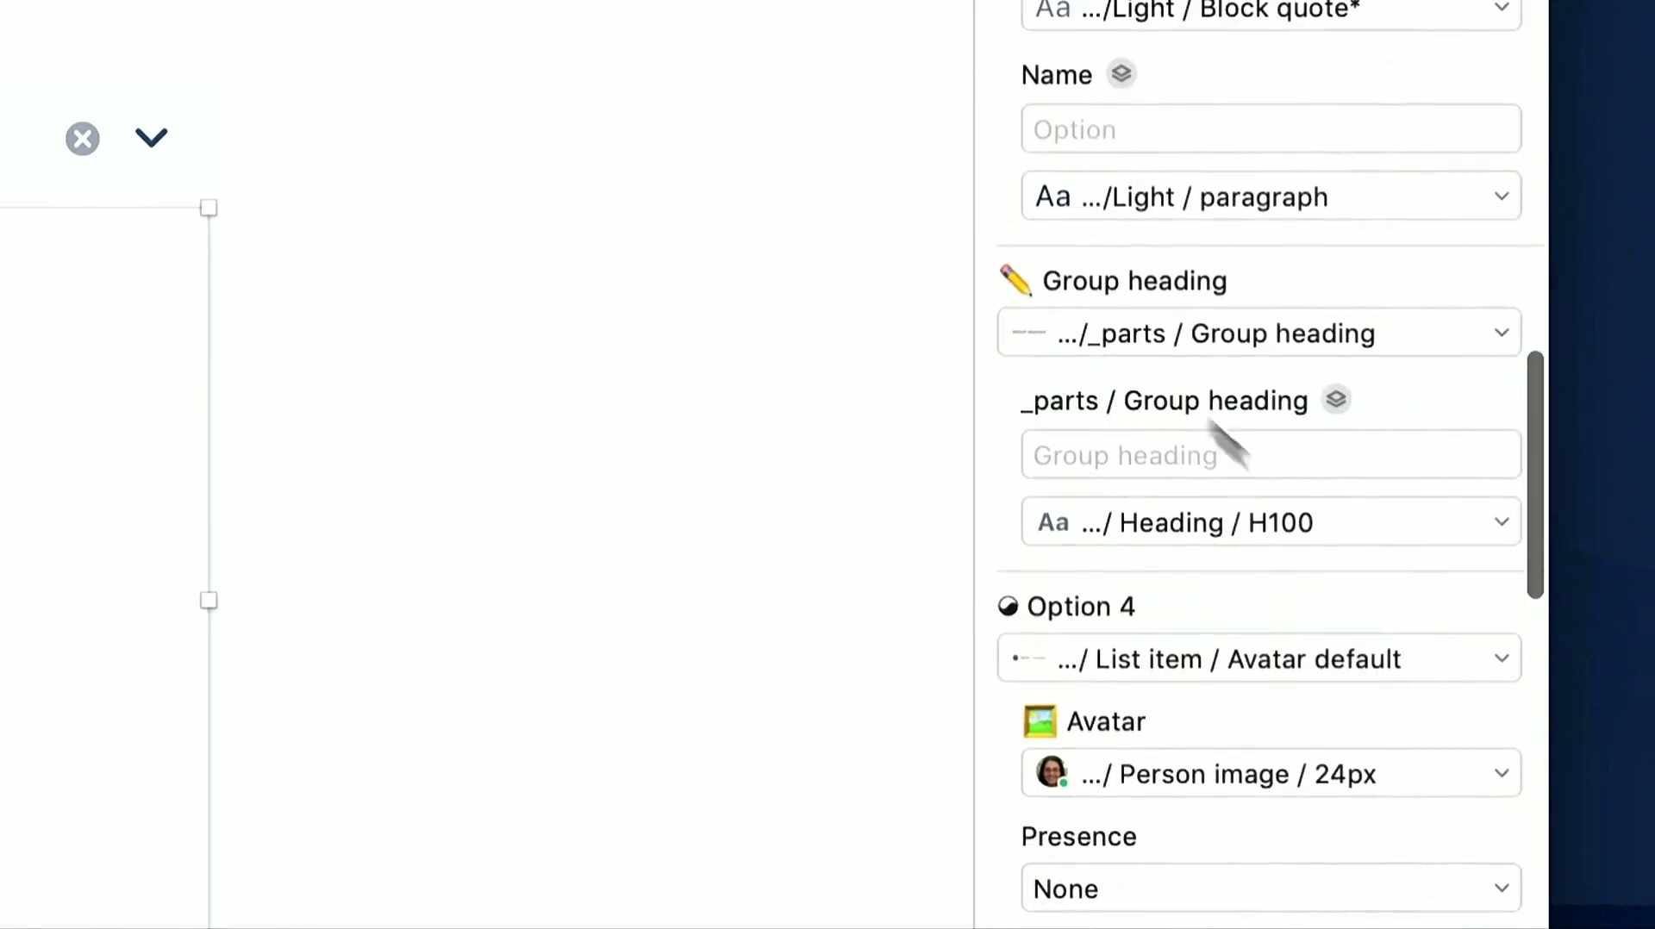
left_click(1120, 458)
type("Engineers")
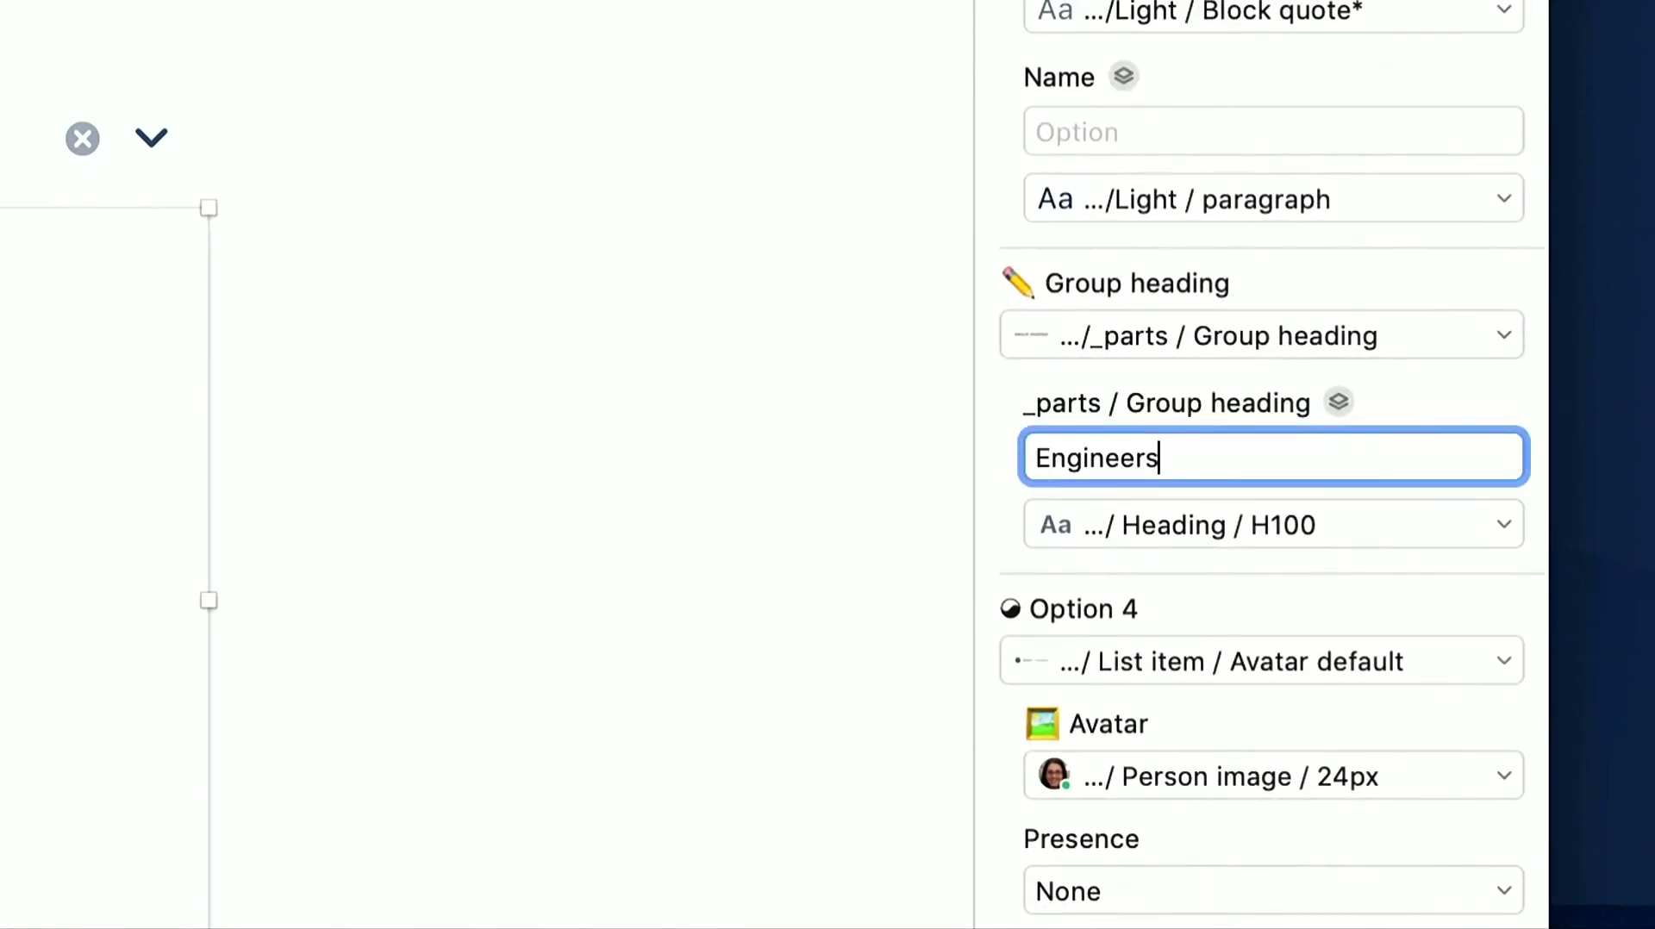
Look through the ADG Typography light heading styles available for the Engineers group heading
left_click(1212, 525)
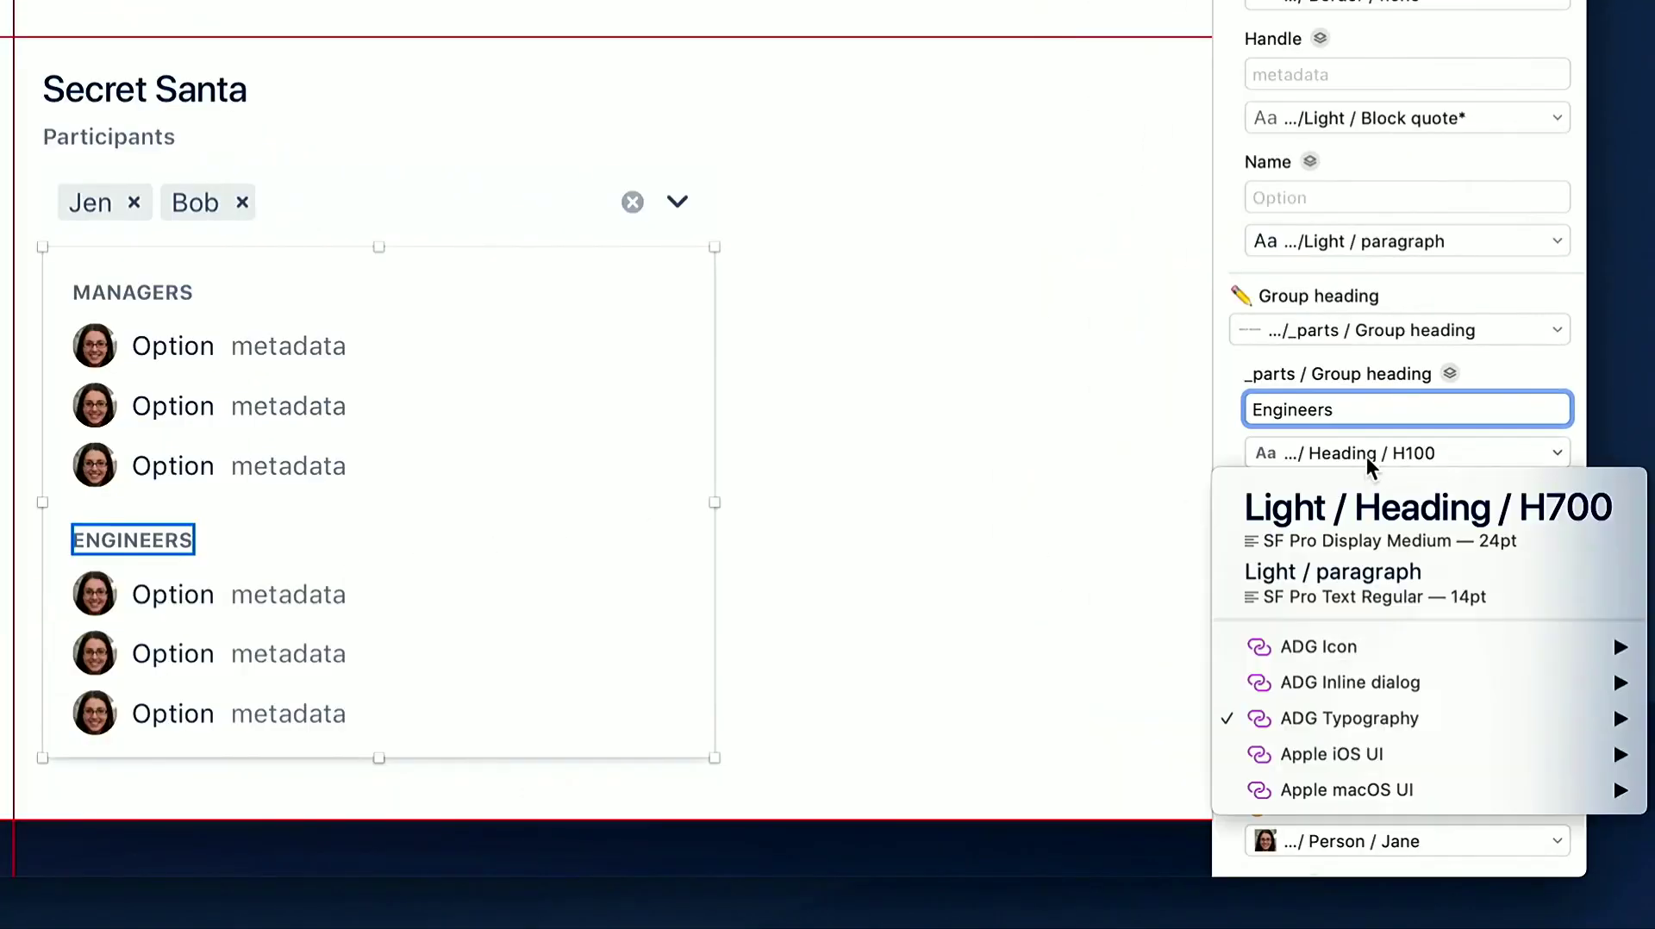
mouse_move(1380, 718)
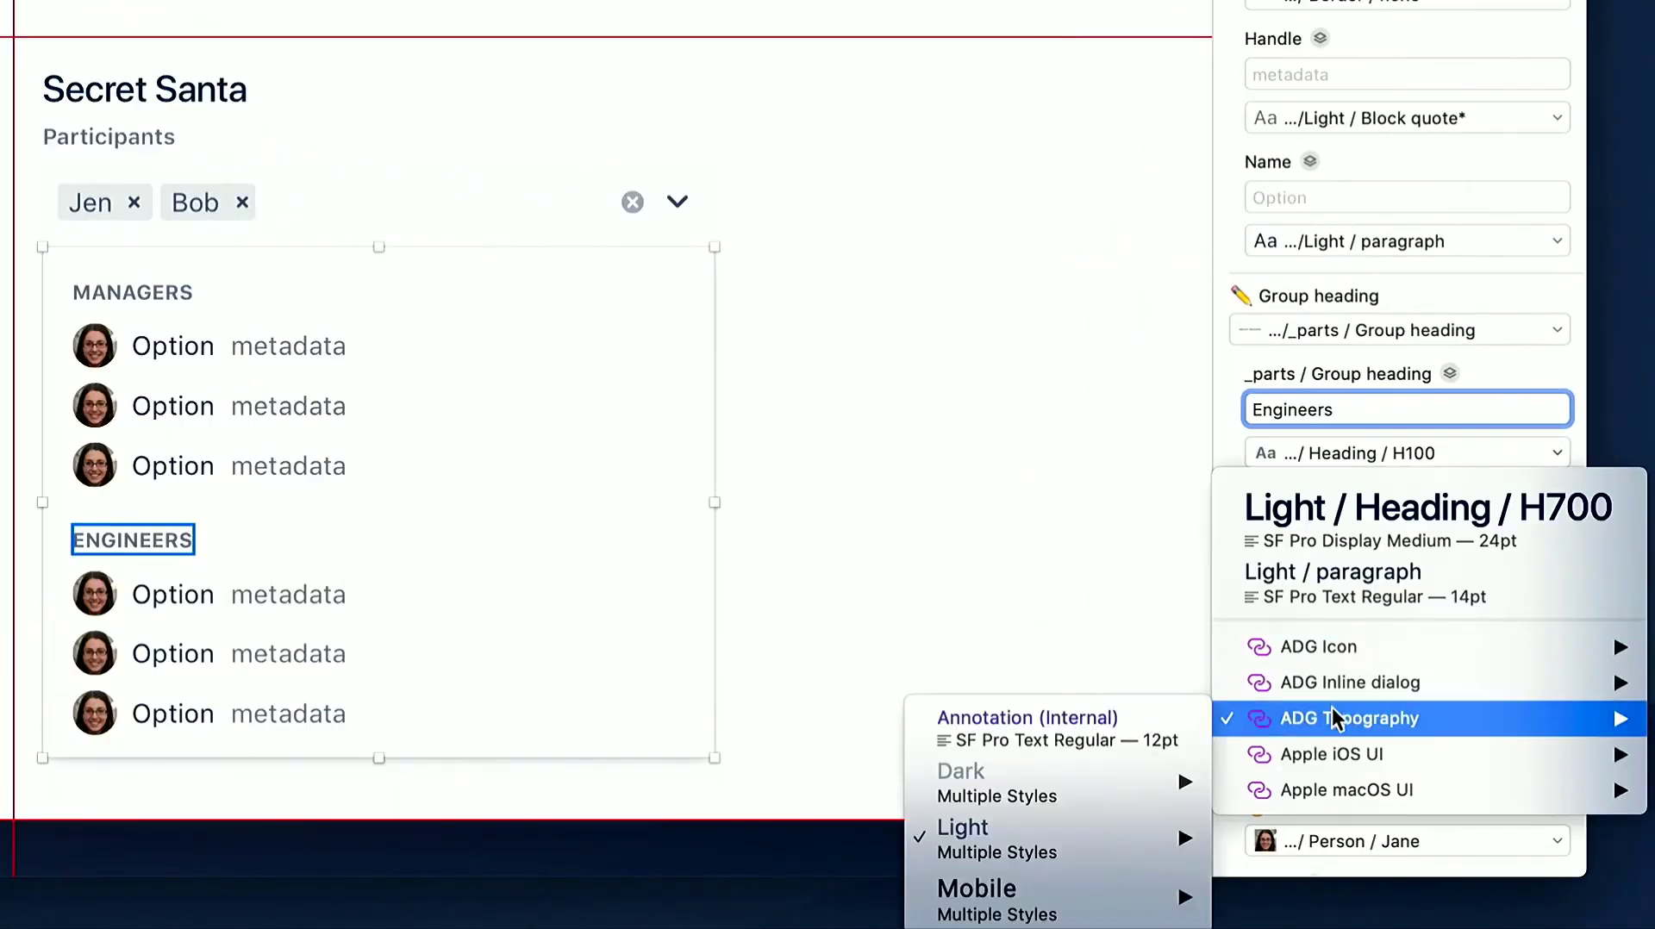
mouse_move(1052, 840)
mouse_move(718, 897)
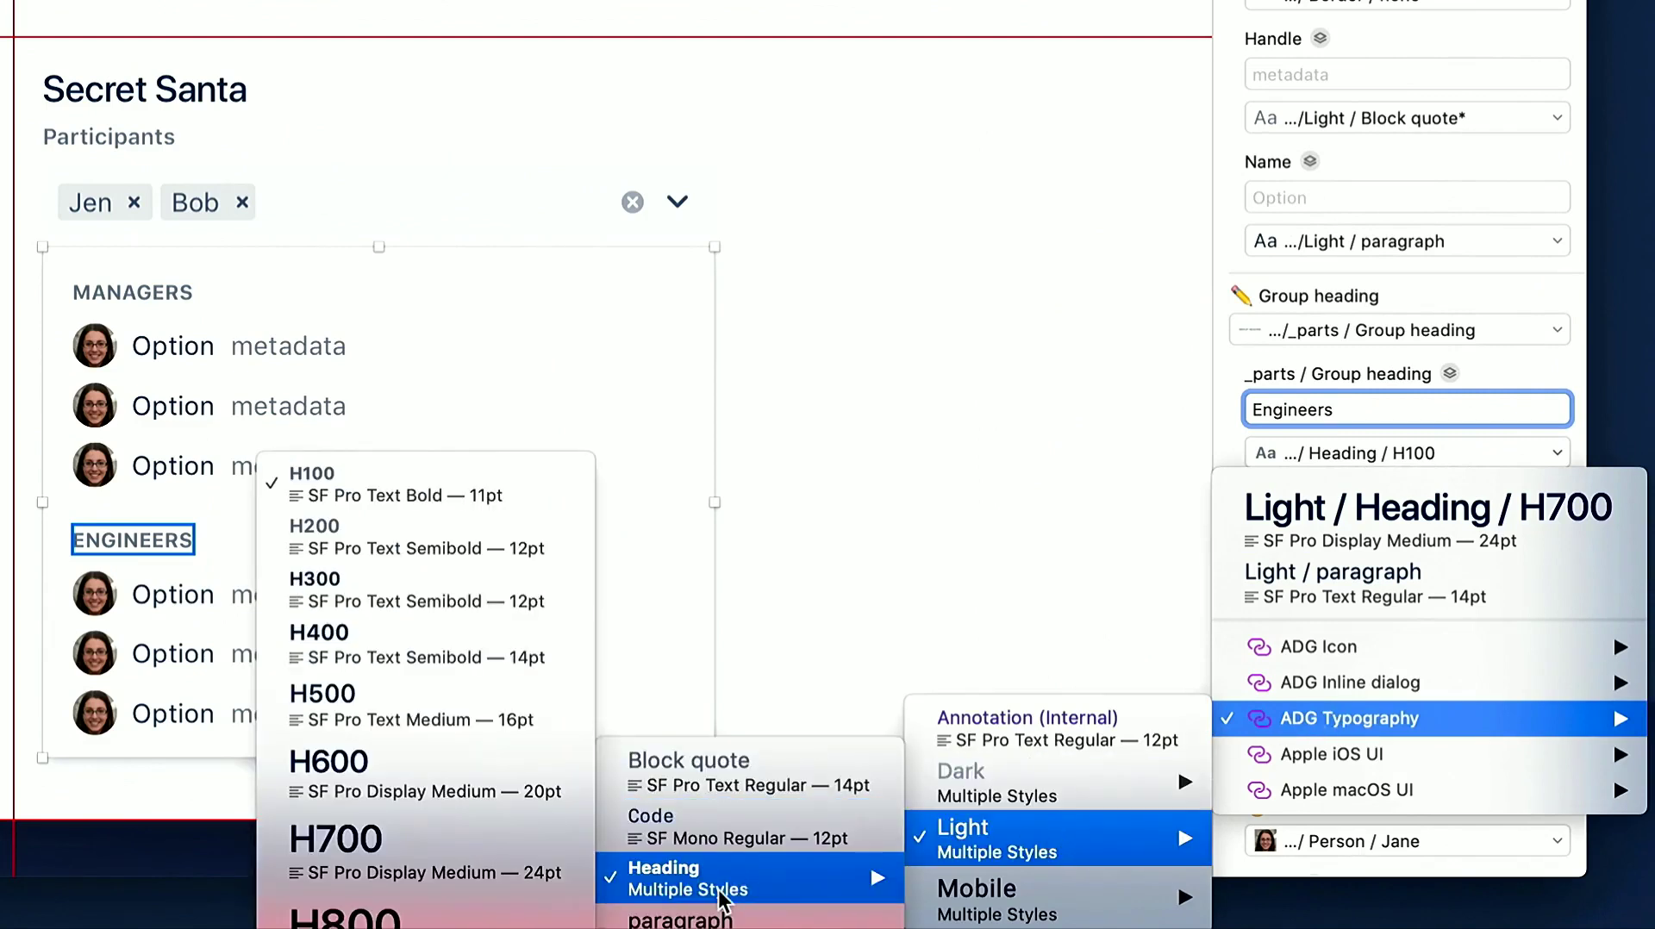
left_click(1510, 364)
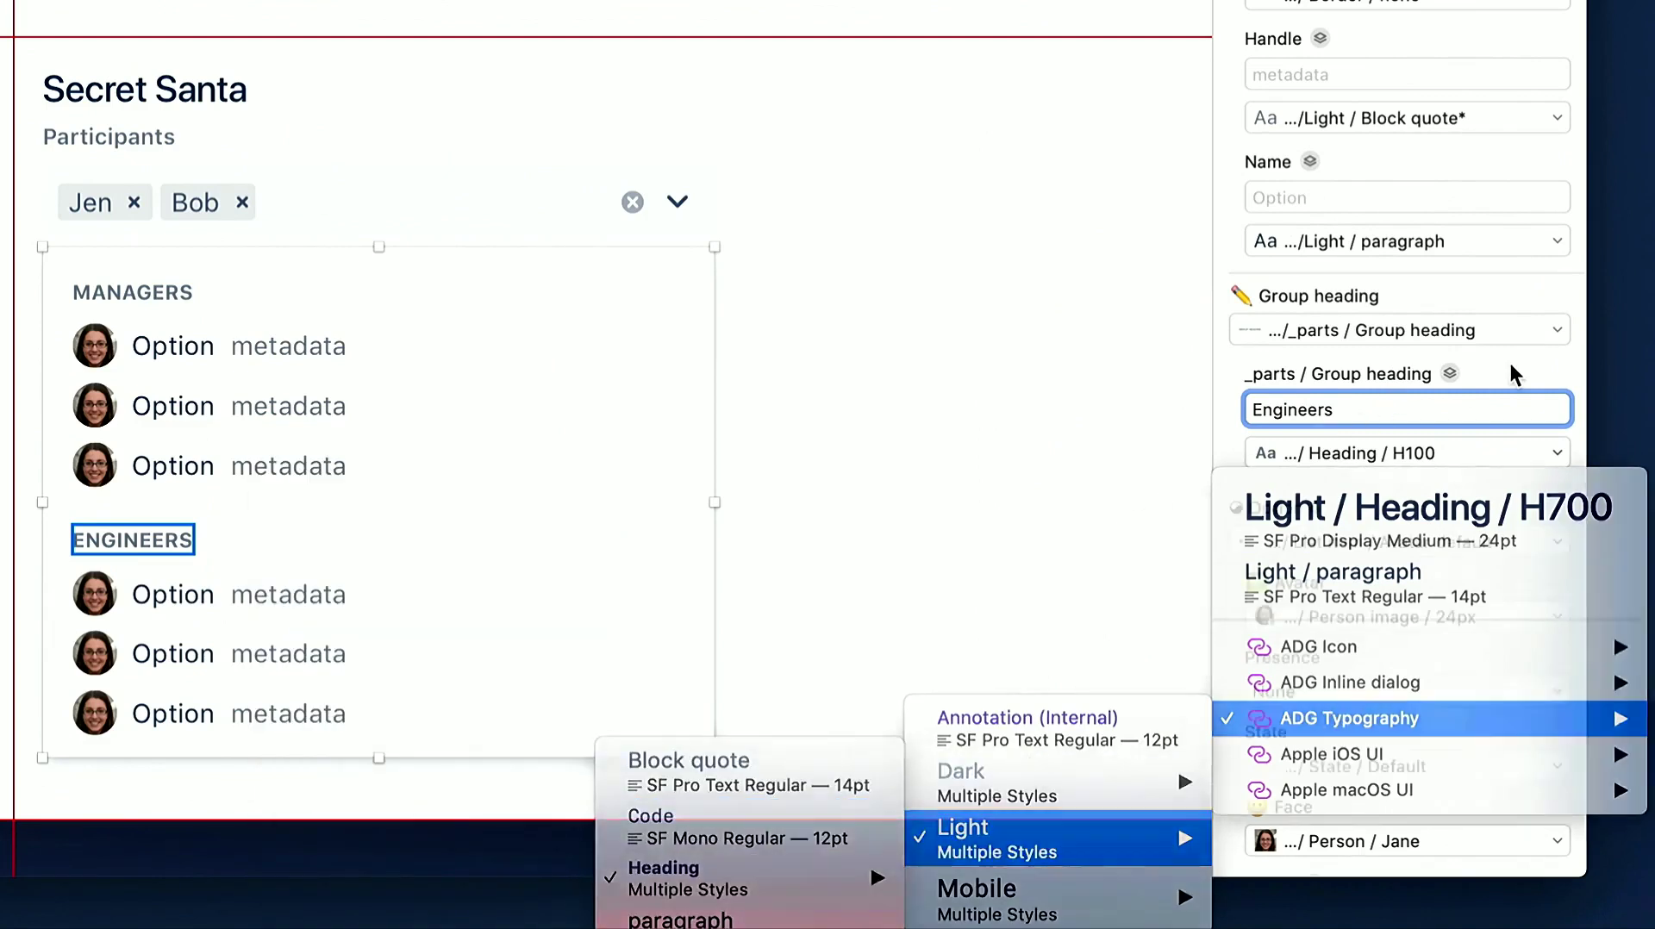
Check the Face override choices for the third avatar option under the Managers heading
scroll(1510, 363, "up", 5)
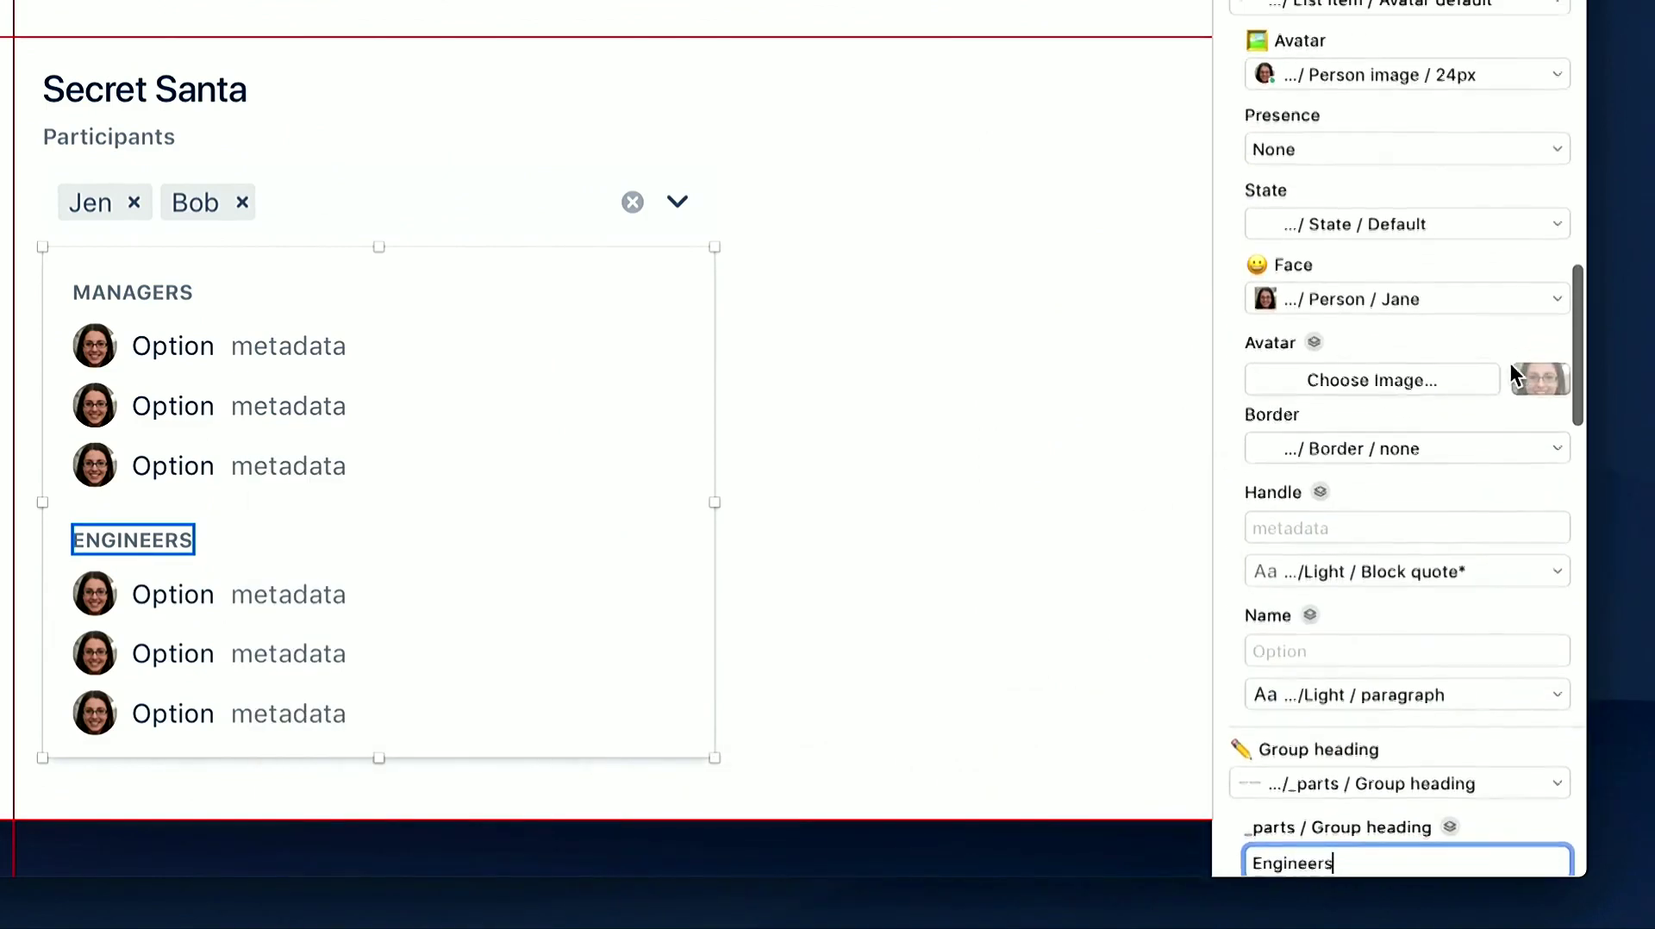
left_click(1363, 309)
left_click(1362, 285)
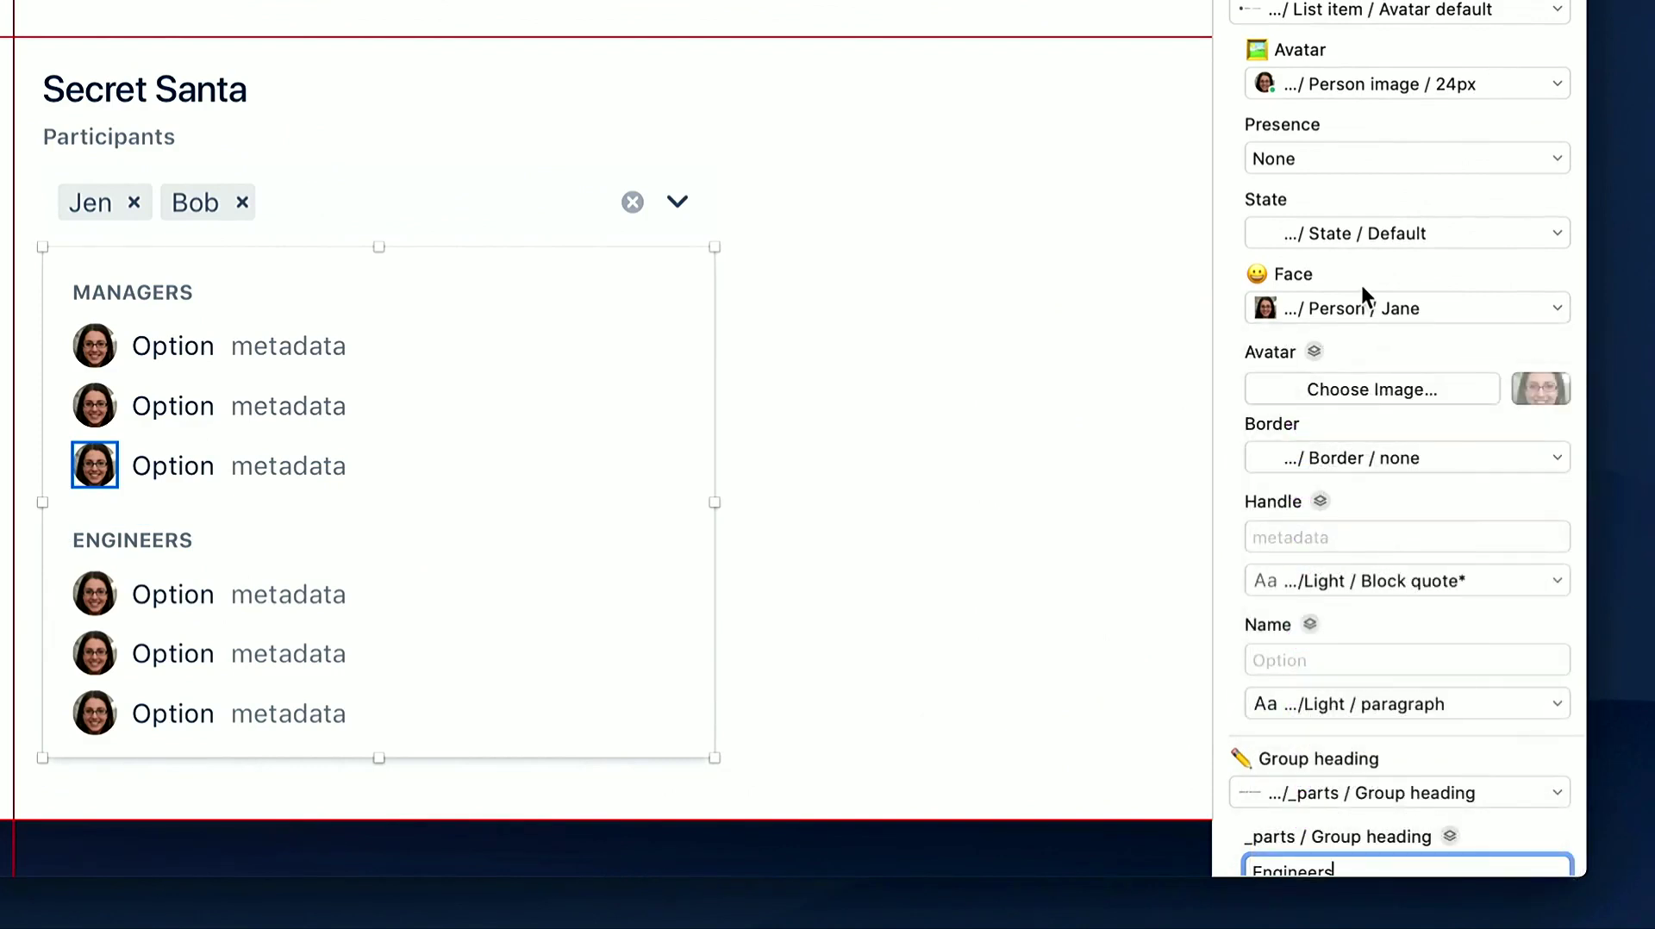
scroll(1362, 285, "up", 15)
scroll(1361, 281, "up", 5)
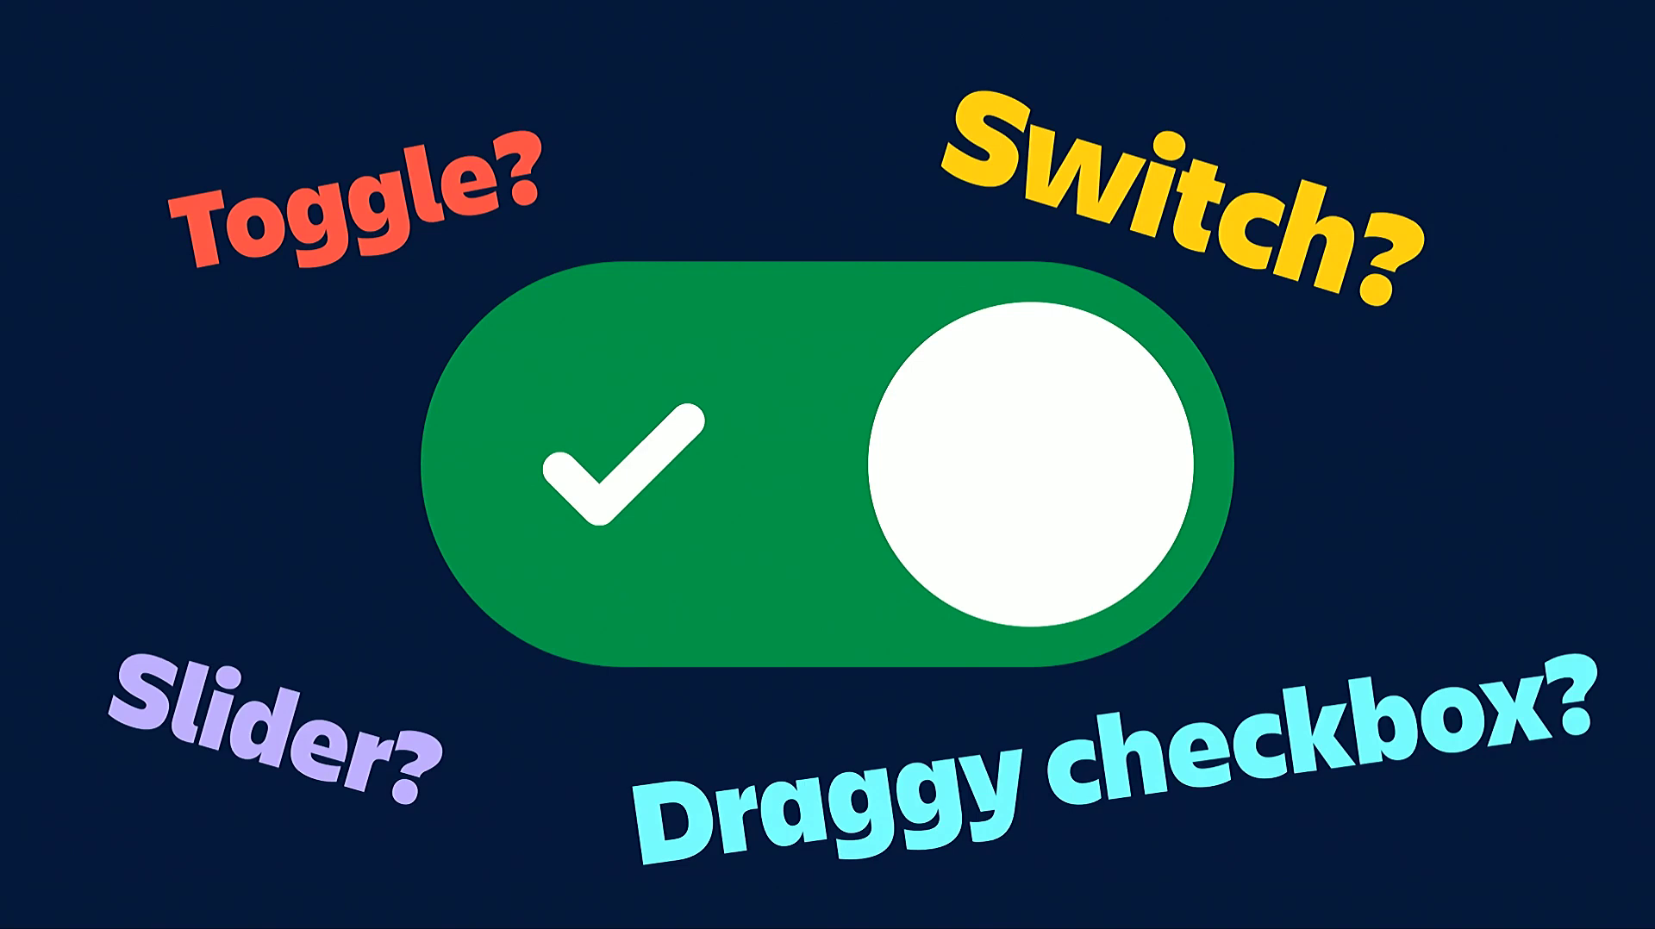
key("Right")
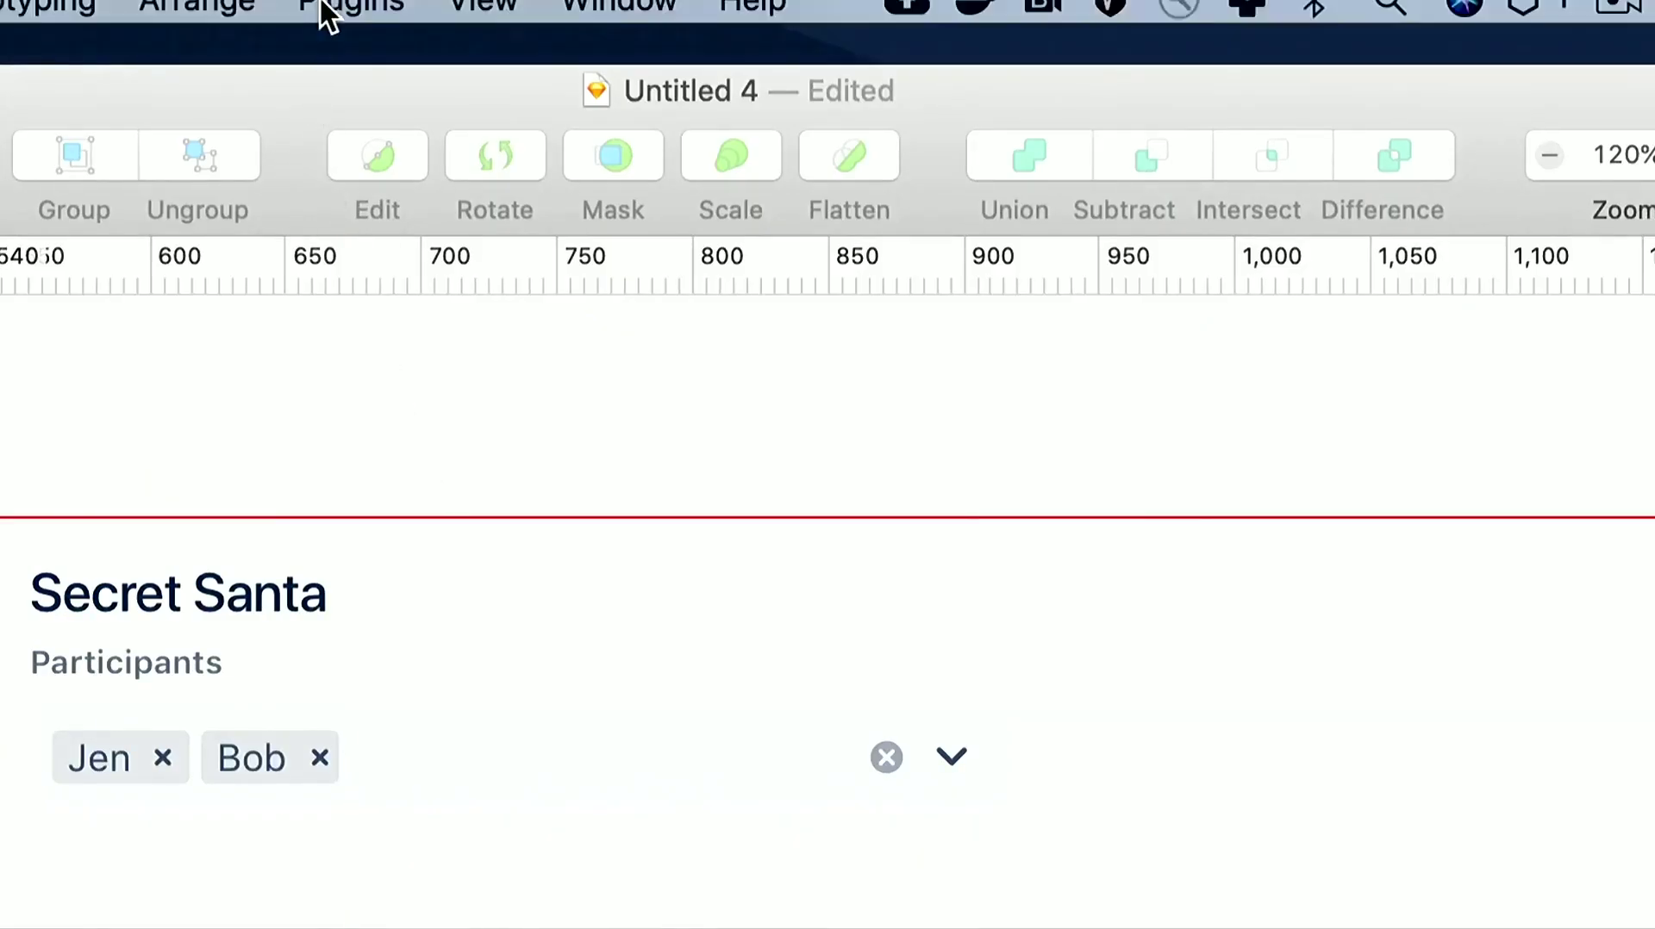
Insert the Text area symbol from the ADG Sketch Plugin's Symbol Palette, left-aligned directly beneath the Participants field
left_click(339, 17)
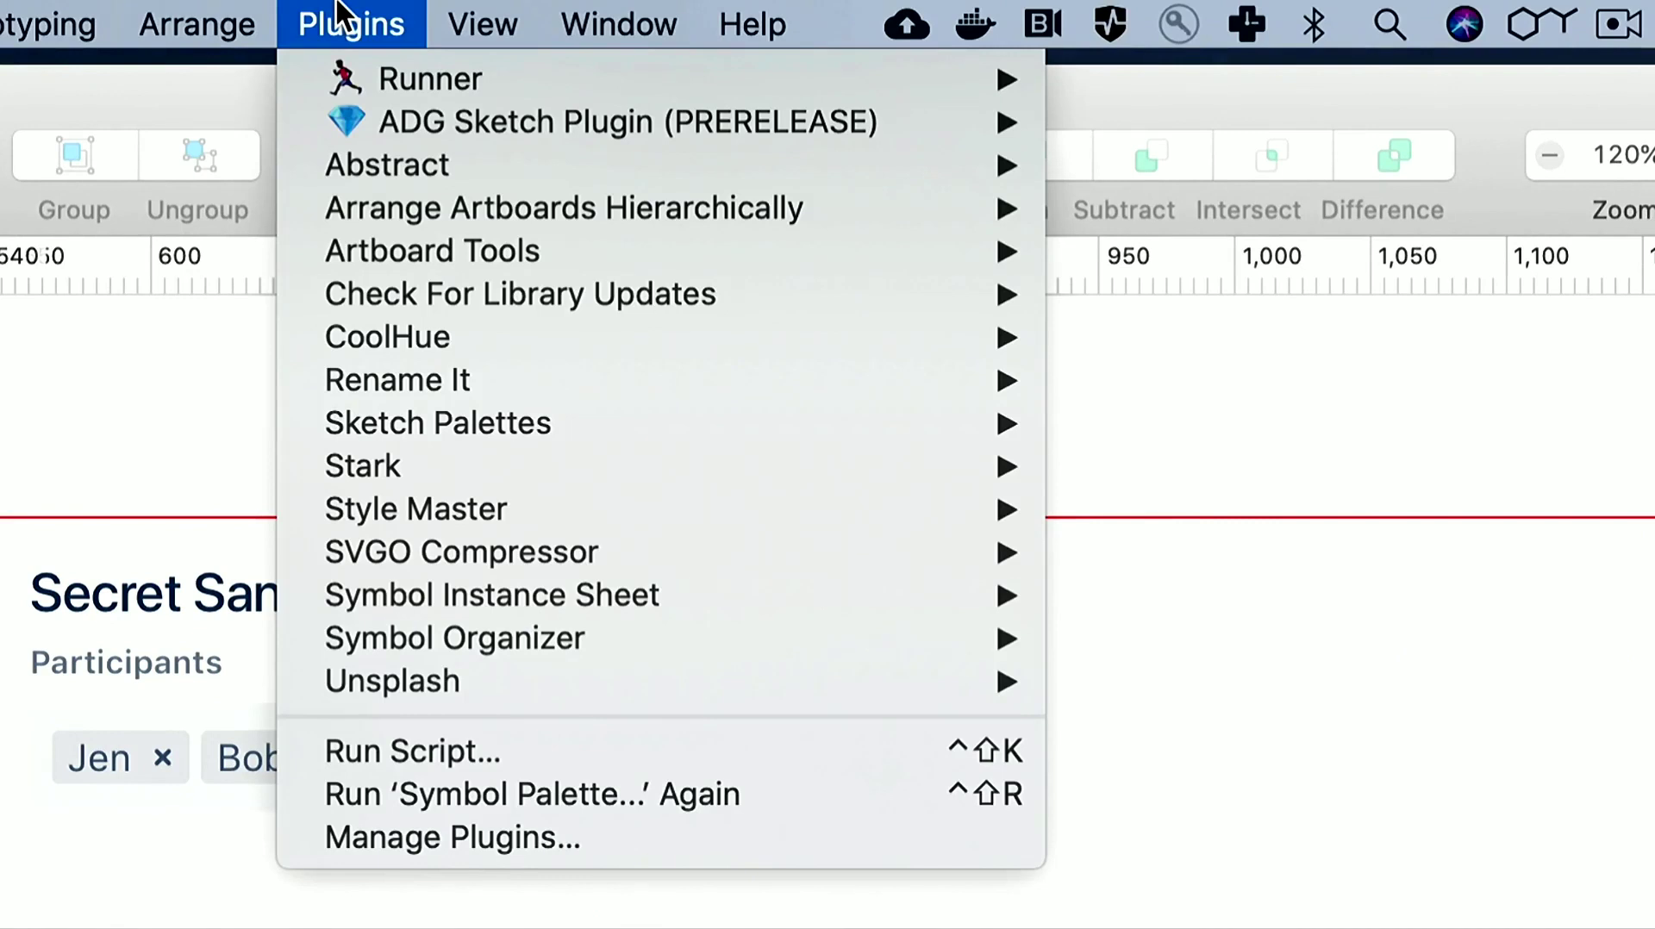
mouse_move(298, 125)
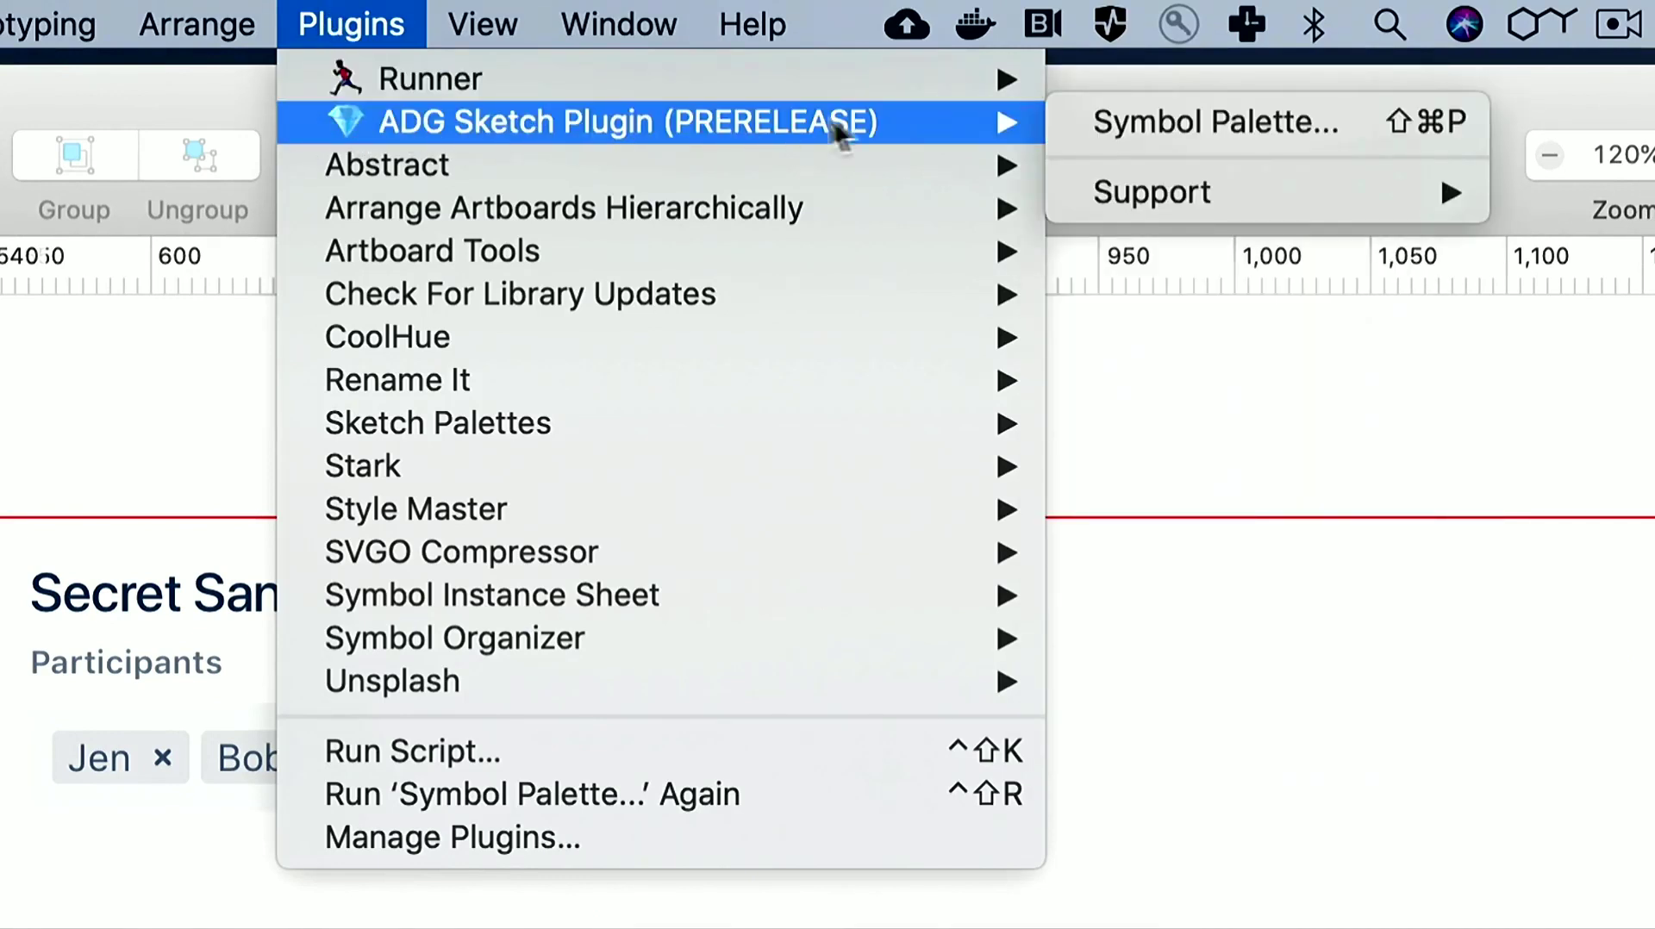
left_click(1078, 121)
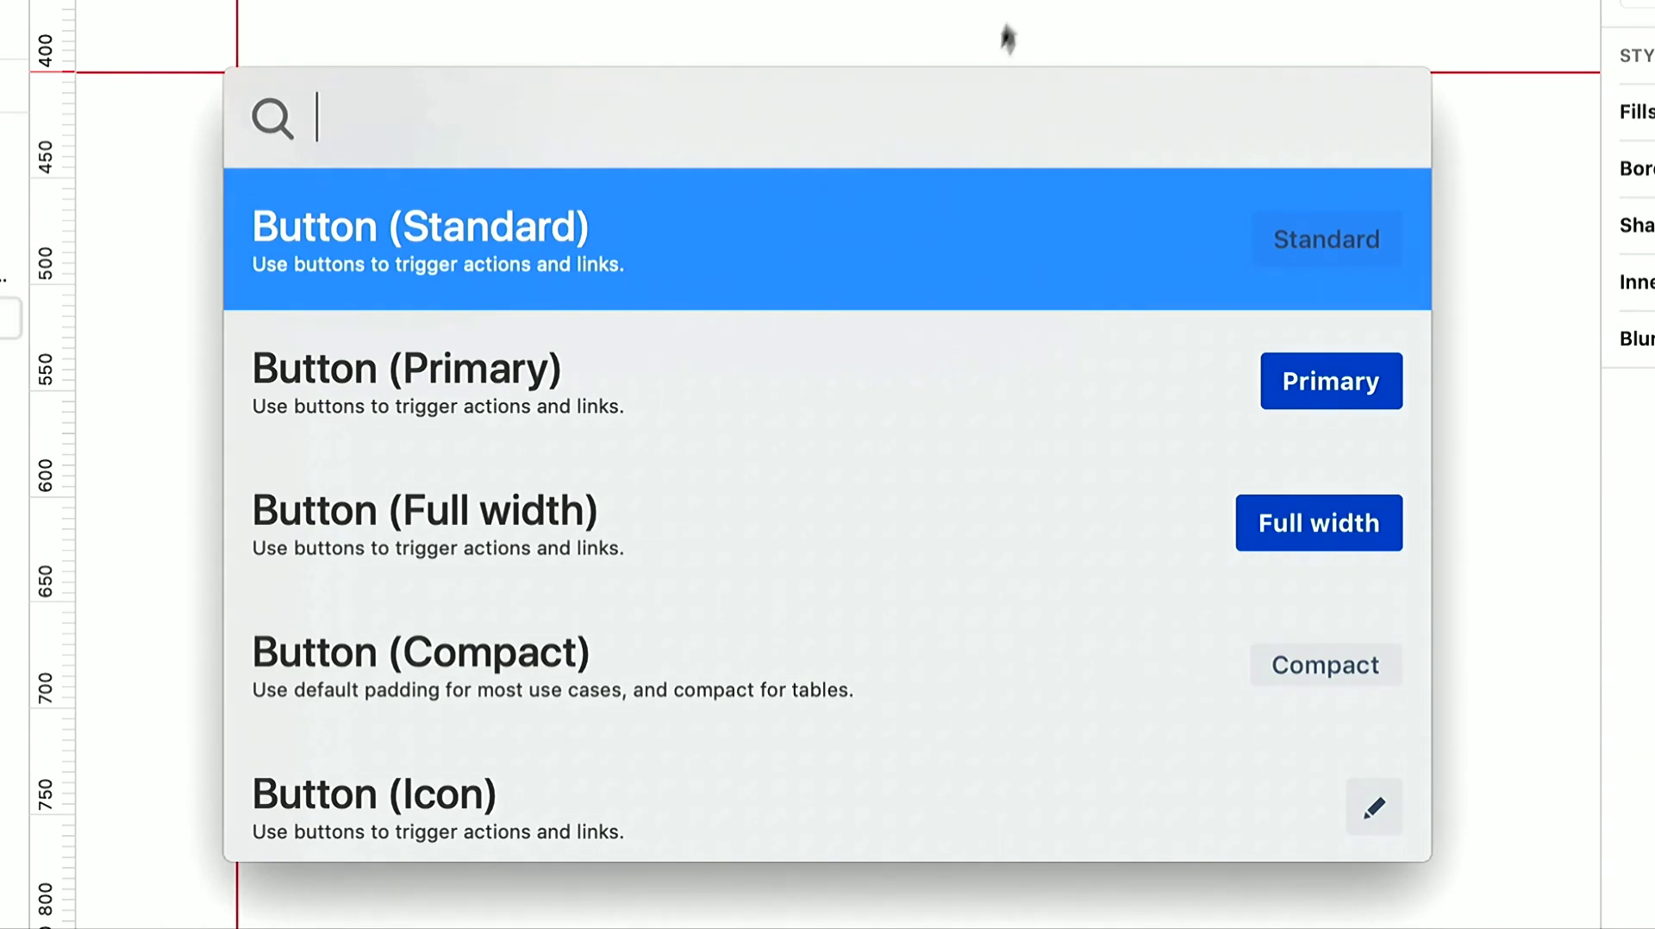
scroll(893, 306, "down", 1)
scroll(892, 306, "down", 20)
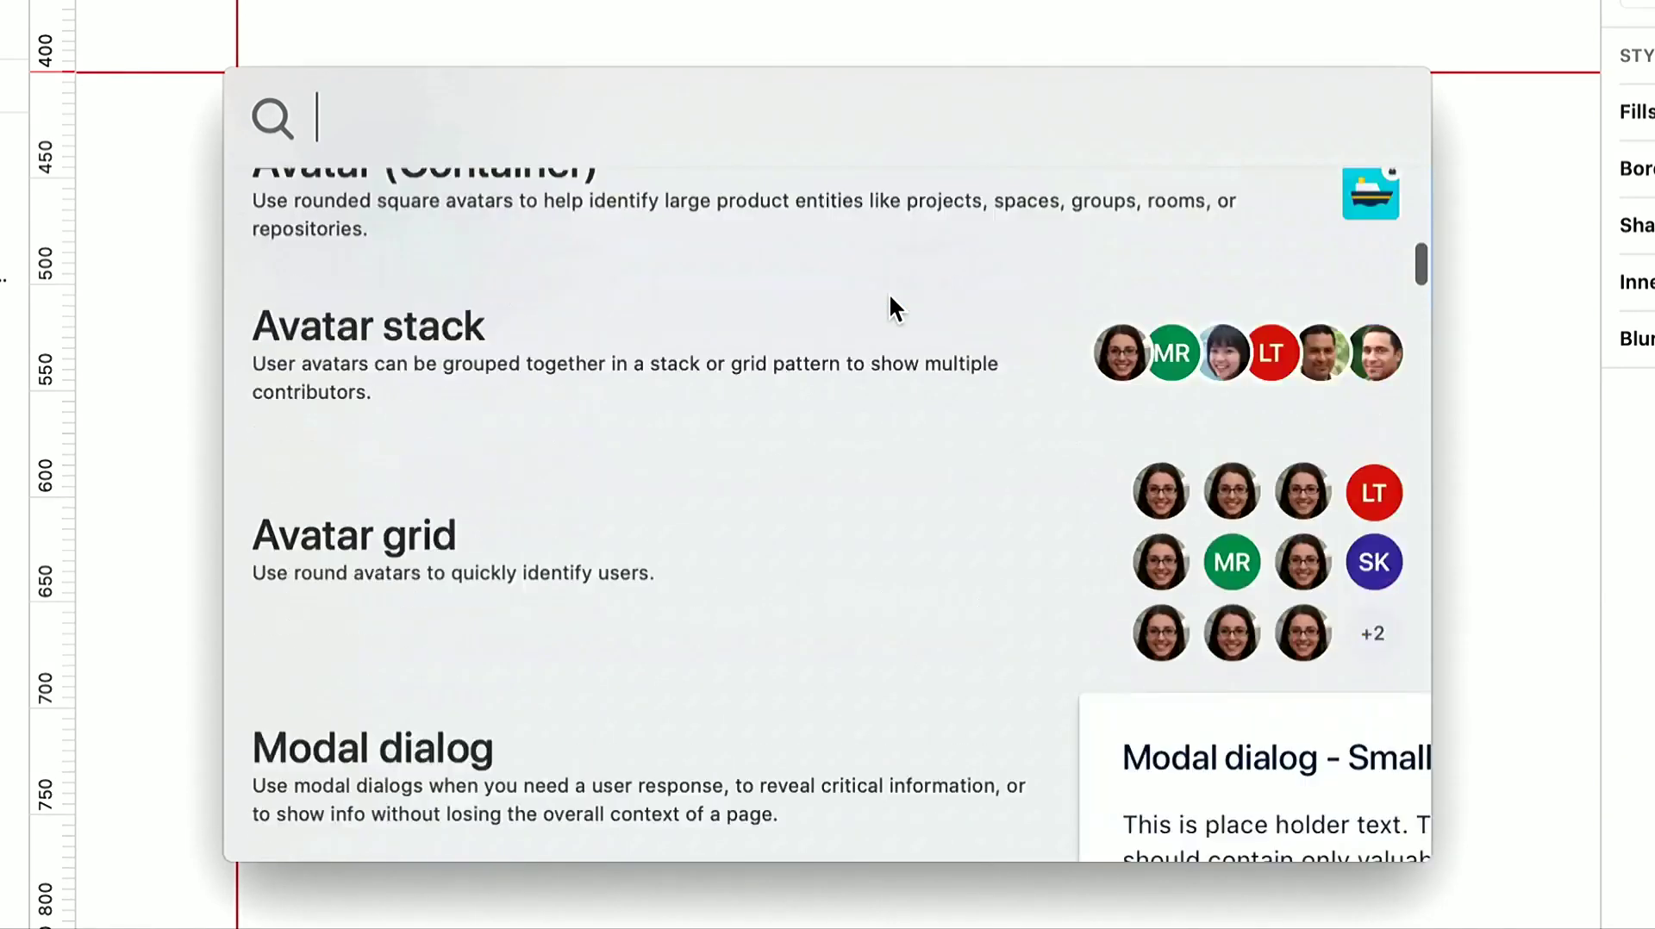
scroll(890, 297, "down", 15)
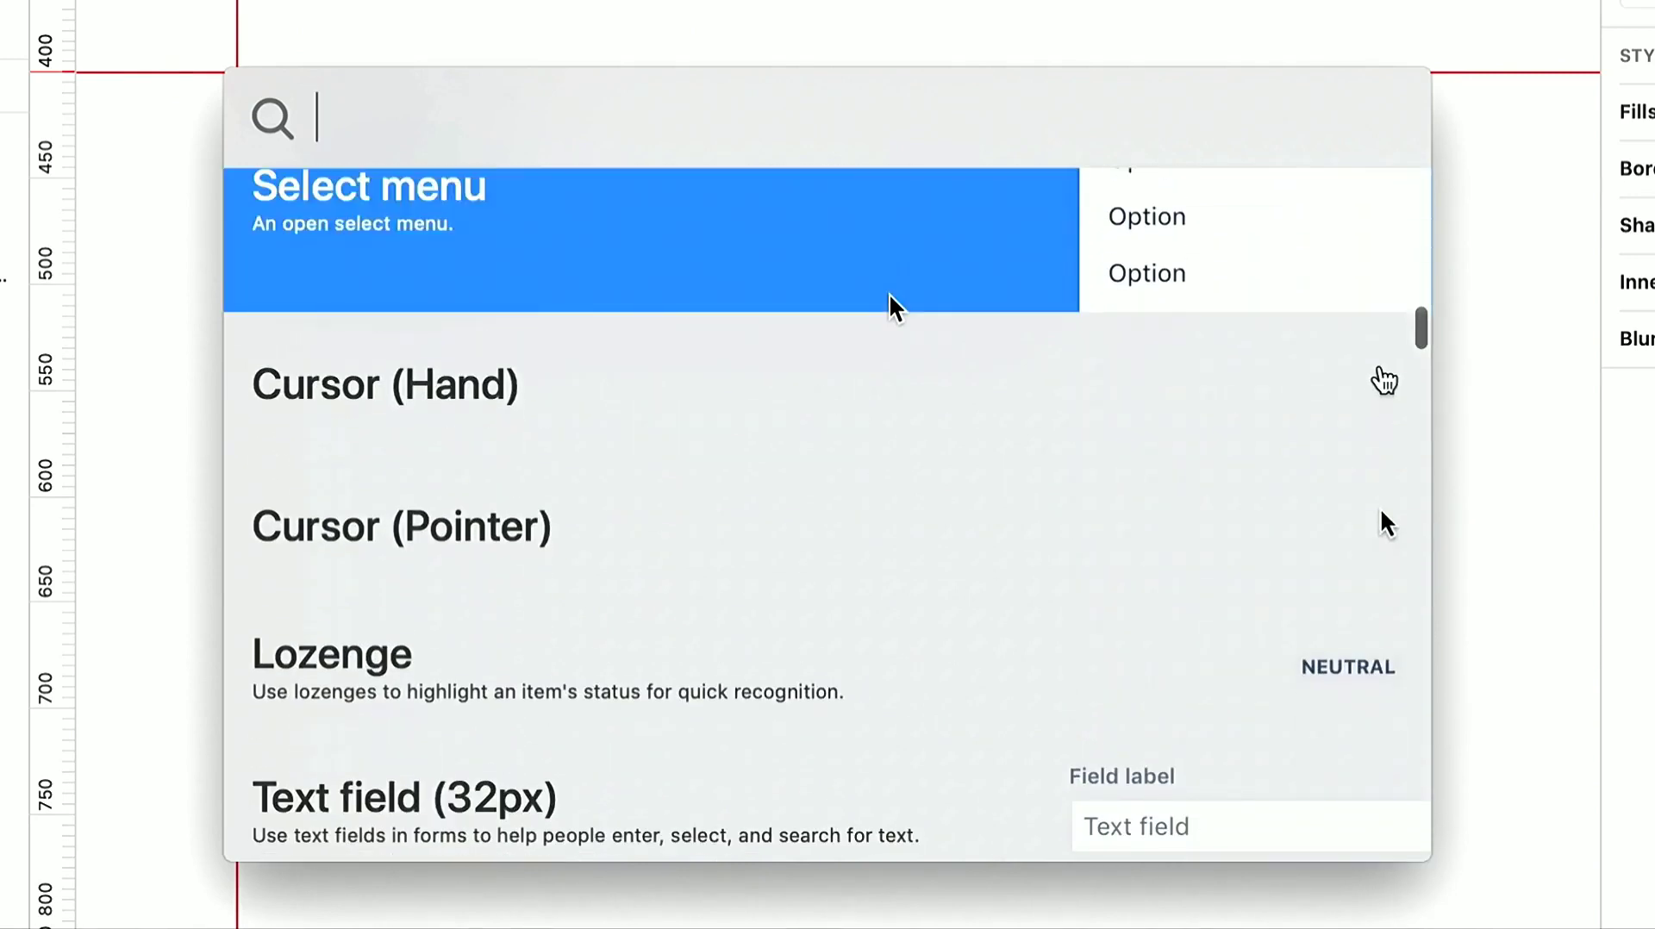
scroll(891, 298, "down", 15)
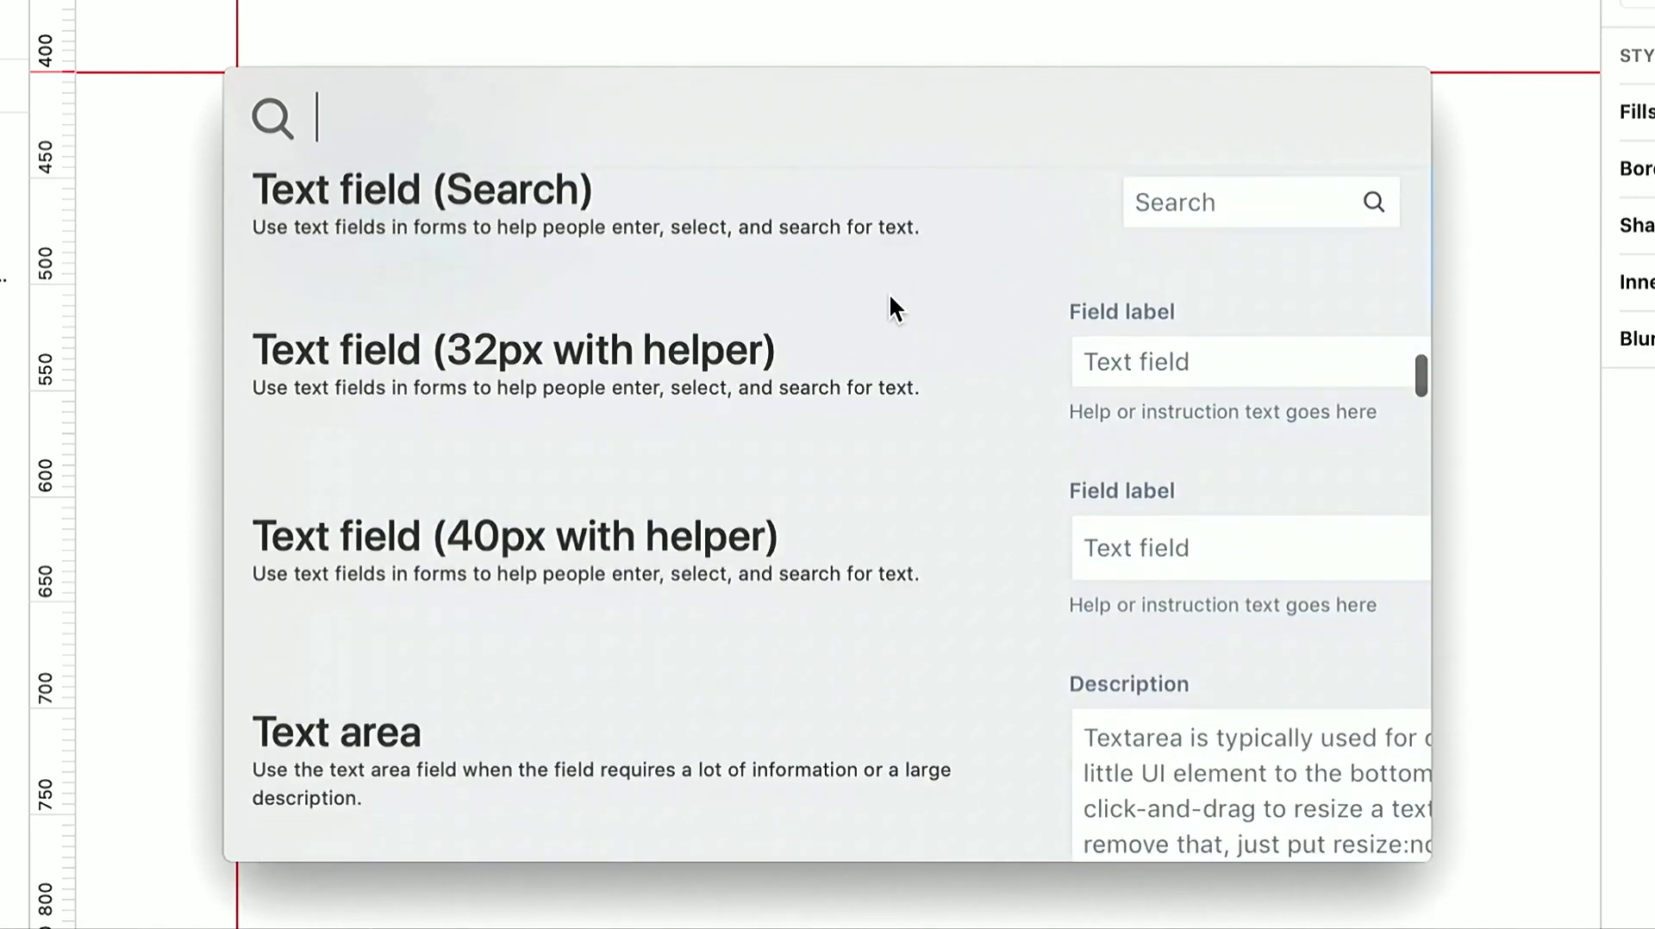
scroll(888, 293, "down", 3)
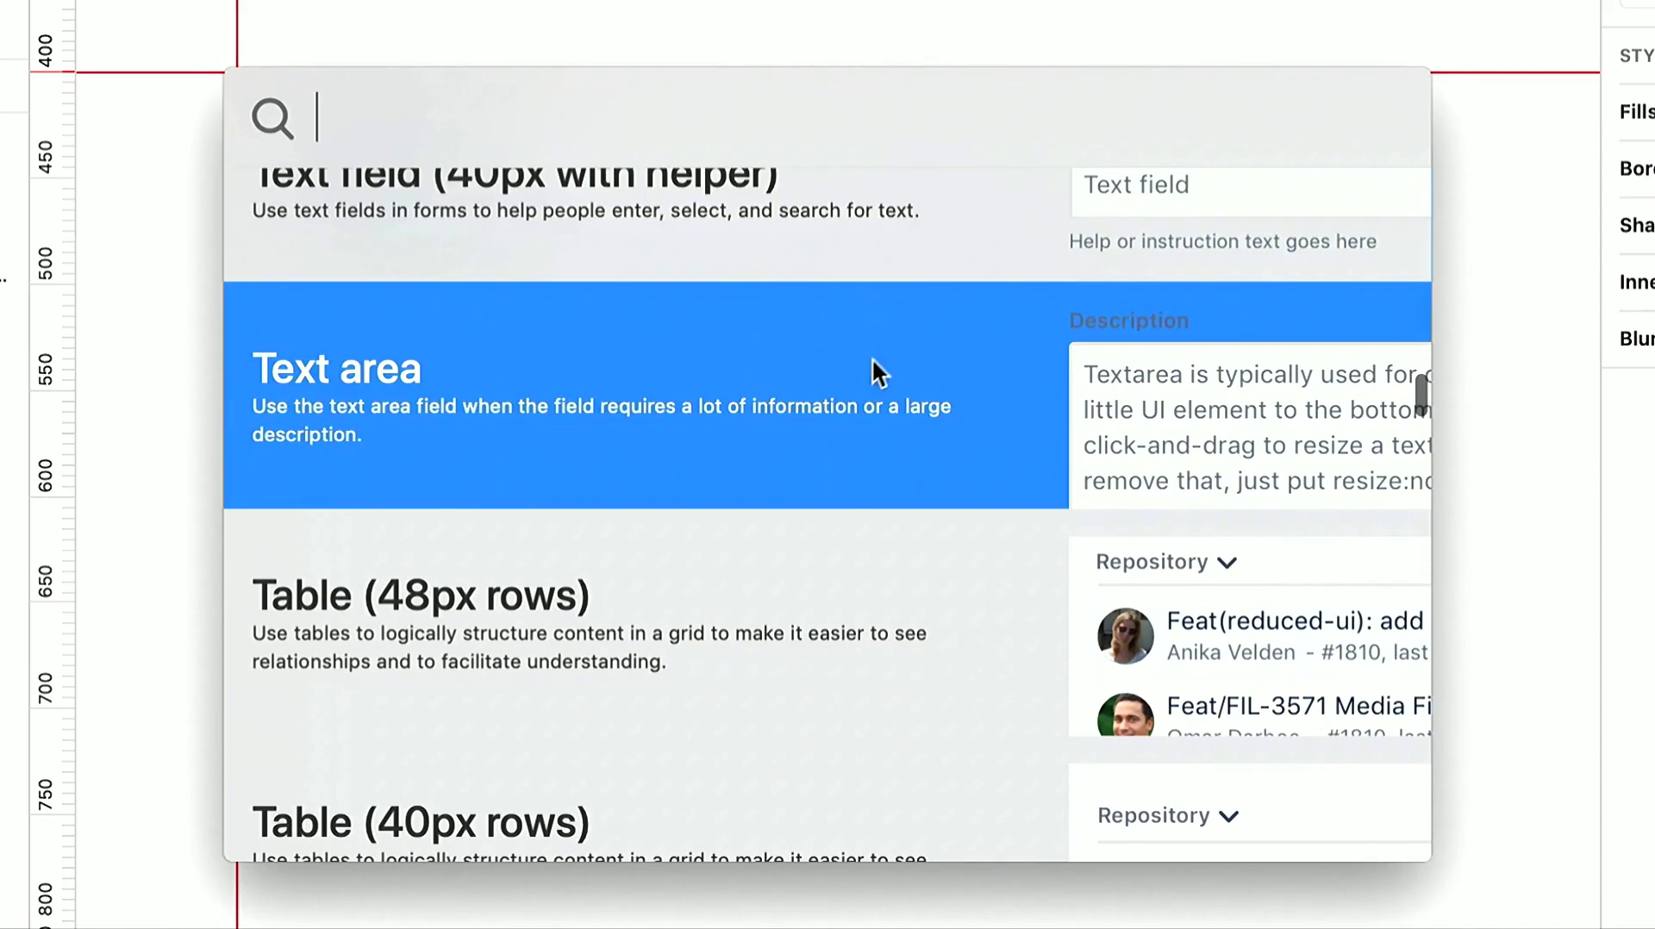
left_click(877, 346)
left_click_drag(878, 348, 782, 520)
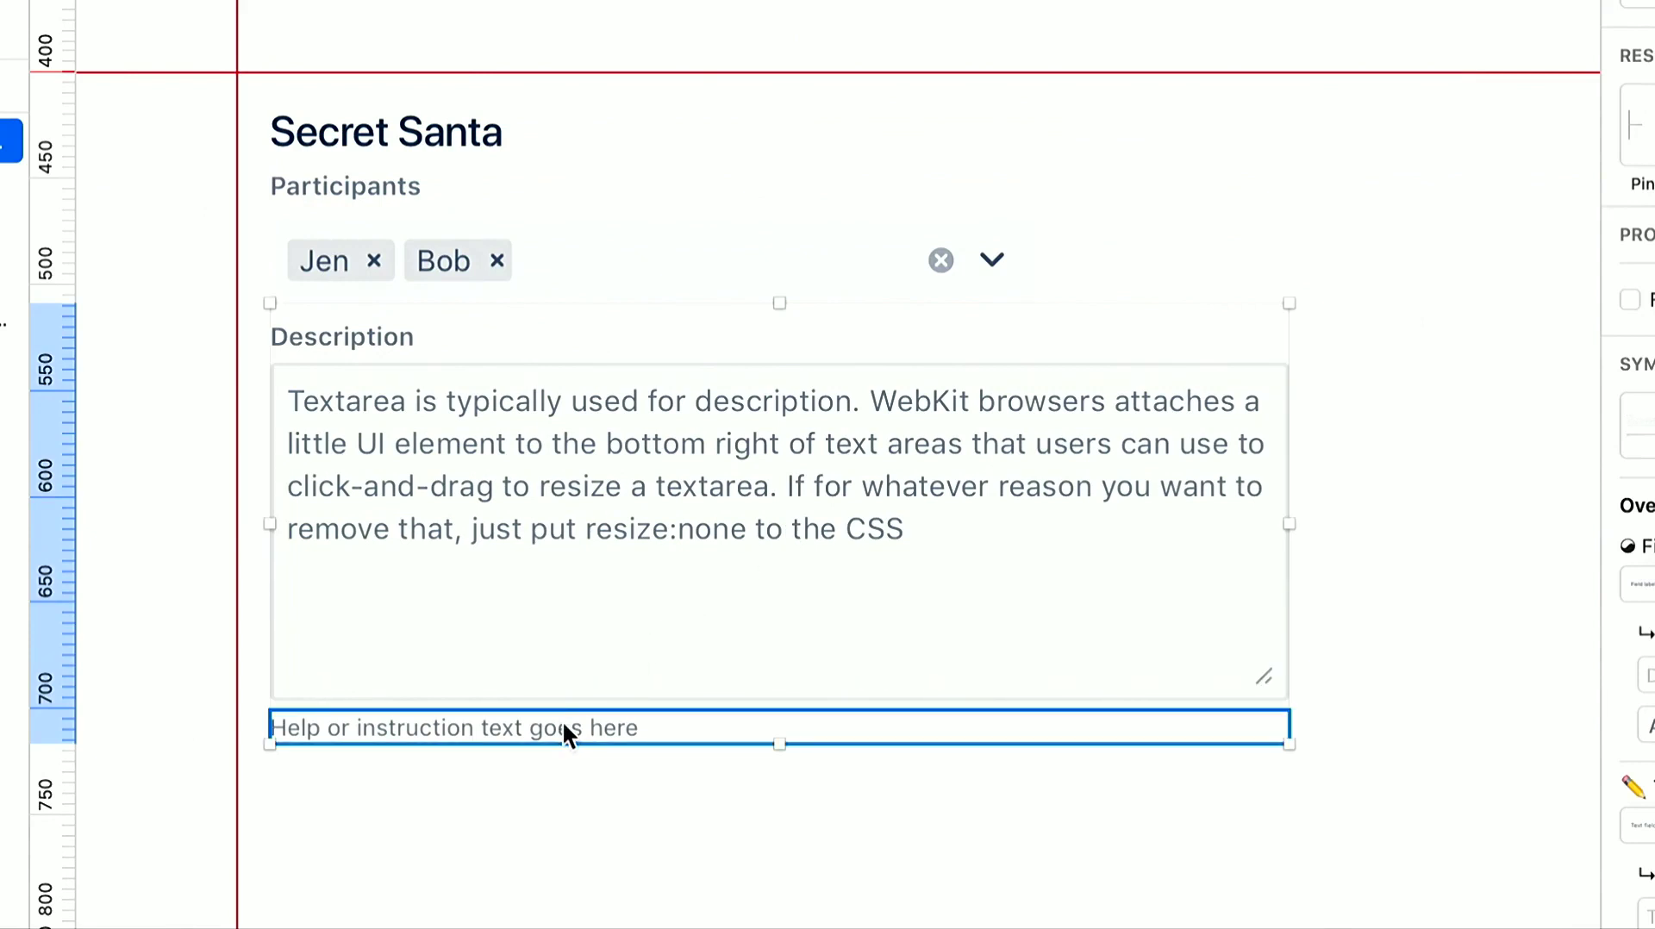
Override the text area's label with "Message to participants", fill in placeholder instructions about the amount of money to spend, and clear its help text
double_click(365, 330)
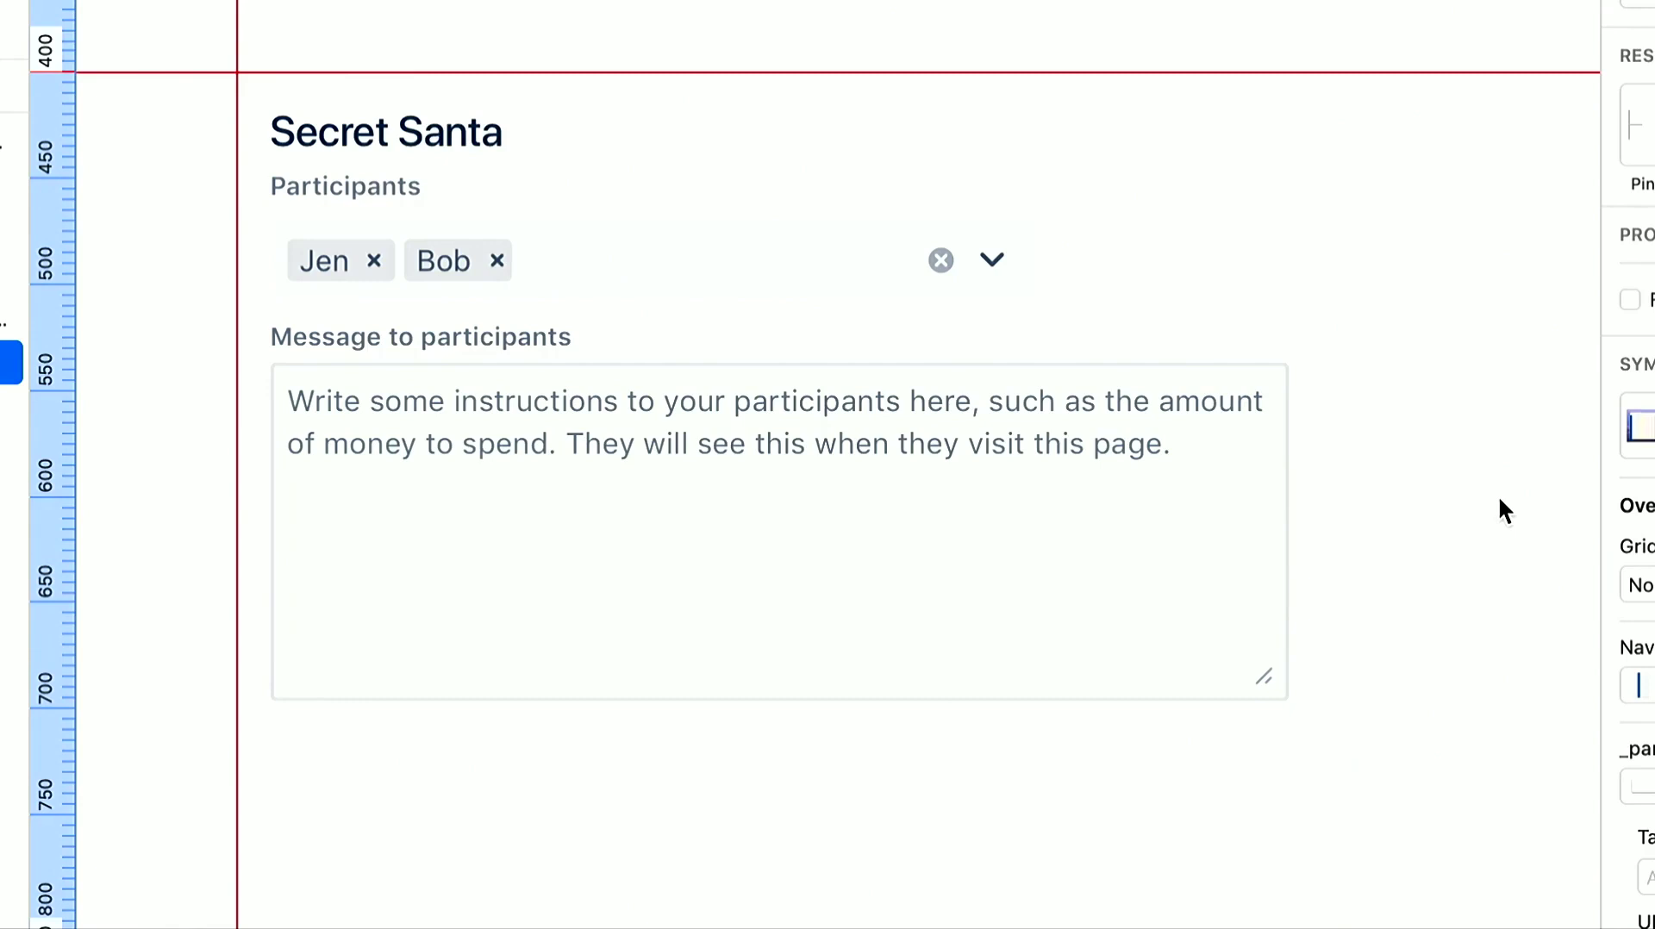
Insert the Button (Primary) symbol from the Symbol Palette below the message text area, aligned with its right edge
key("super+shift+p")
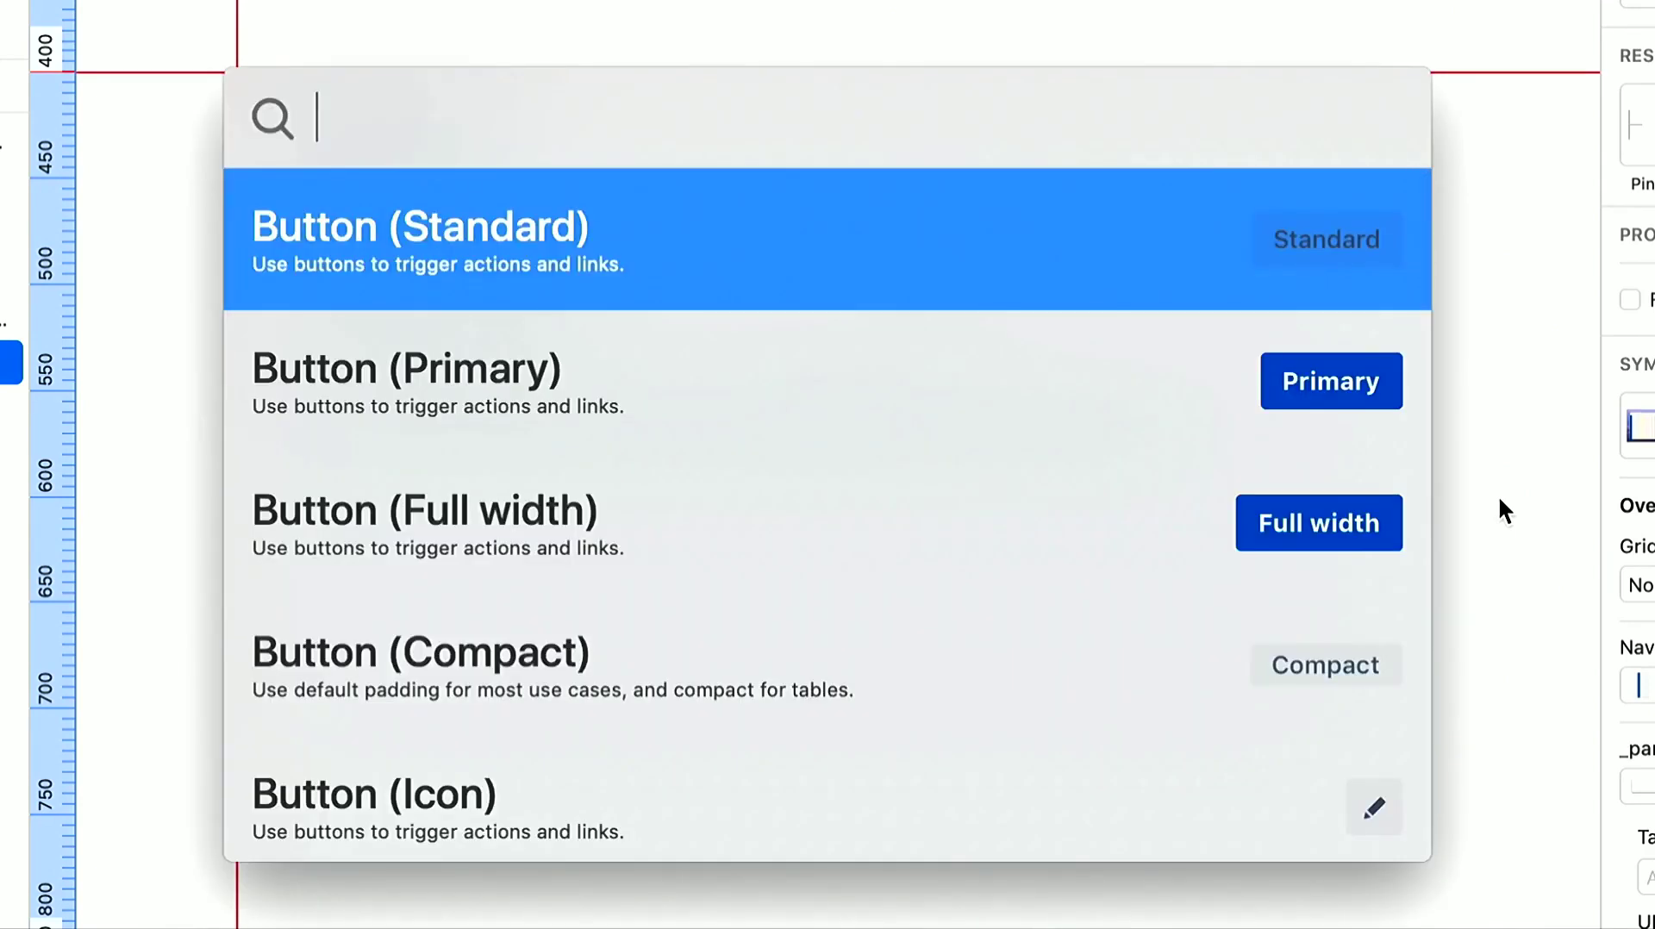
type("primary")
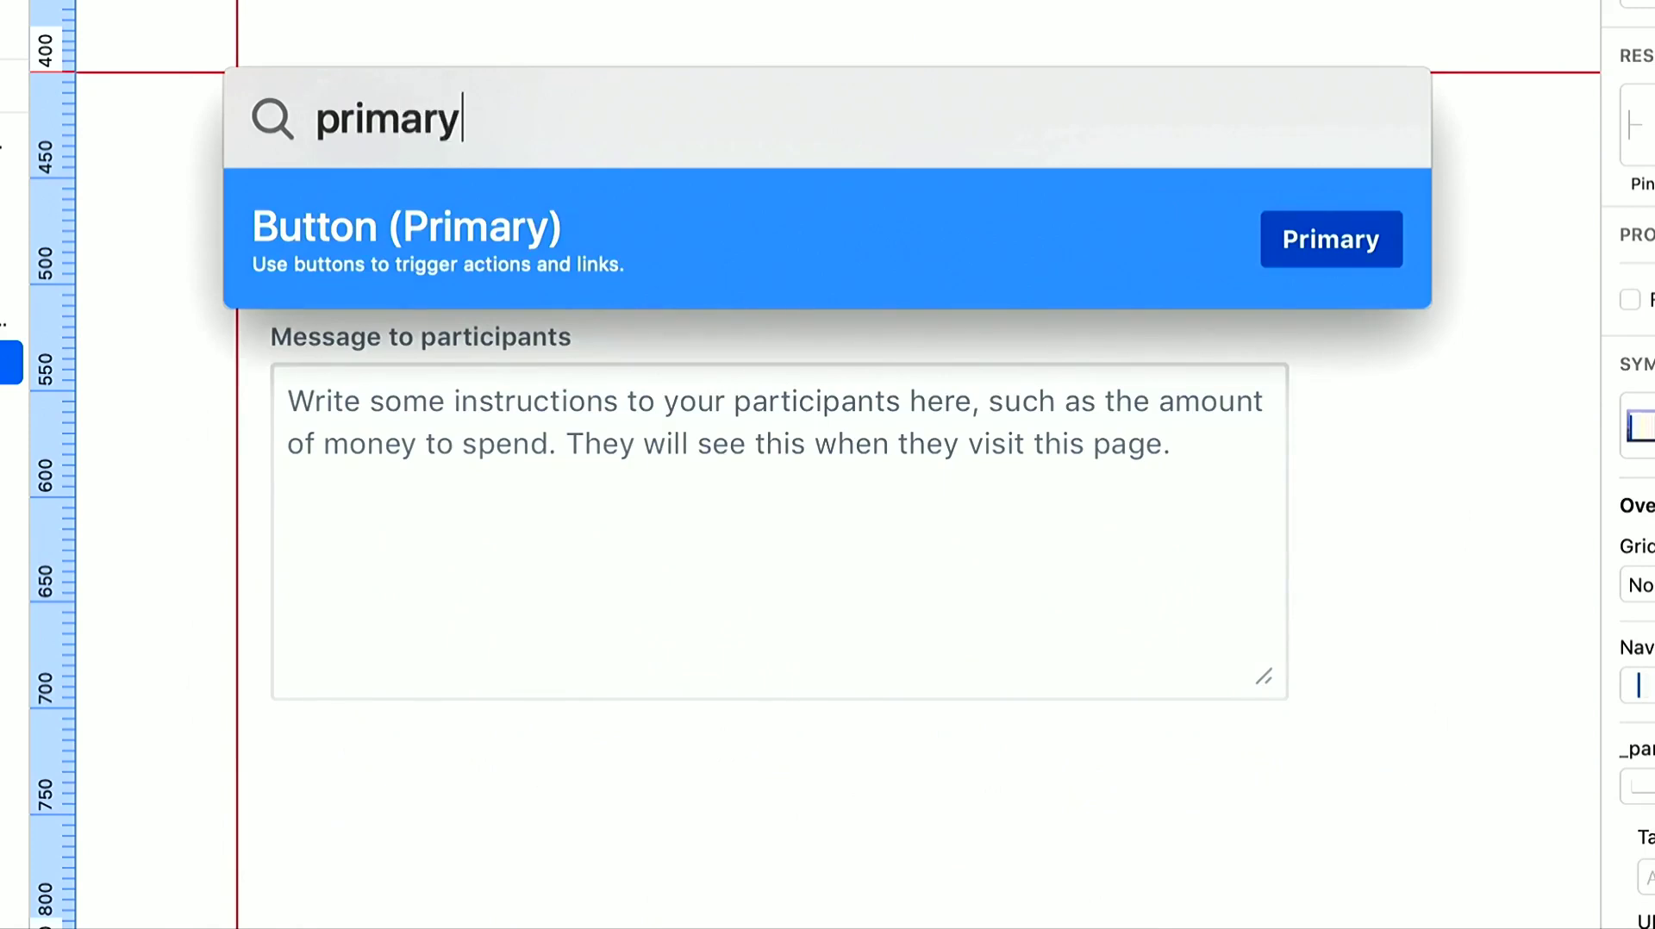
key("Return")
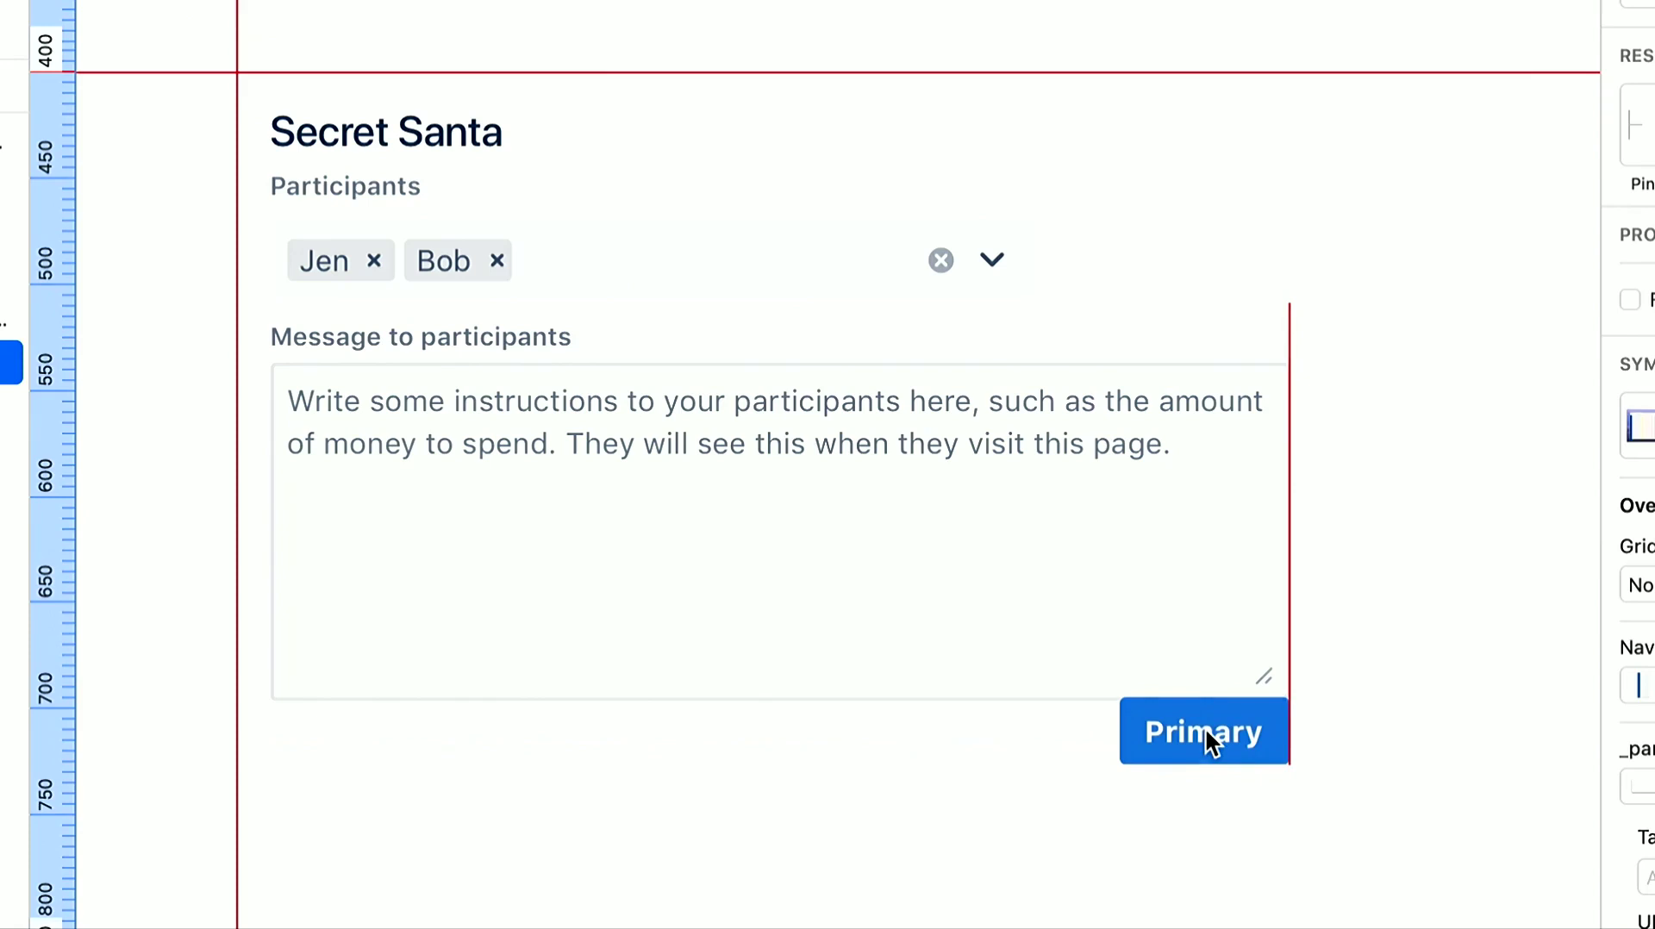
left_click(1205, 732)
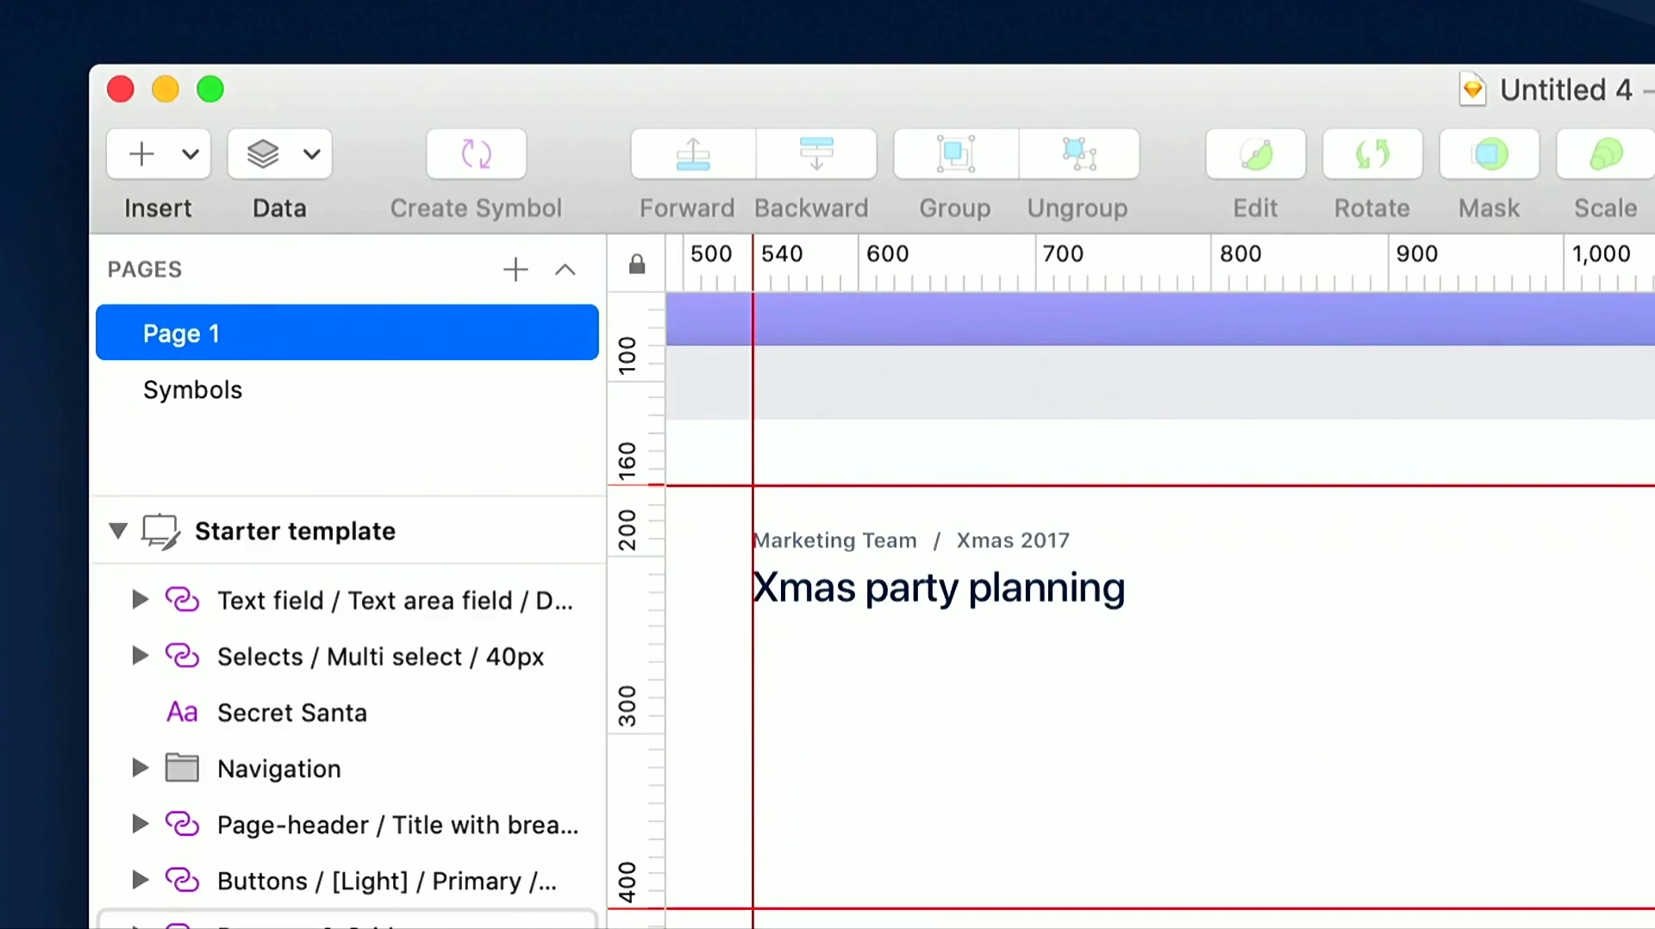
Add the text "It's that time of the year again!" beneath the page title, aligned with its left edge
left_click(171, 153)
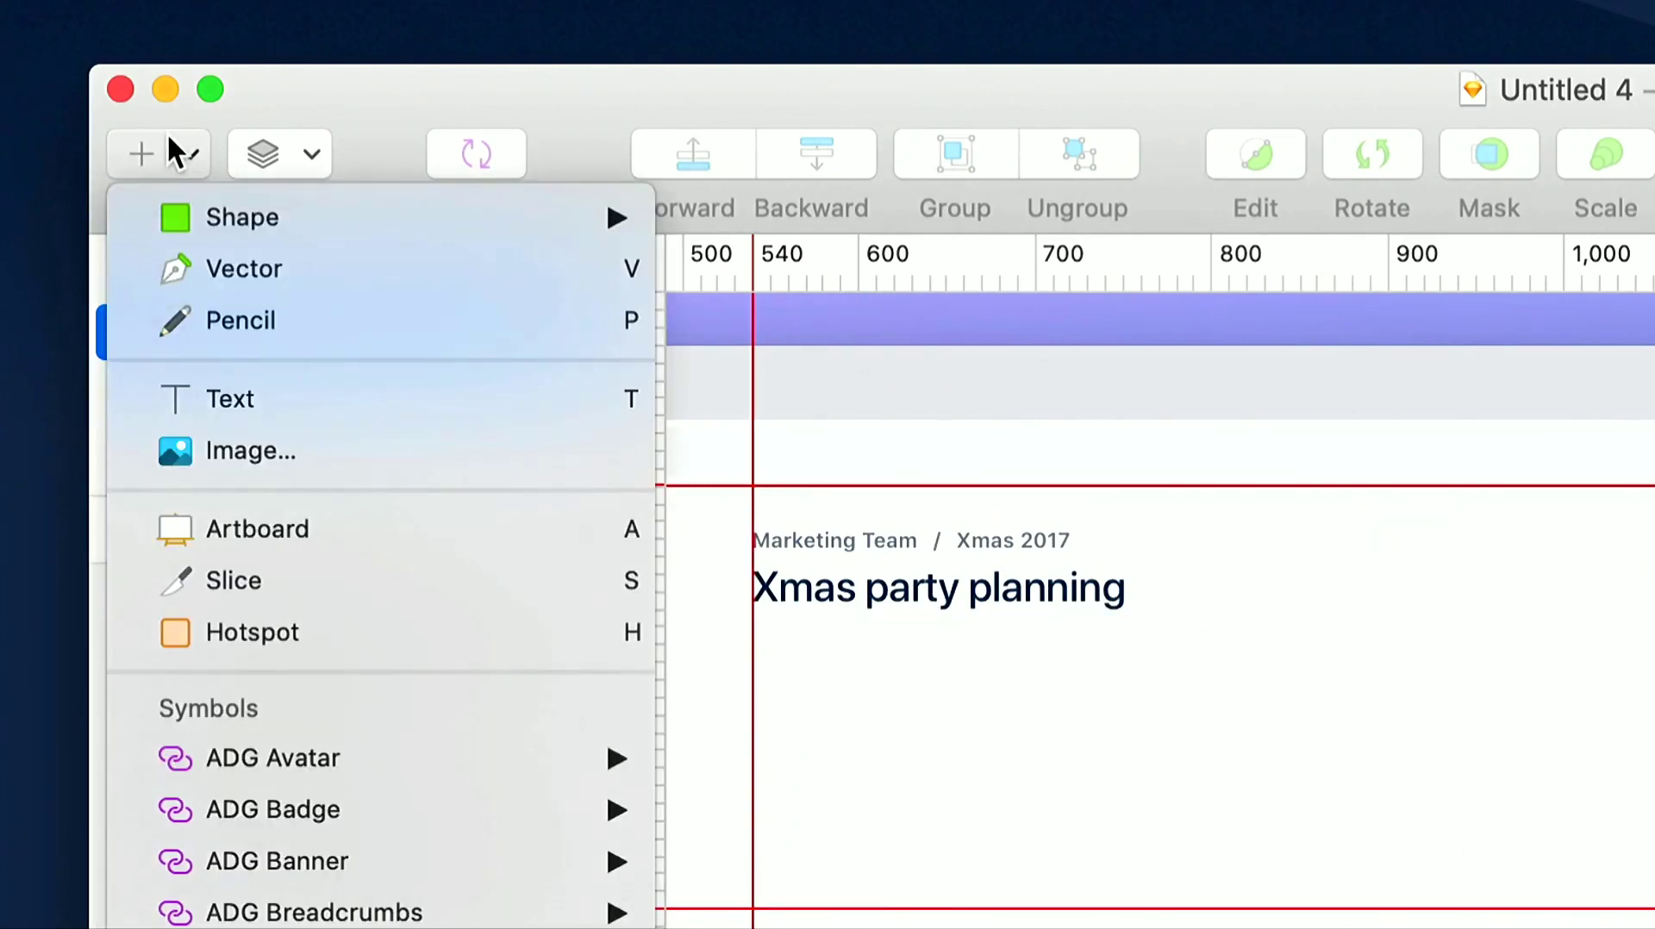
left_click(191, 396)
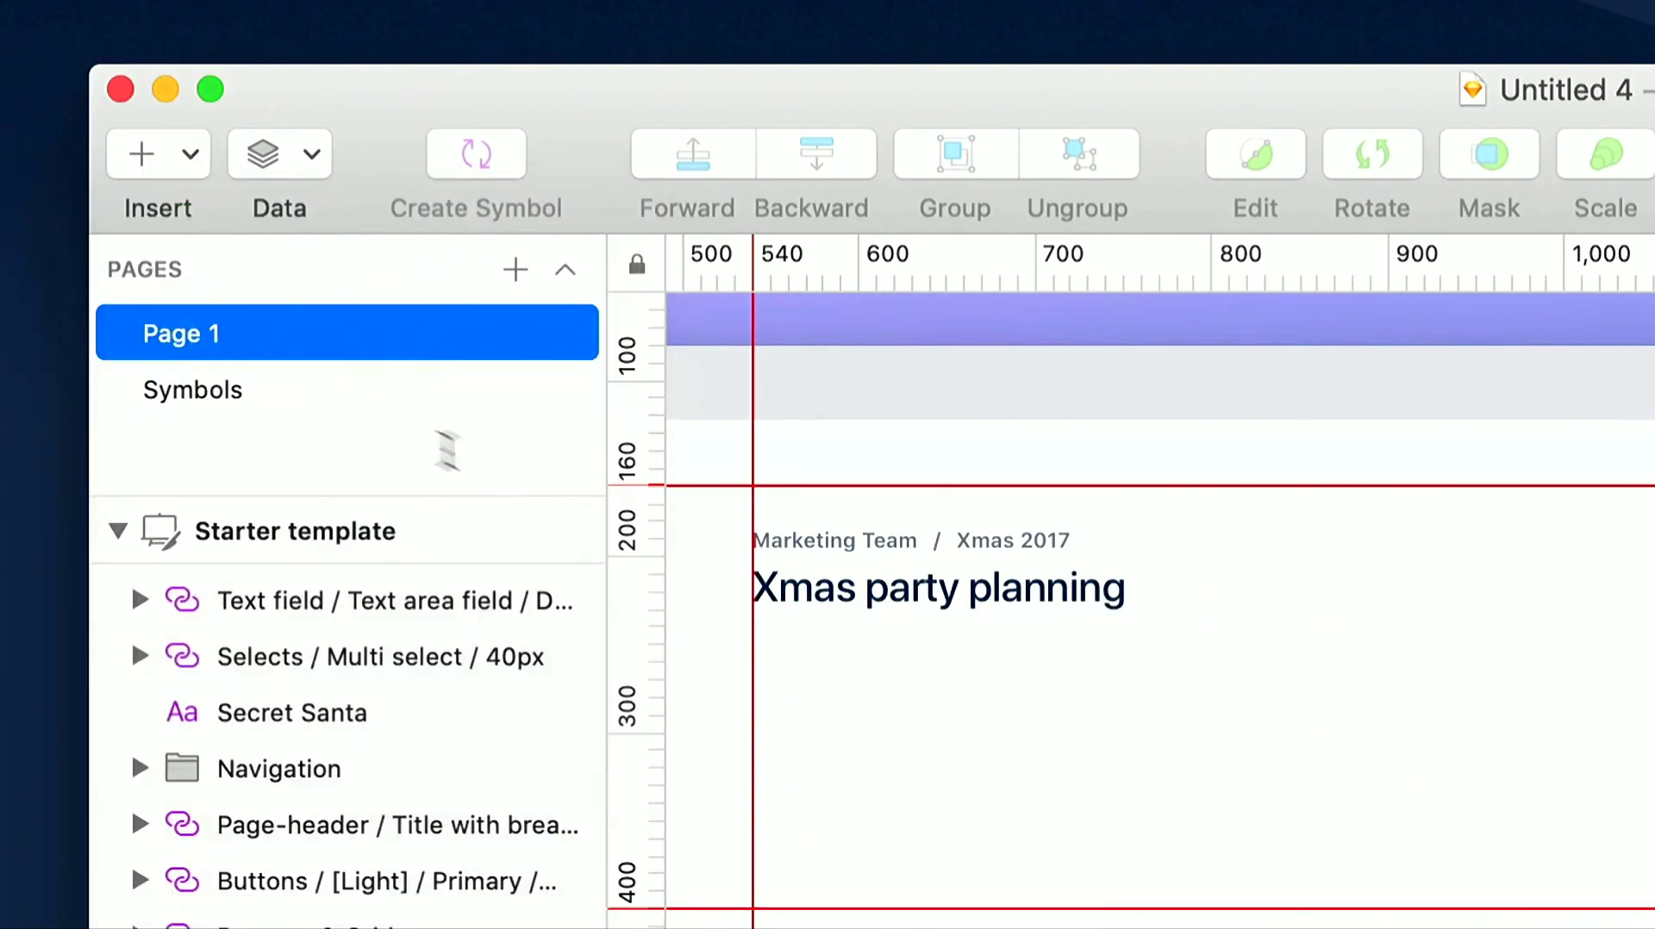
left_click(754, 658)
type("It's that ti")
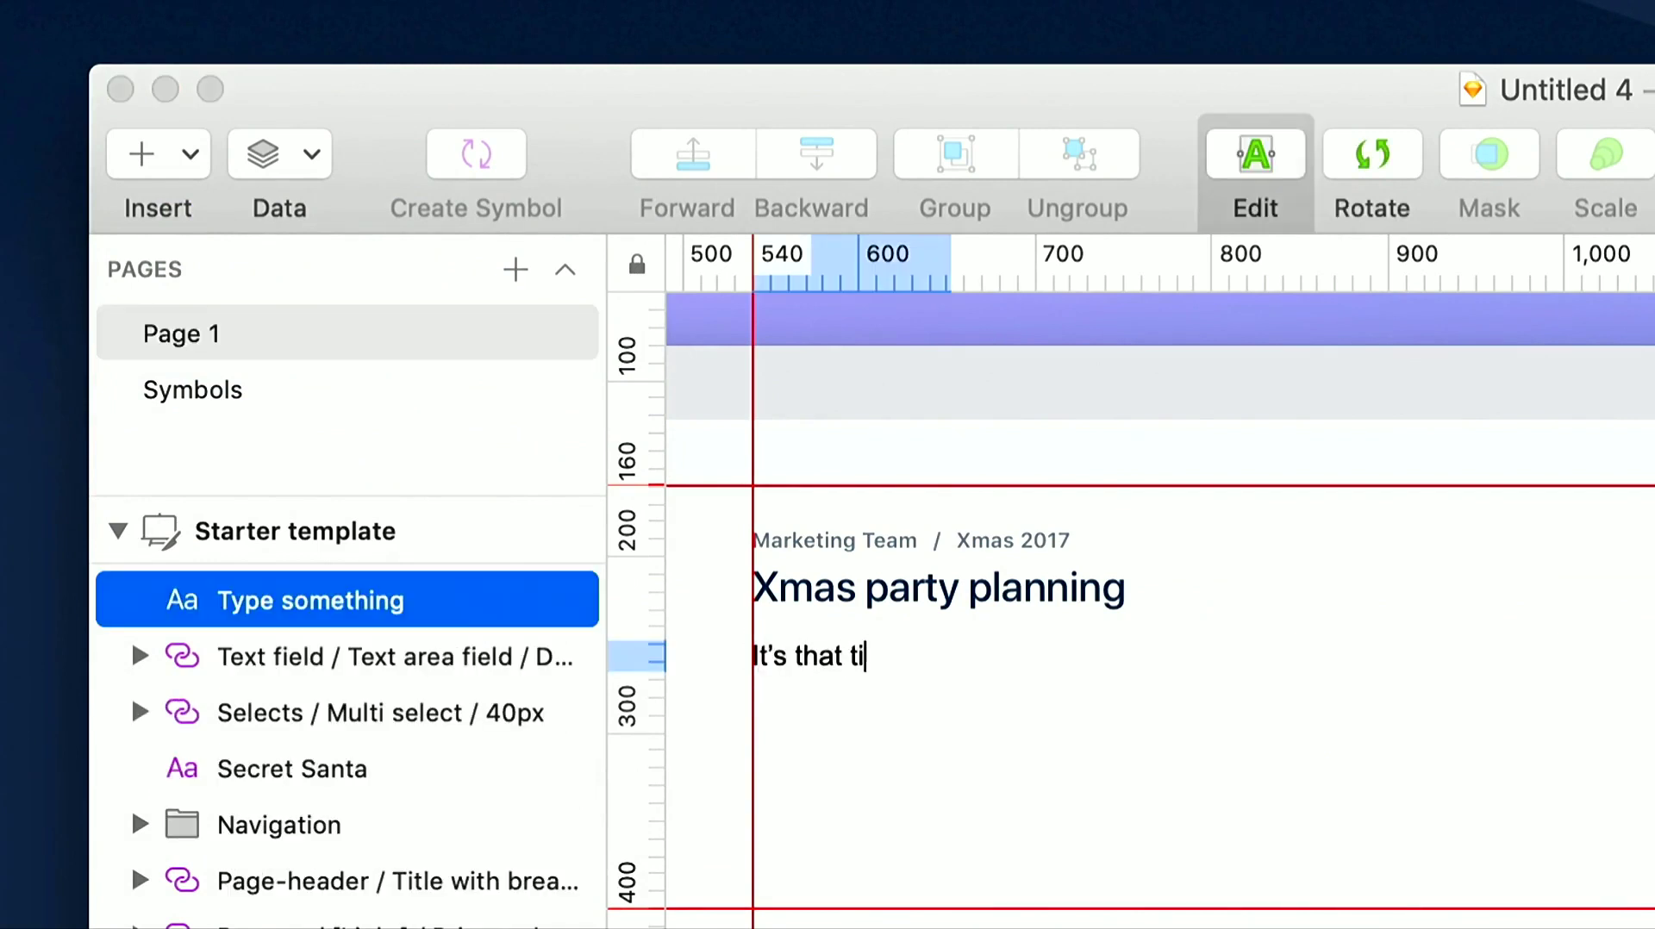
type("me of the year again!")
key("Escape")
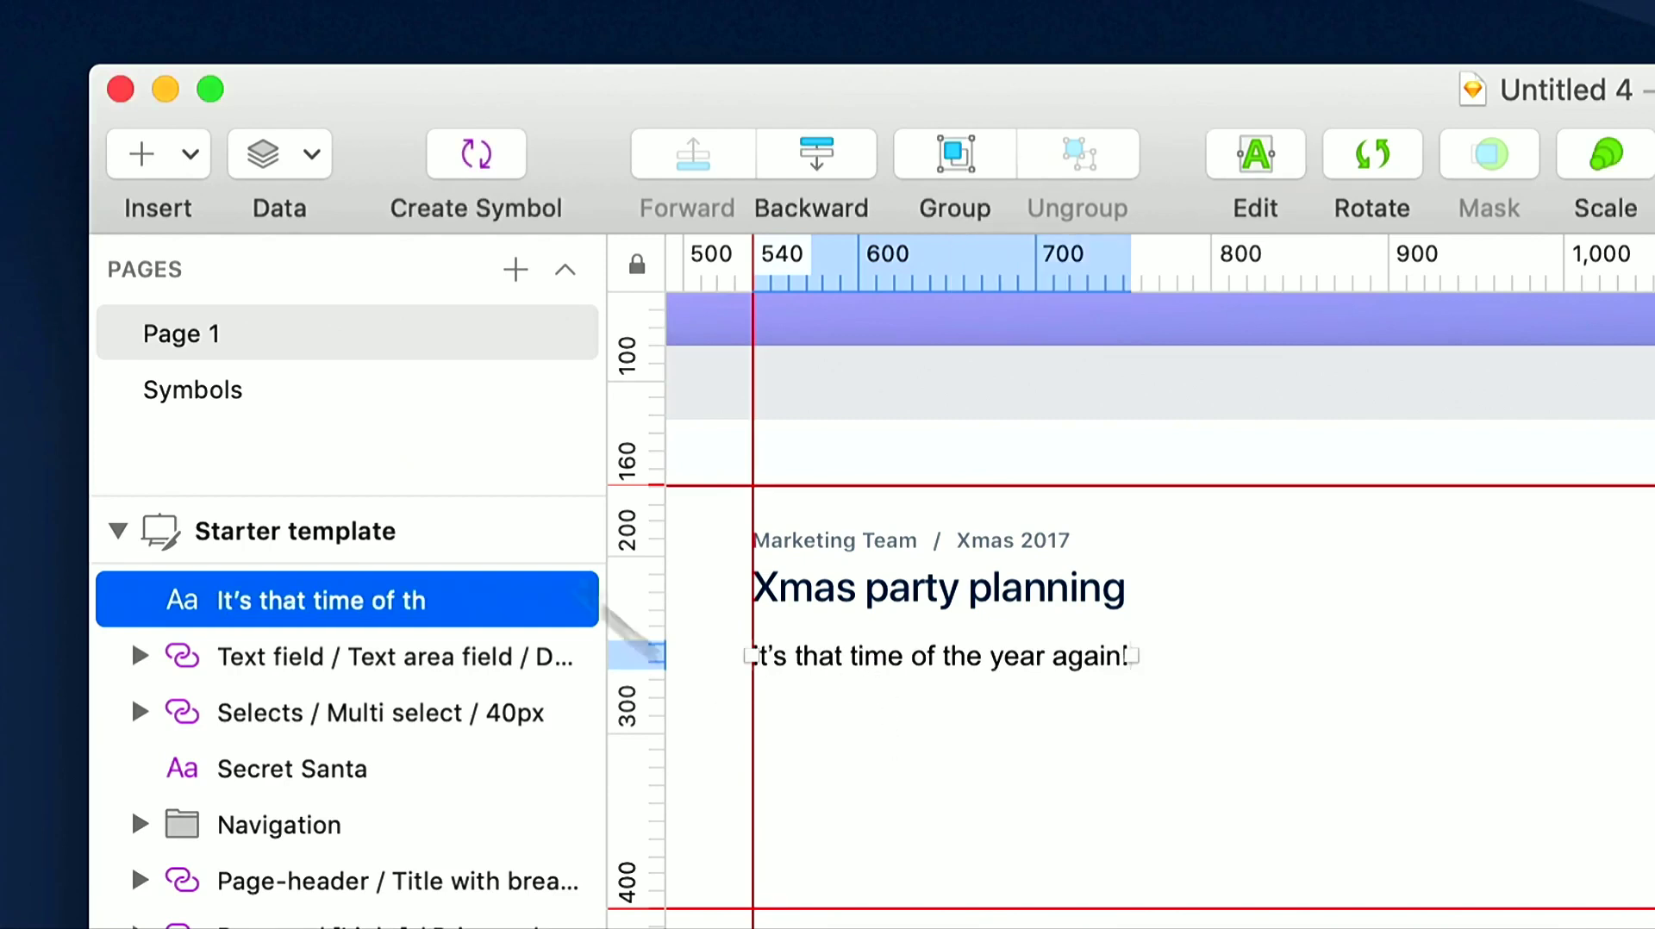
Add text below the greeting: "Yep, somehow, we’ve arrived at Christmas once again — it feels like only yesterday. This year, we’re doing a secret santa."
left_click(163, 155)
left_click(207, 397)
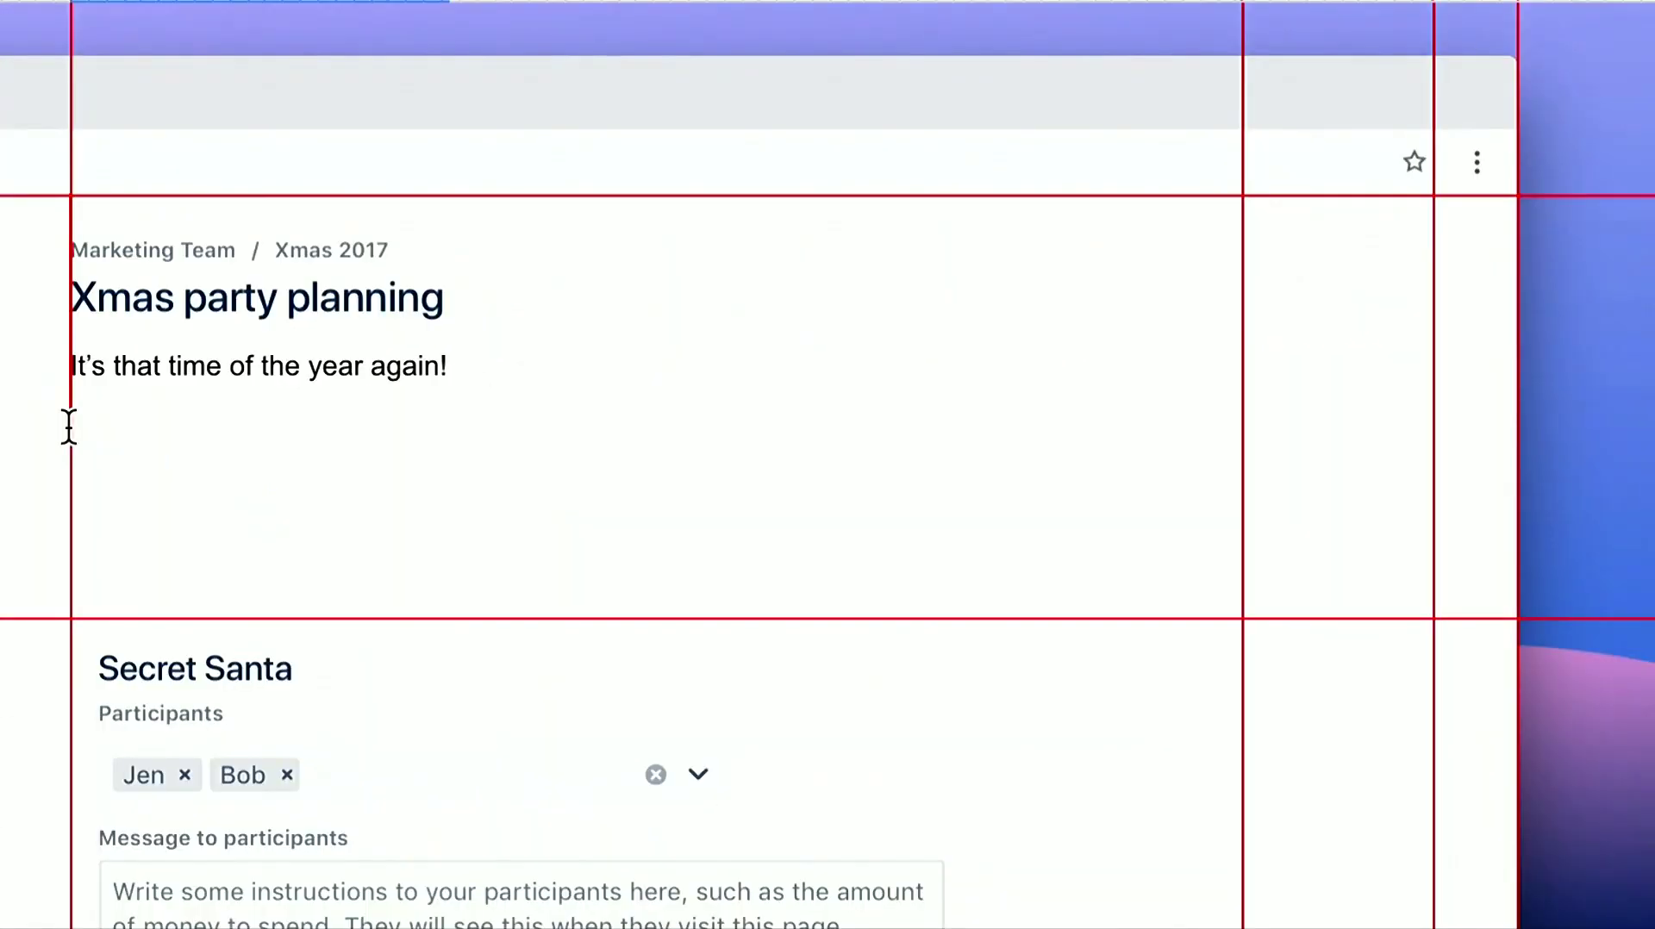
left_click(750, 716)
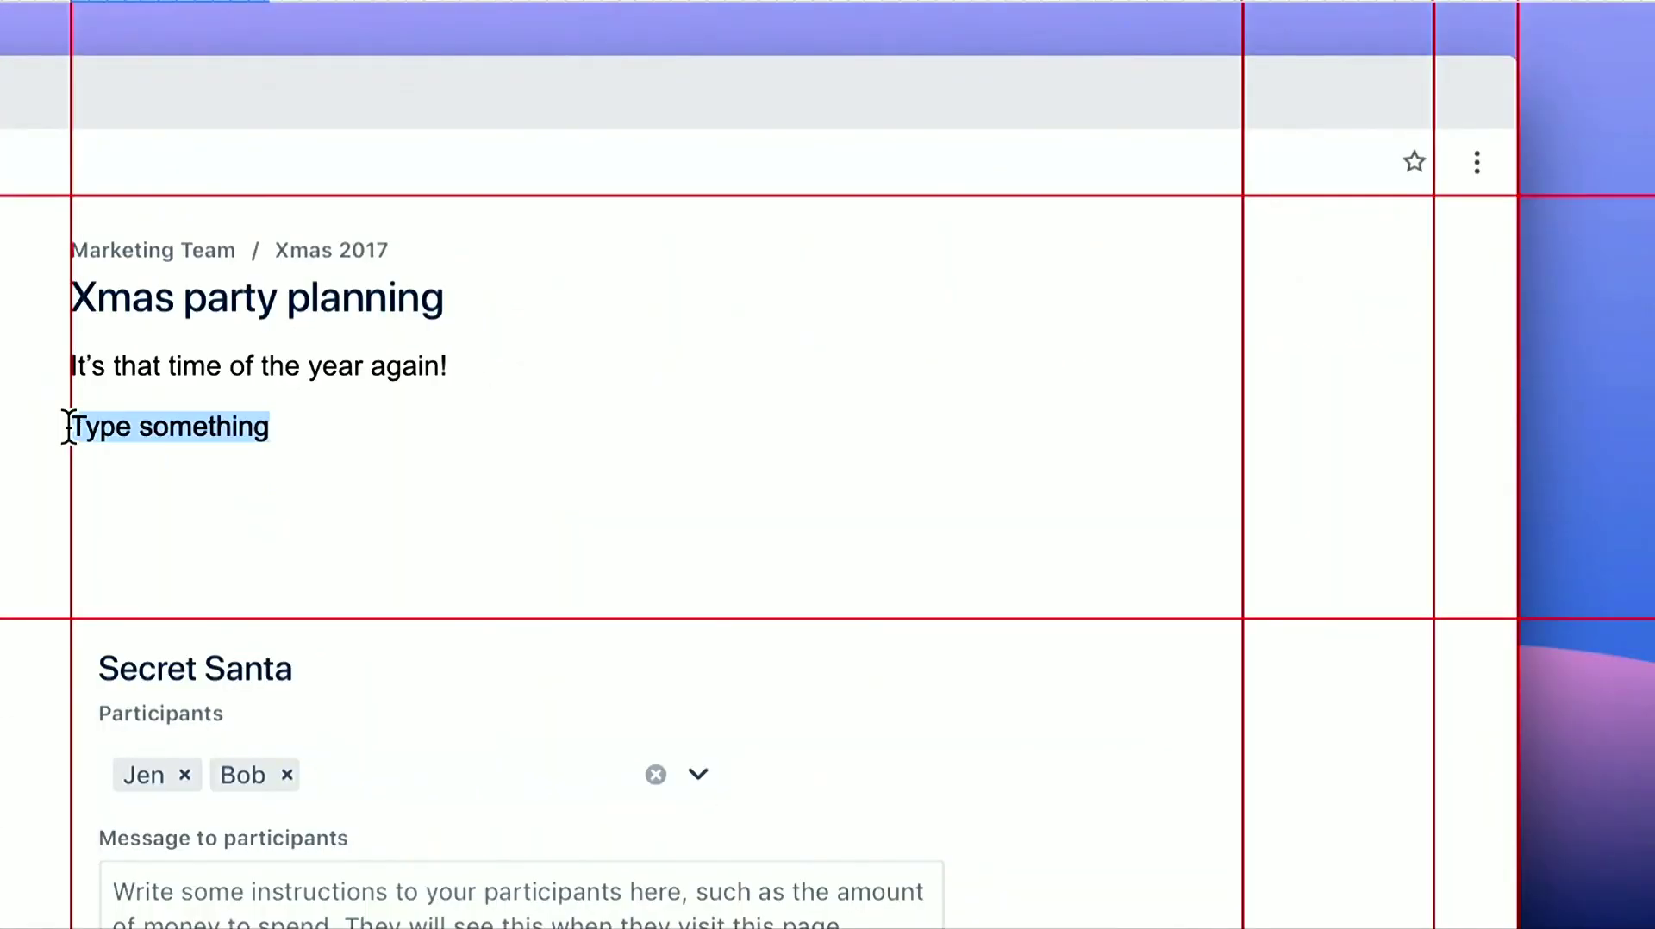
type("Yep, someho")
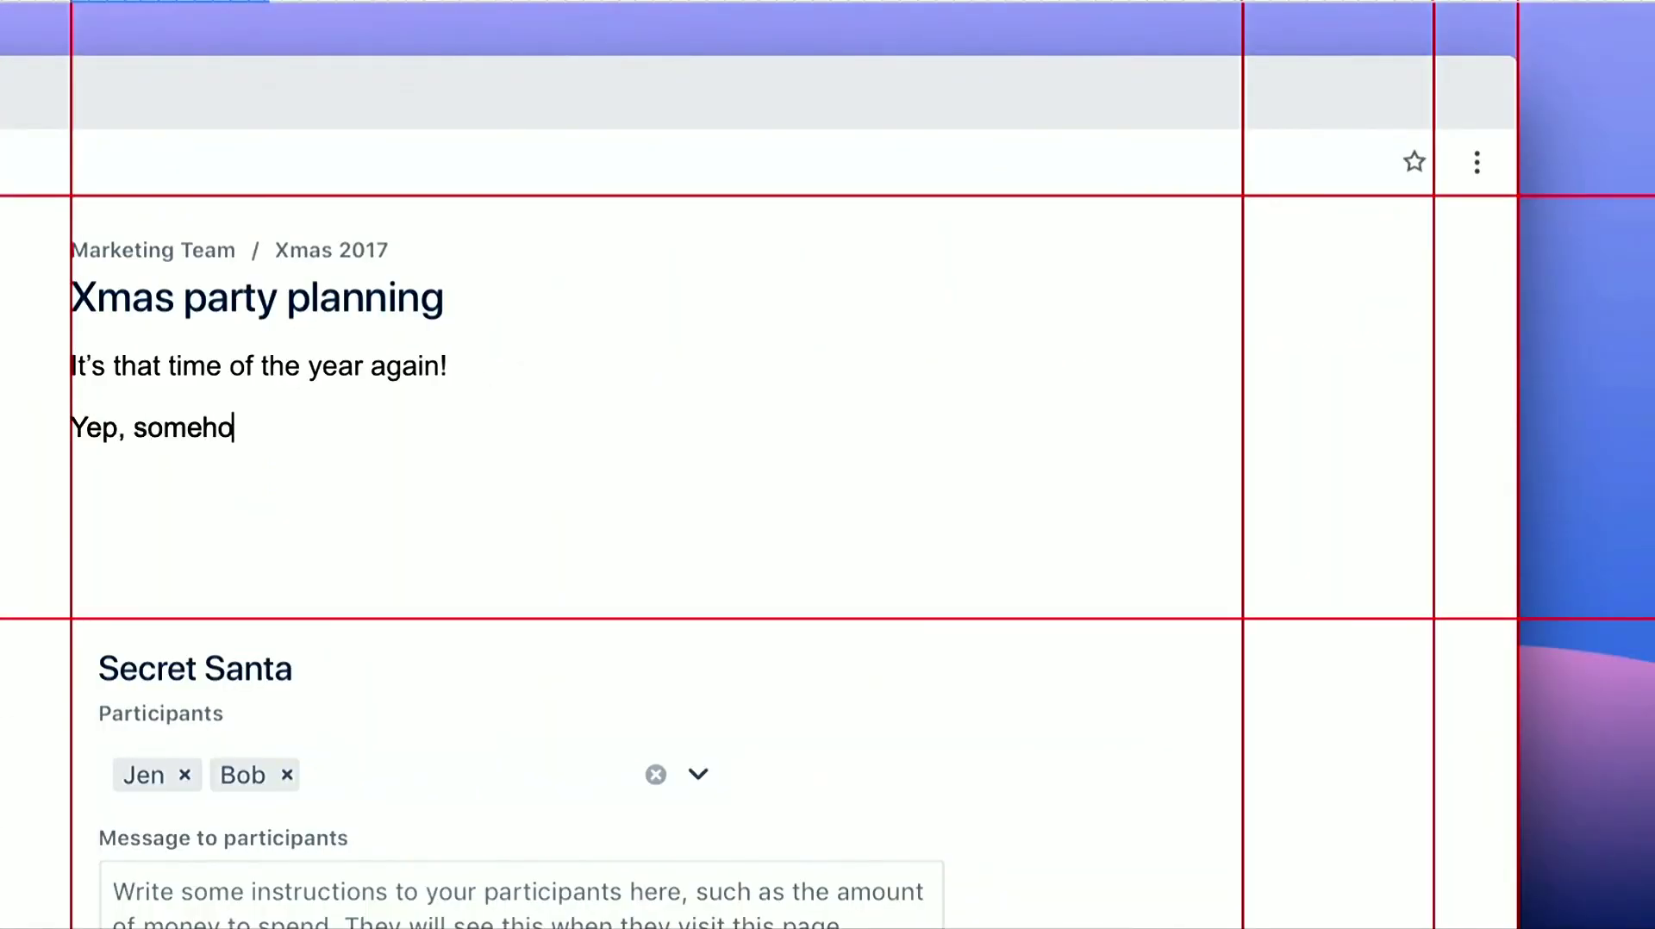
type("w, we’ve arrived at Christmas")
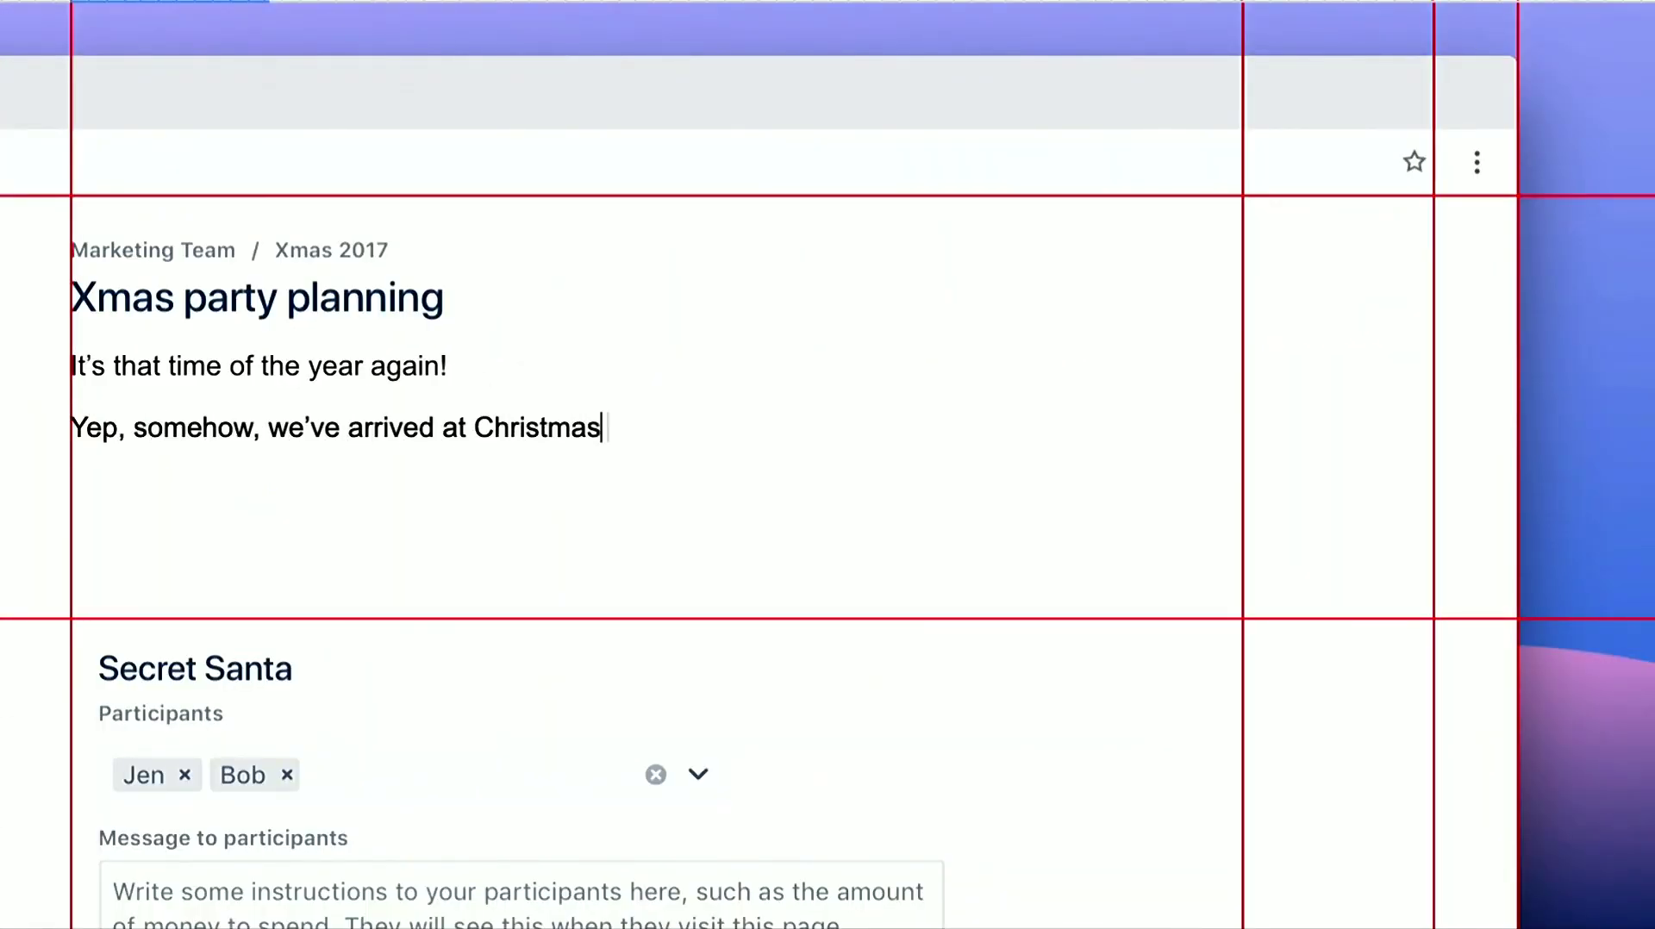
type(" once again — it feels like only yesterday. This year, we’re doing")
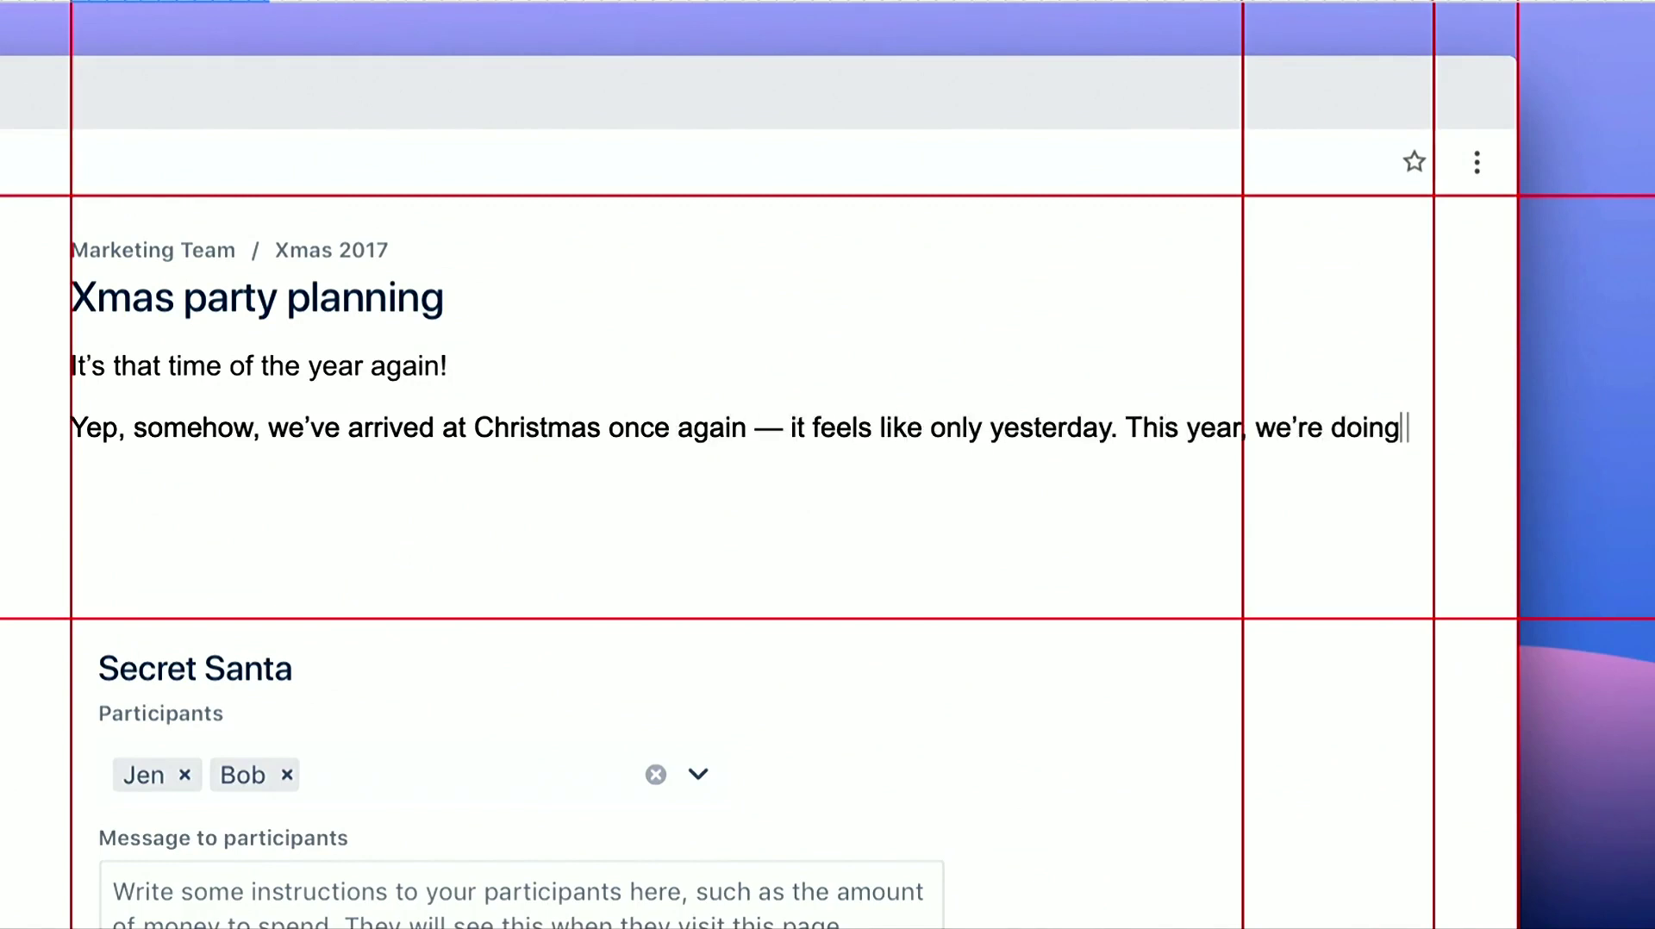
type(" a secret santa.")
left_click(473, 462)
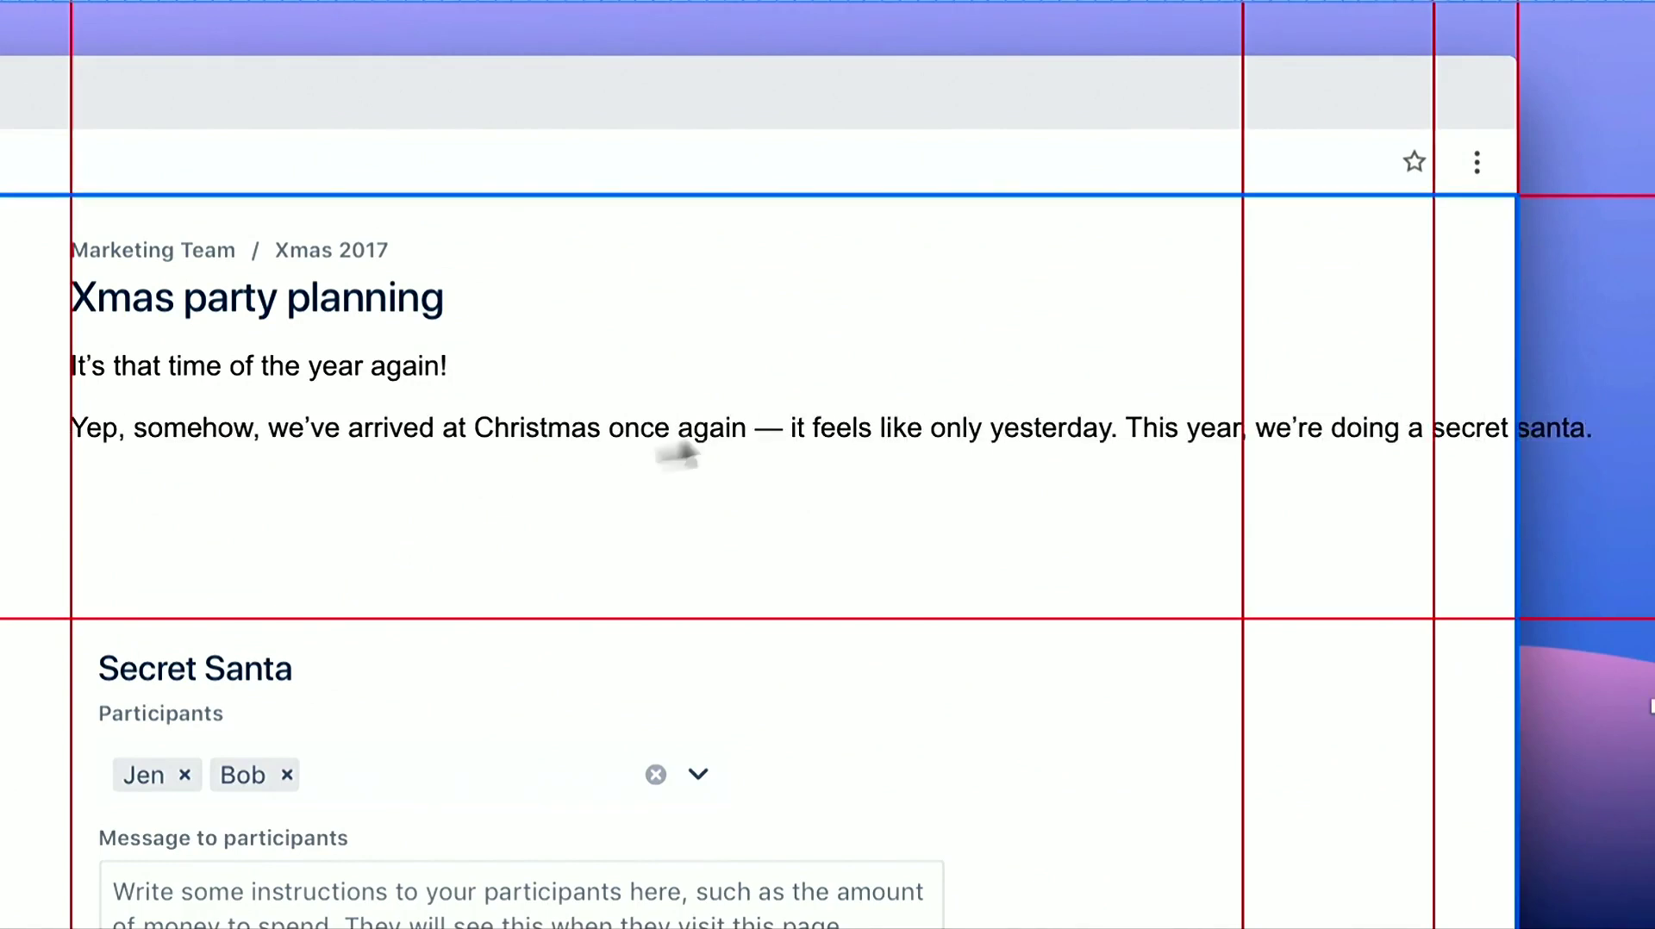
Resize the paragraph's text box to end at the first vertical guide on its right and the horizontal guide above Secret Santa
left_click(897, 429)
left_click_drag(1602, 429, 1242, 457)
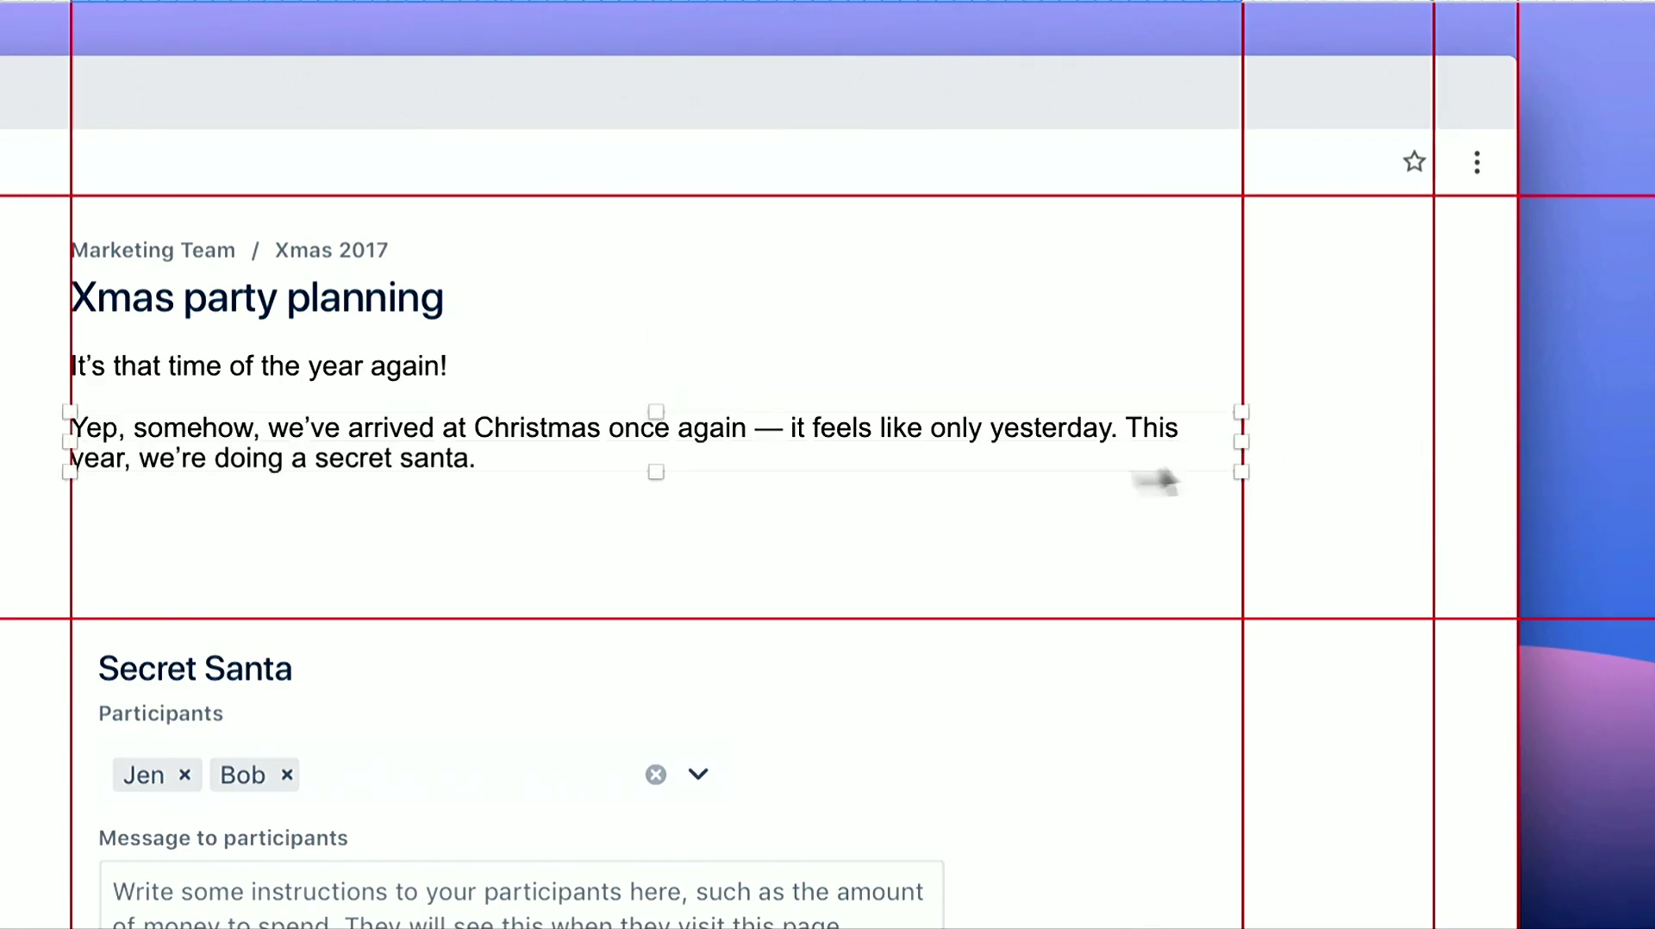
left_click_drag(656, 471, 654, 617)
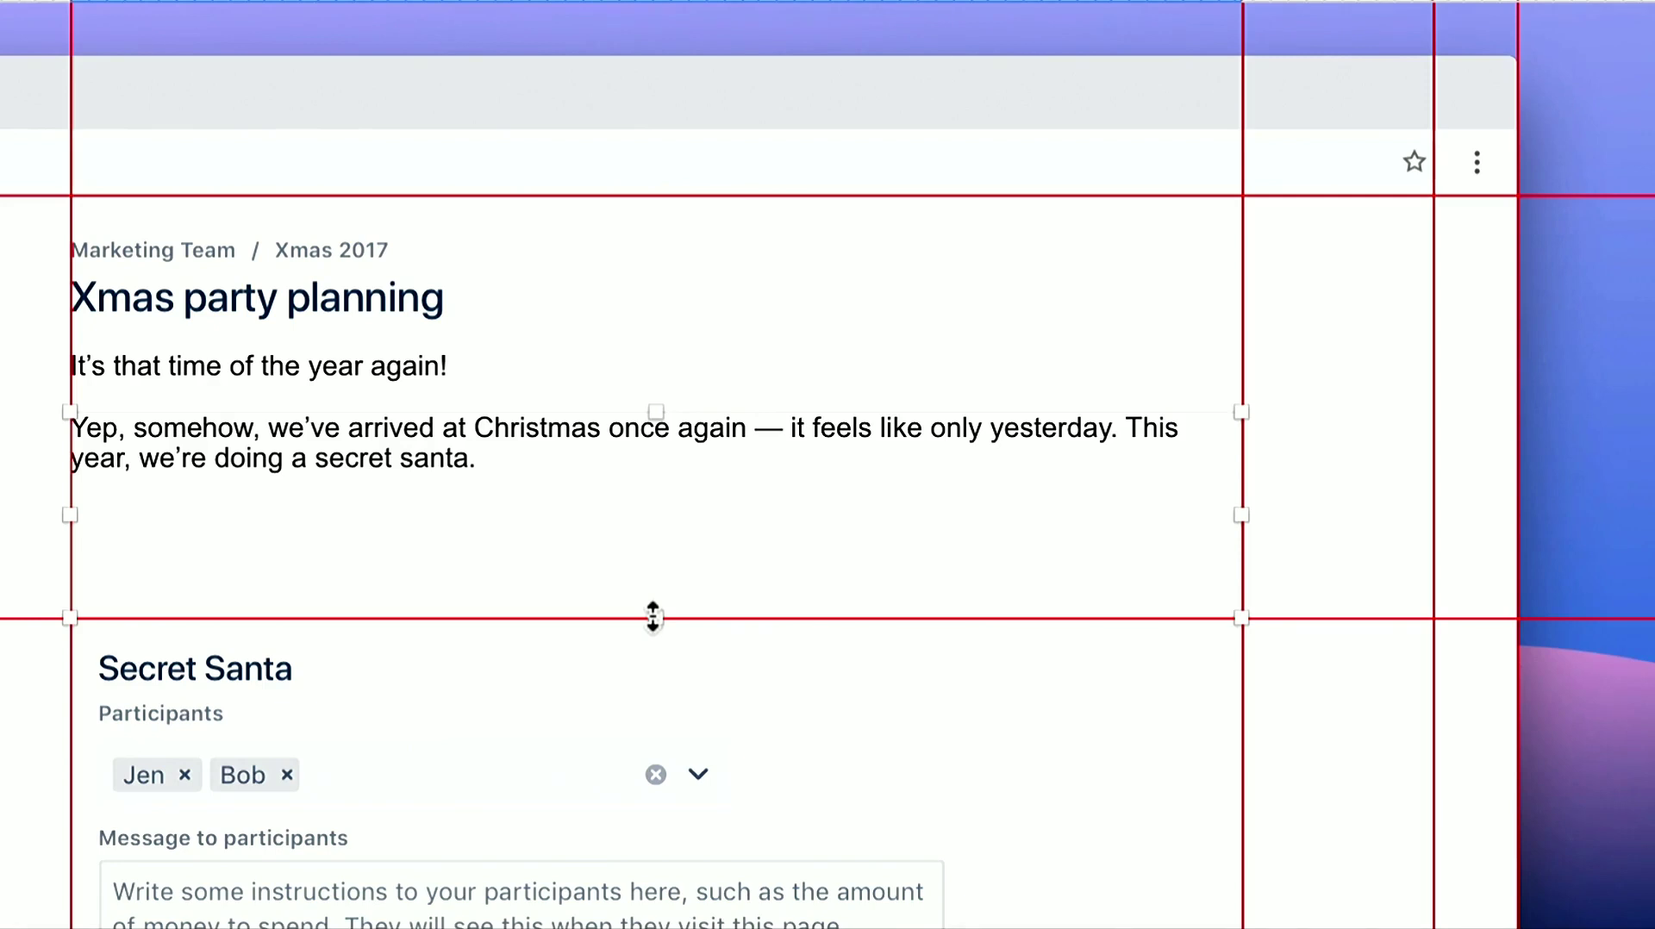
Apply the ADG Typography Light / Heading / H600 text style to the "It's that time of the year again!" line
left_click(405, 359)
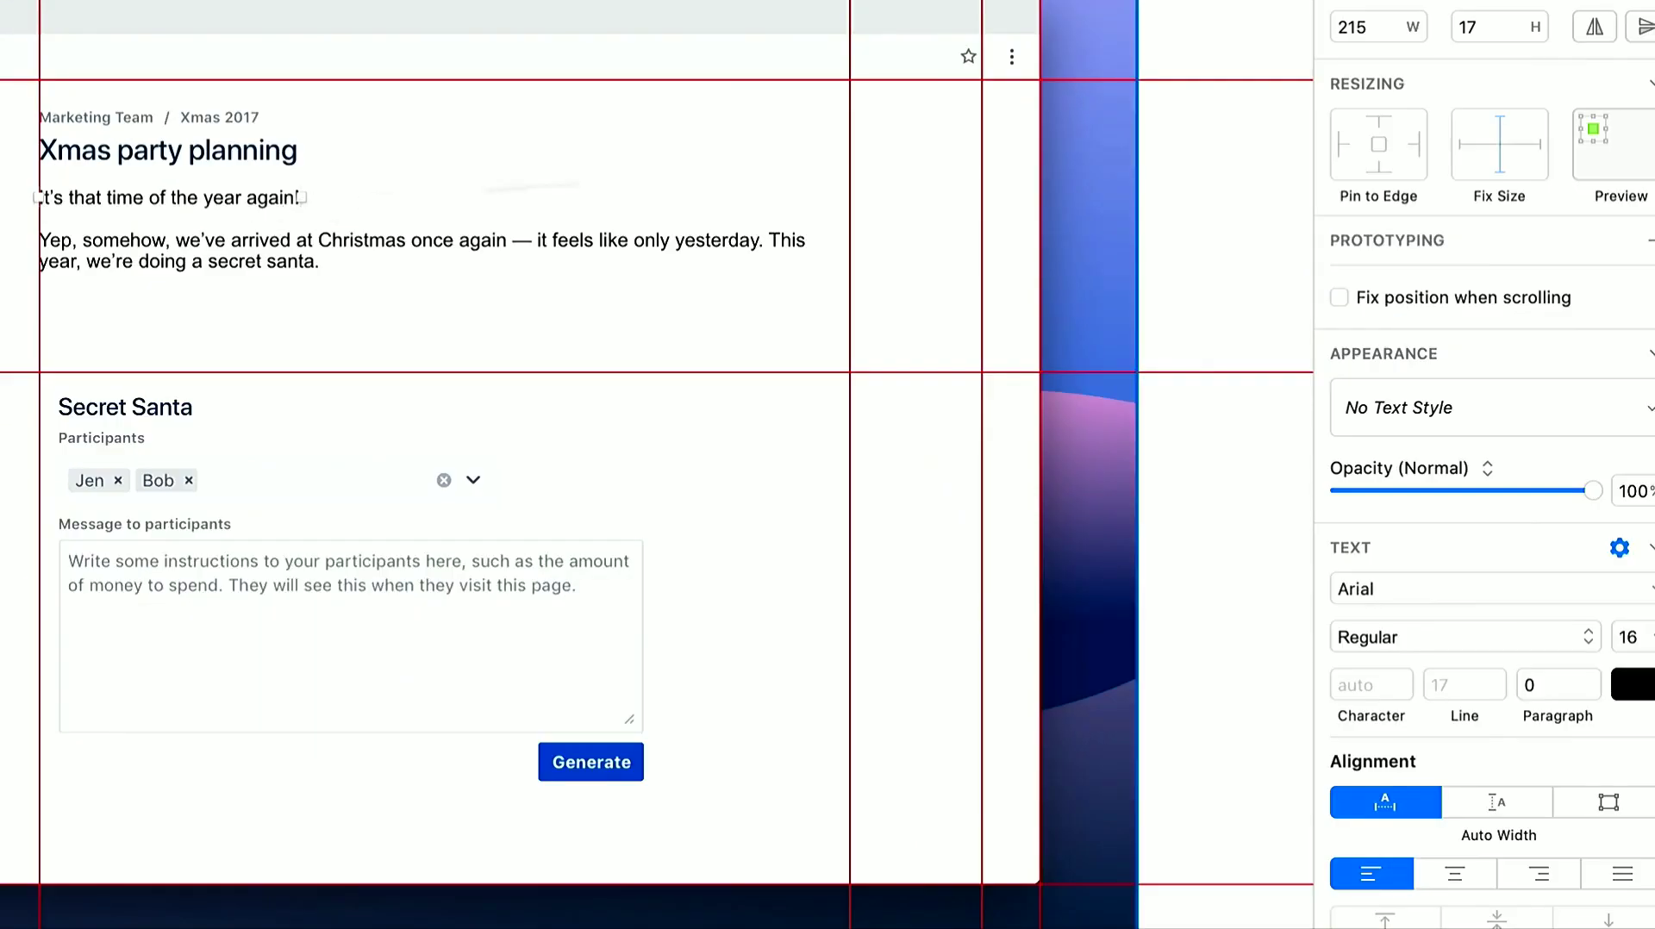
scroll(1418, 336, "down", 5)
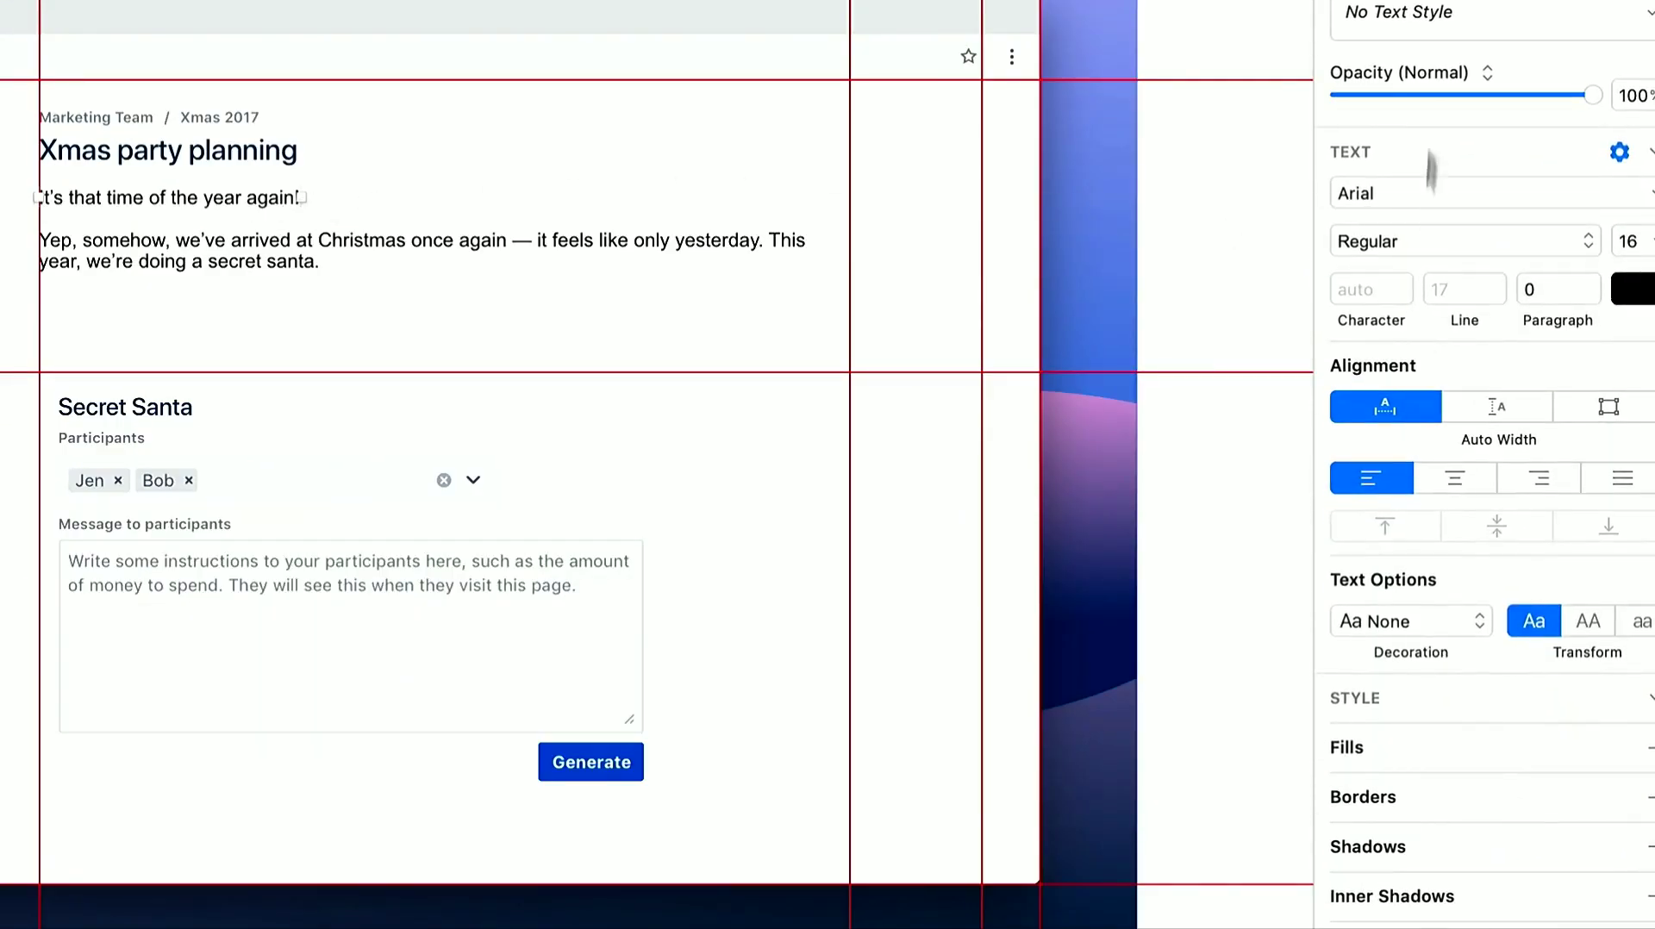
left_click(1409, 13)
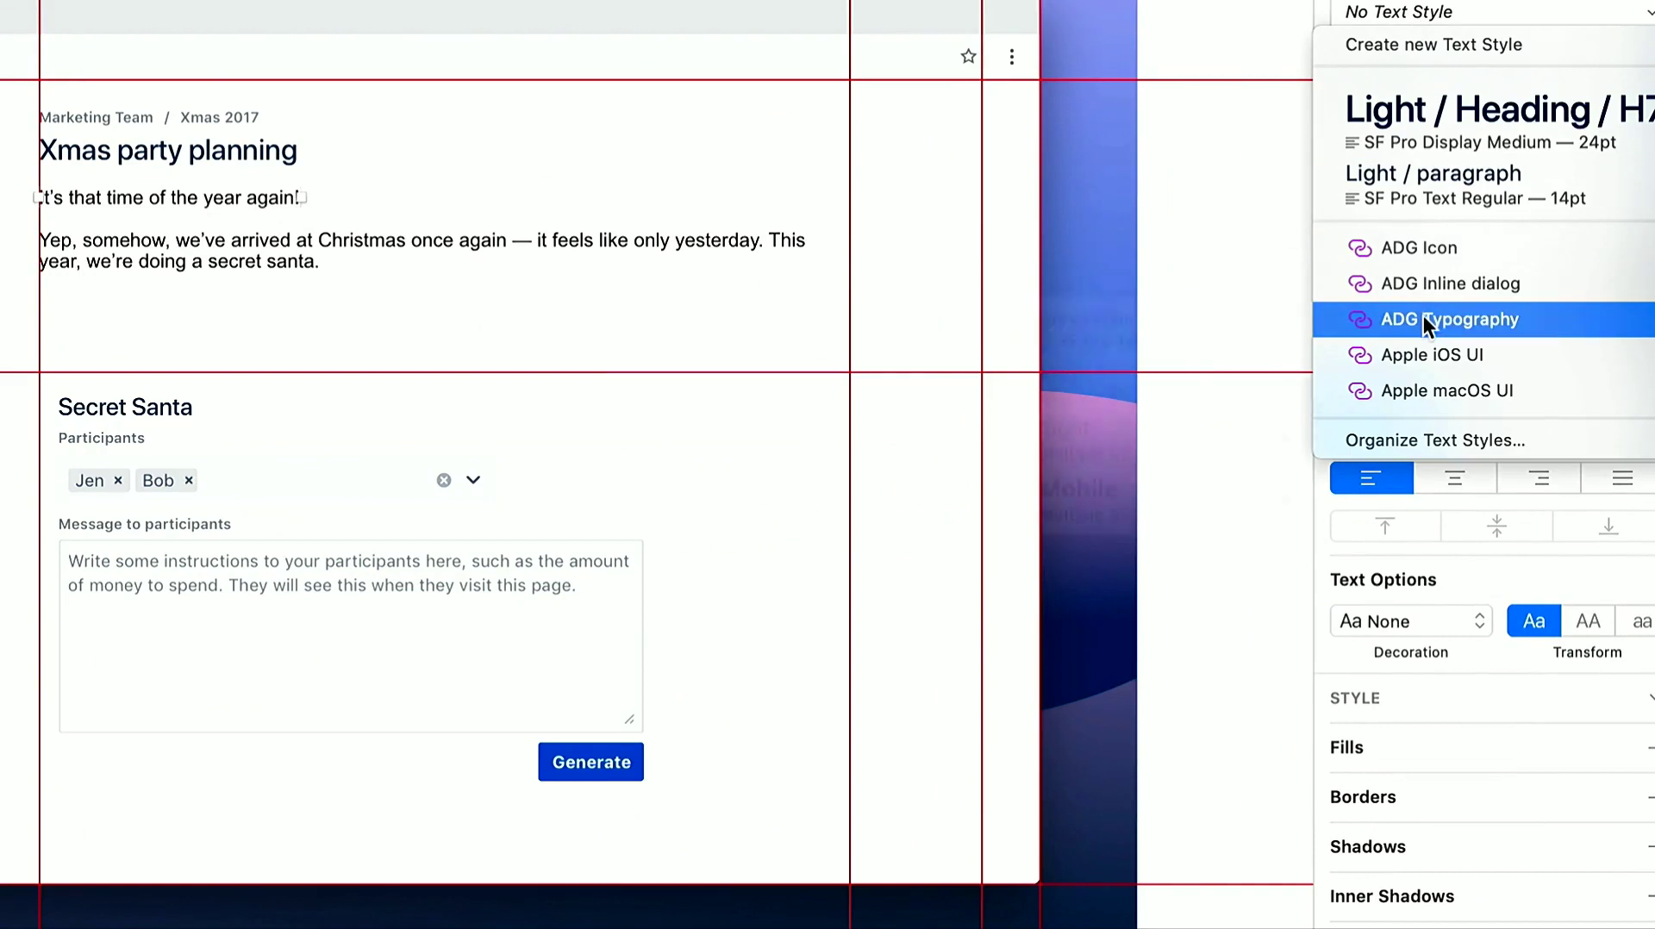
mouse_move(1431, 319)
mouse_move(1168, 441)
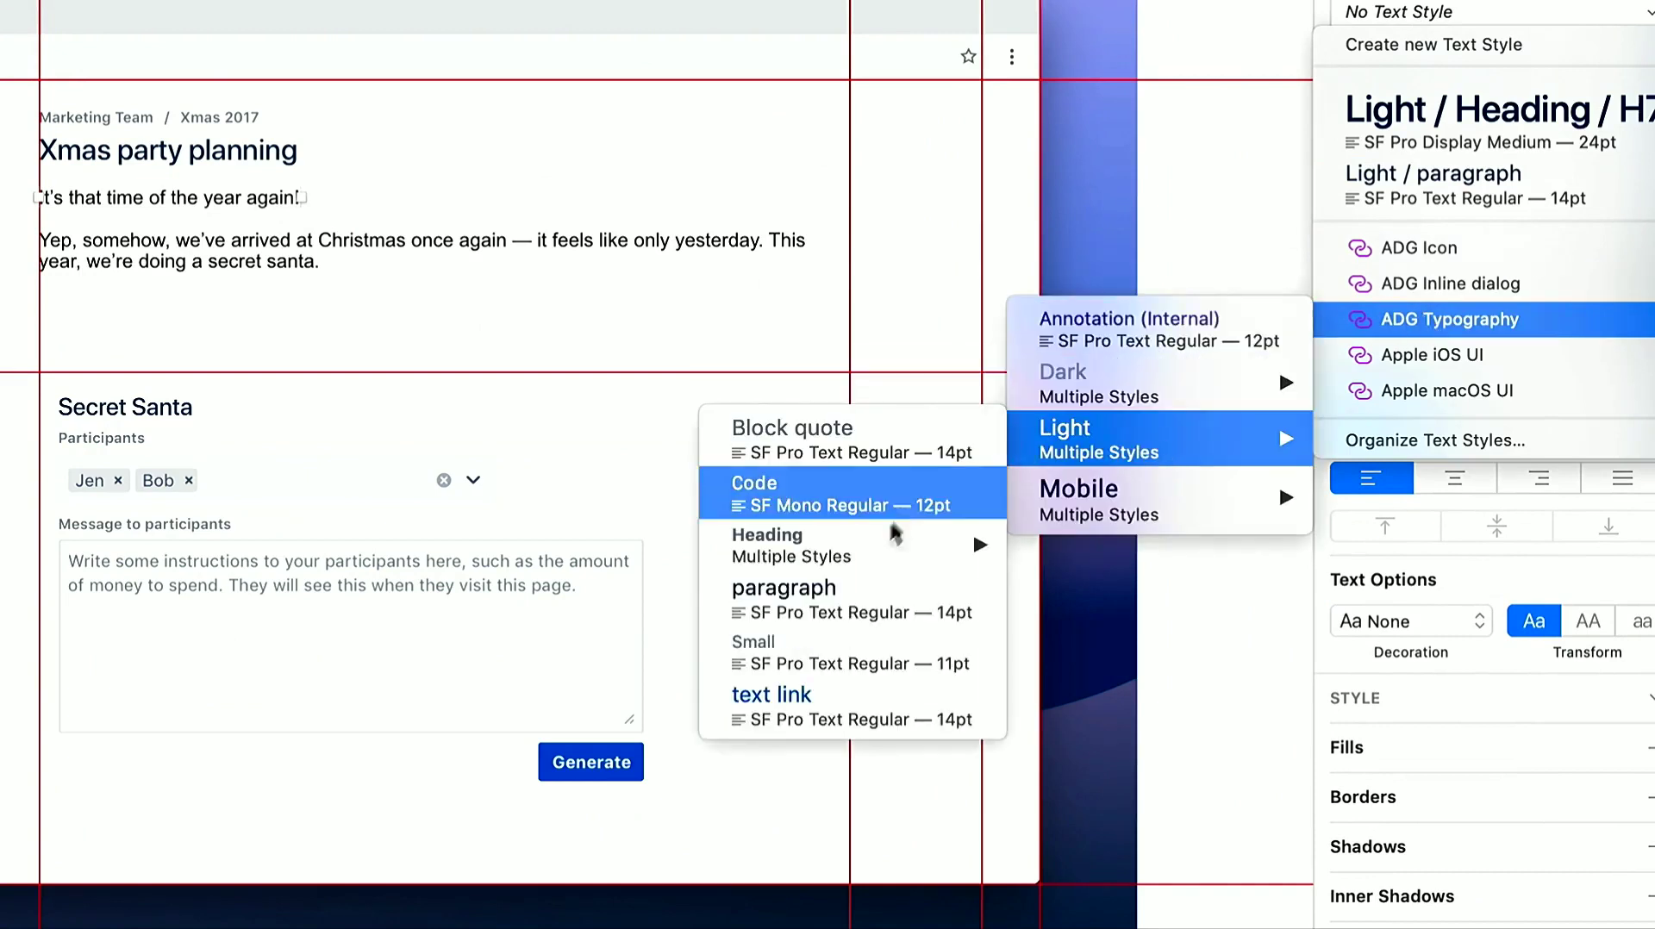
mouse_move(872, 551)
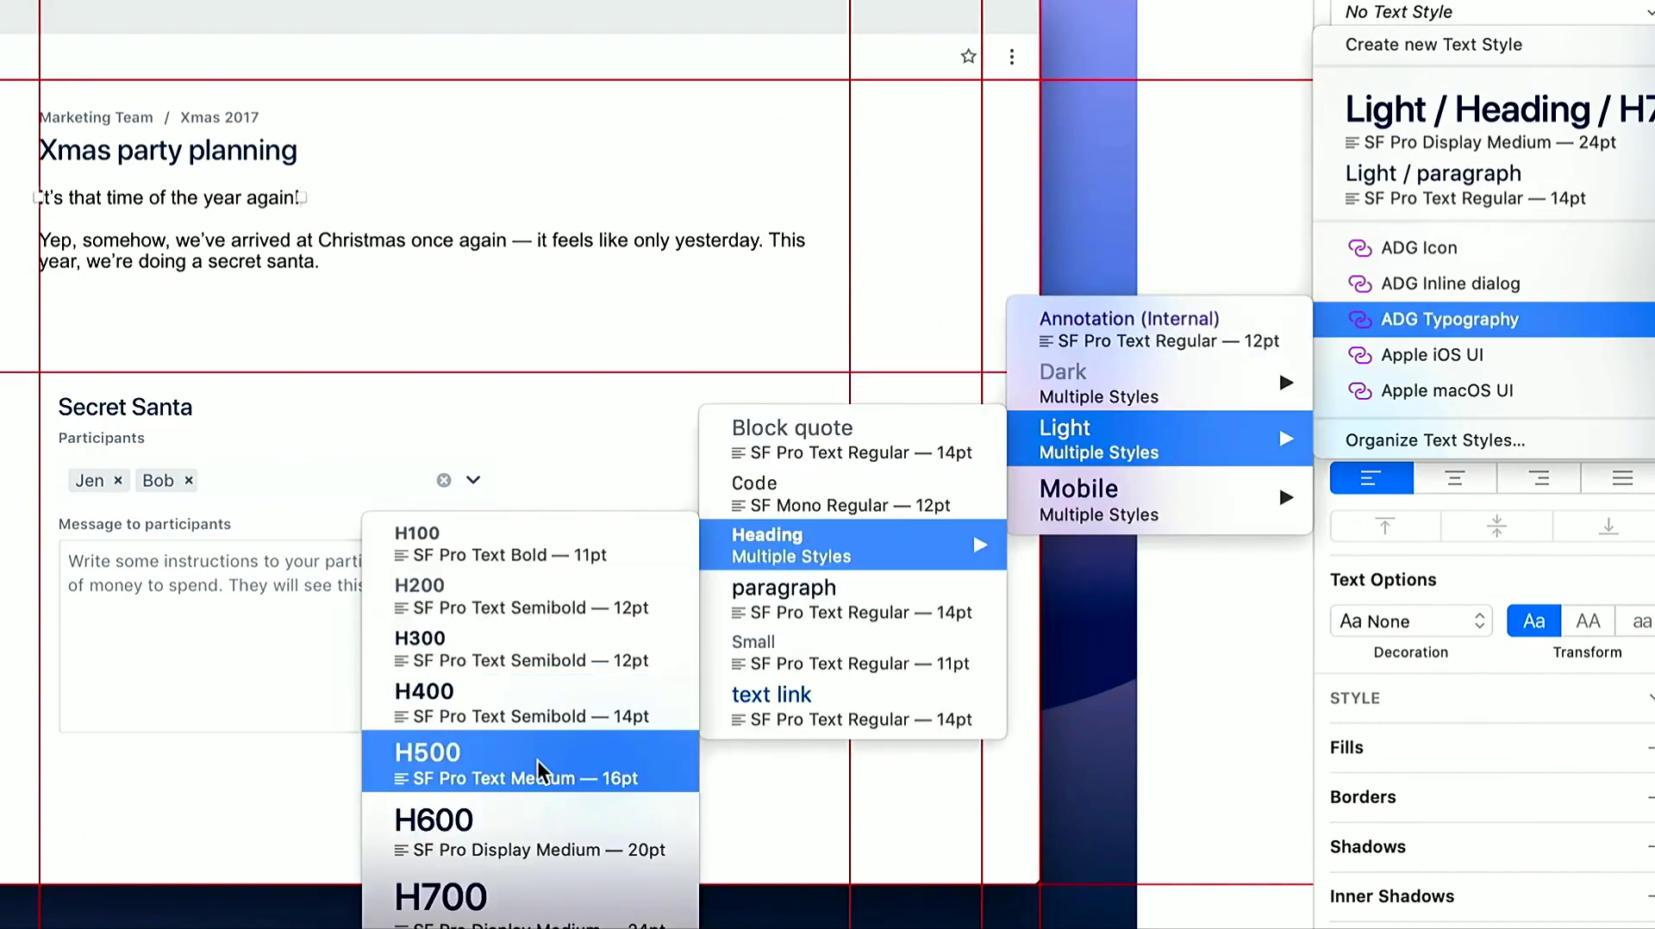
left_click(532, 837)
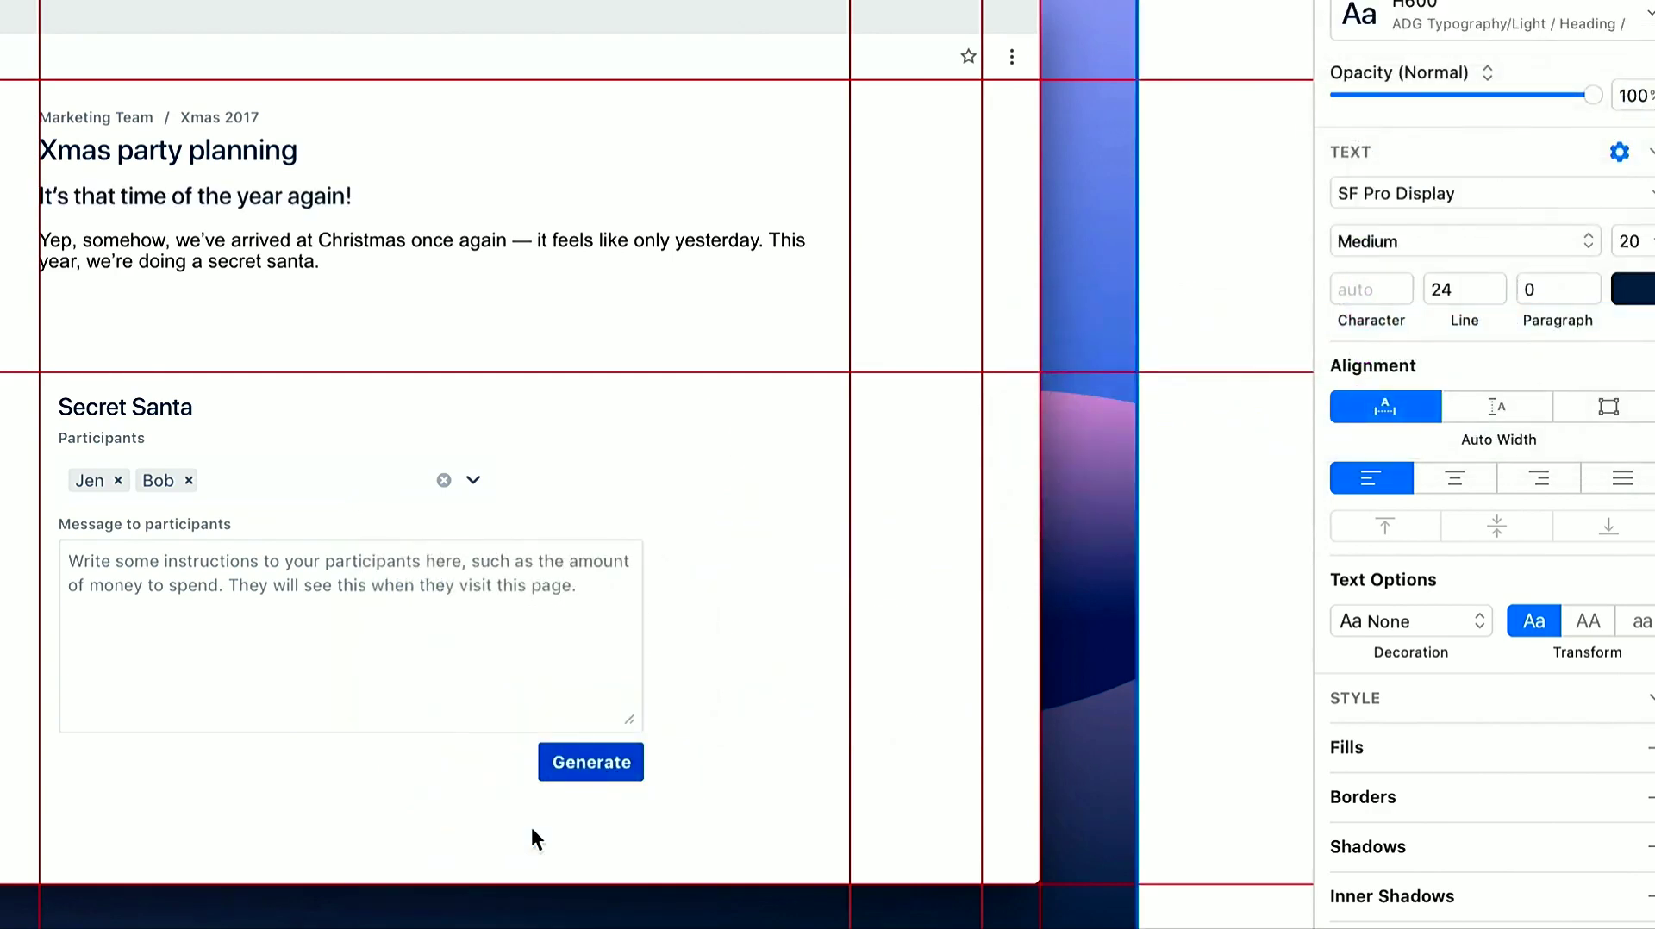
Apply the ADG Typography Light / paragraph text style to the paragraph about the secret santa
left_click(277, 276)
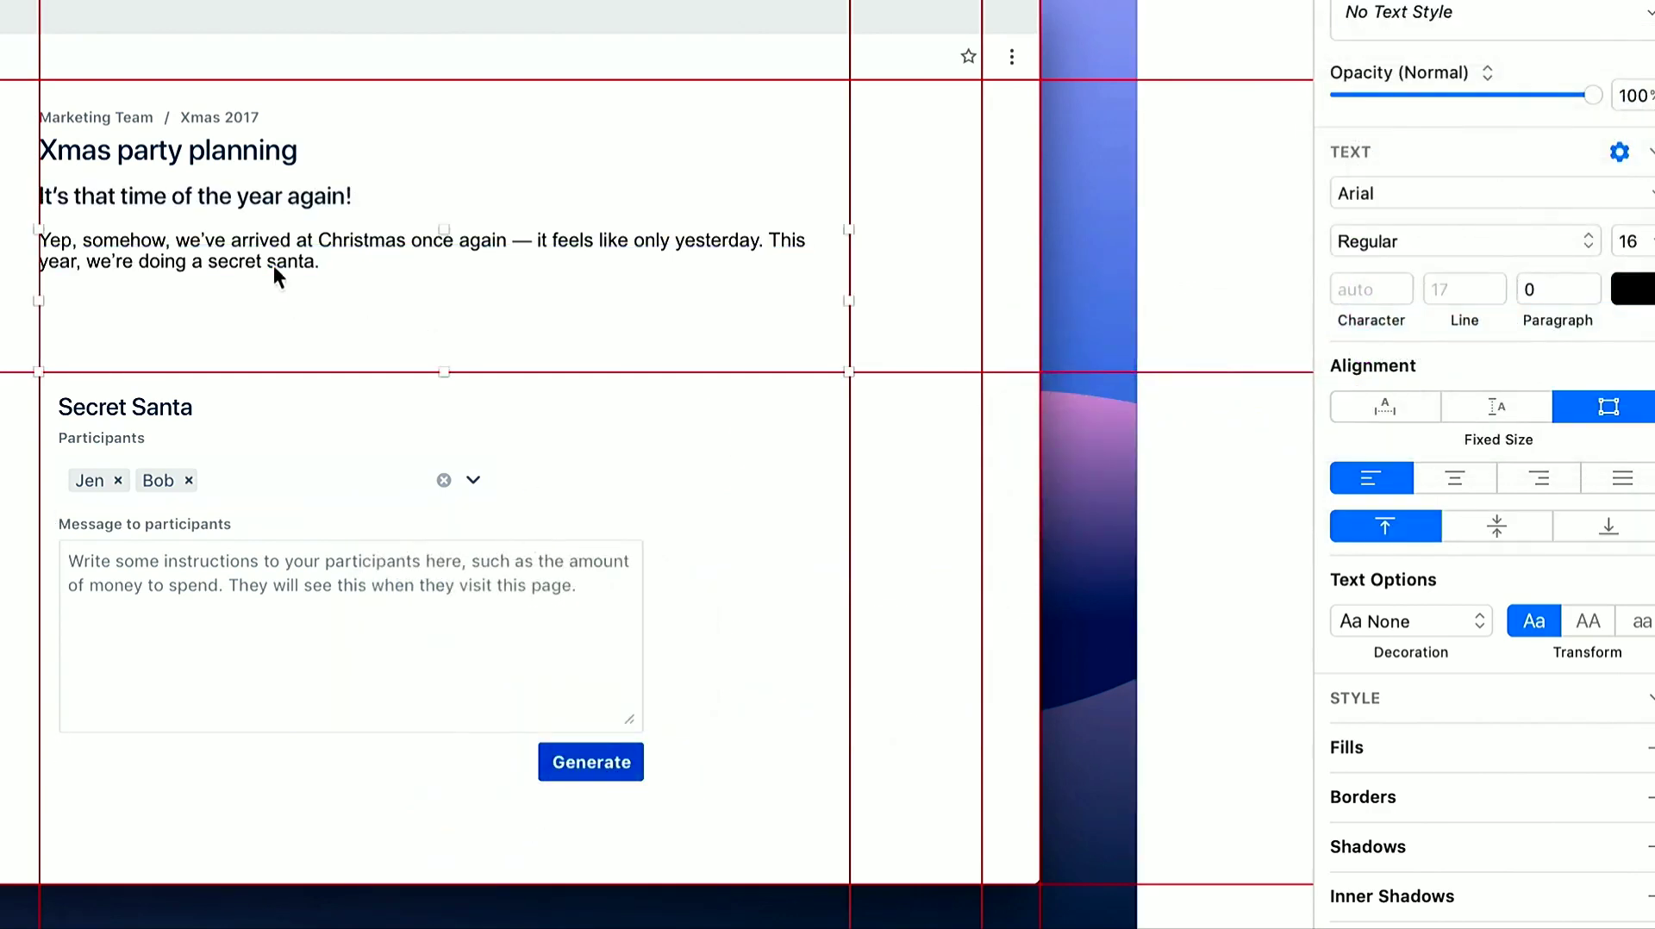
left_click(1390, 14)
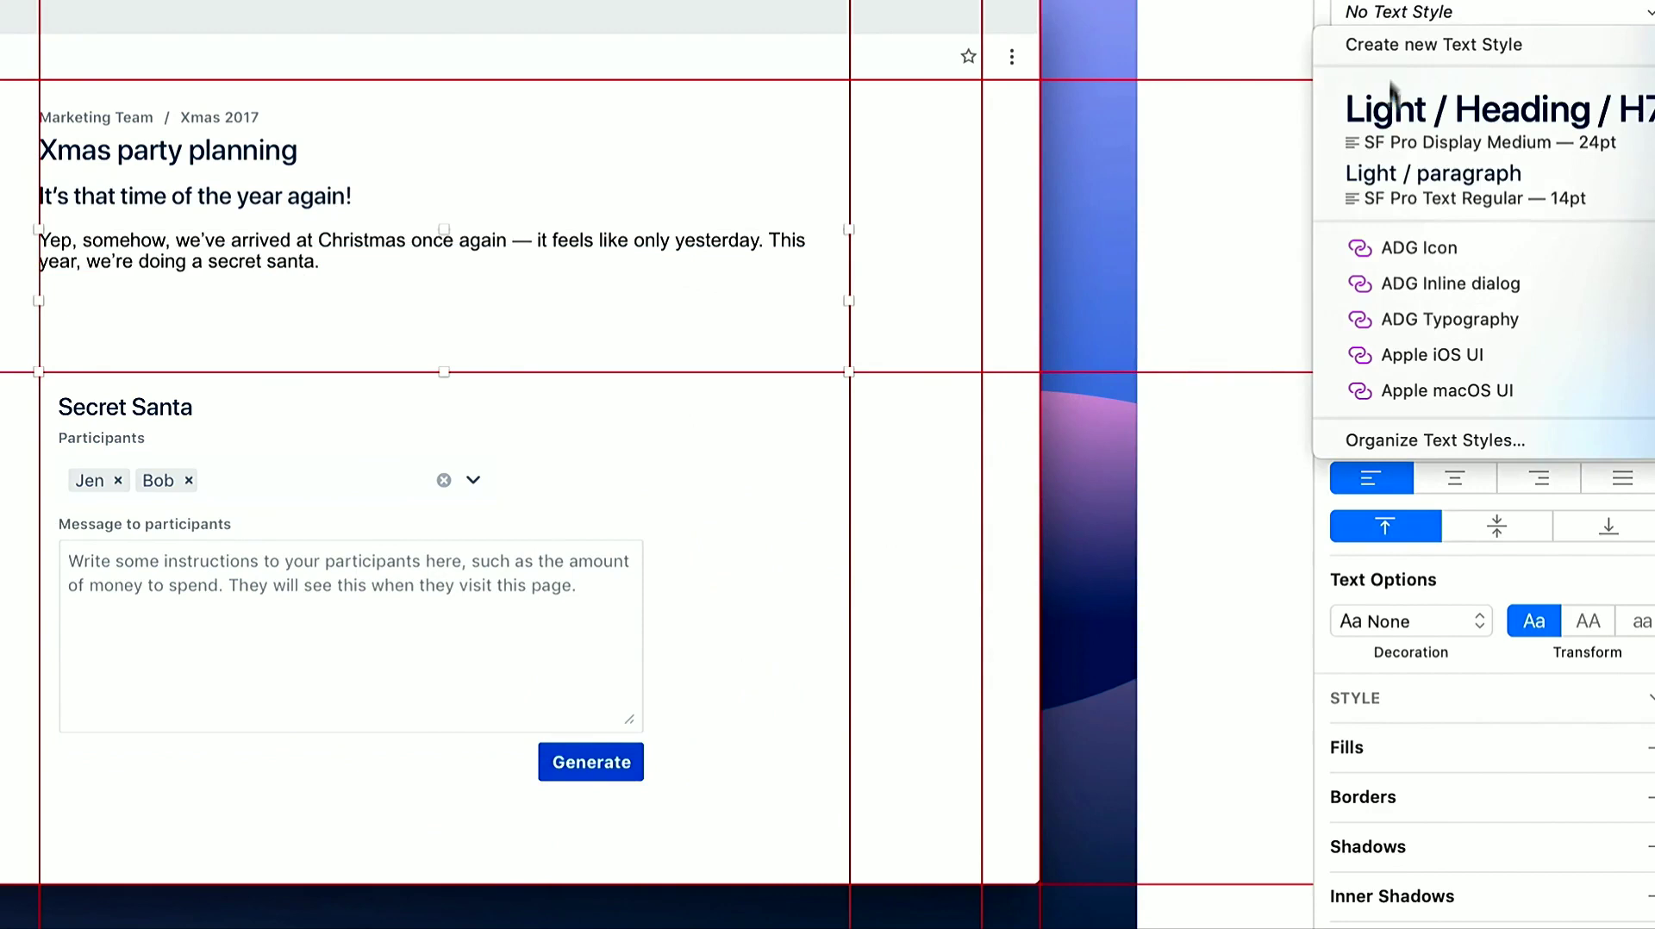
mouse_move(1382, 318)
mouse_move(1149, 444)
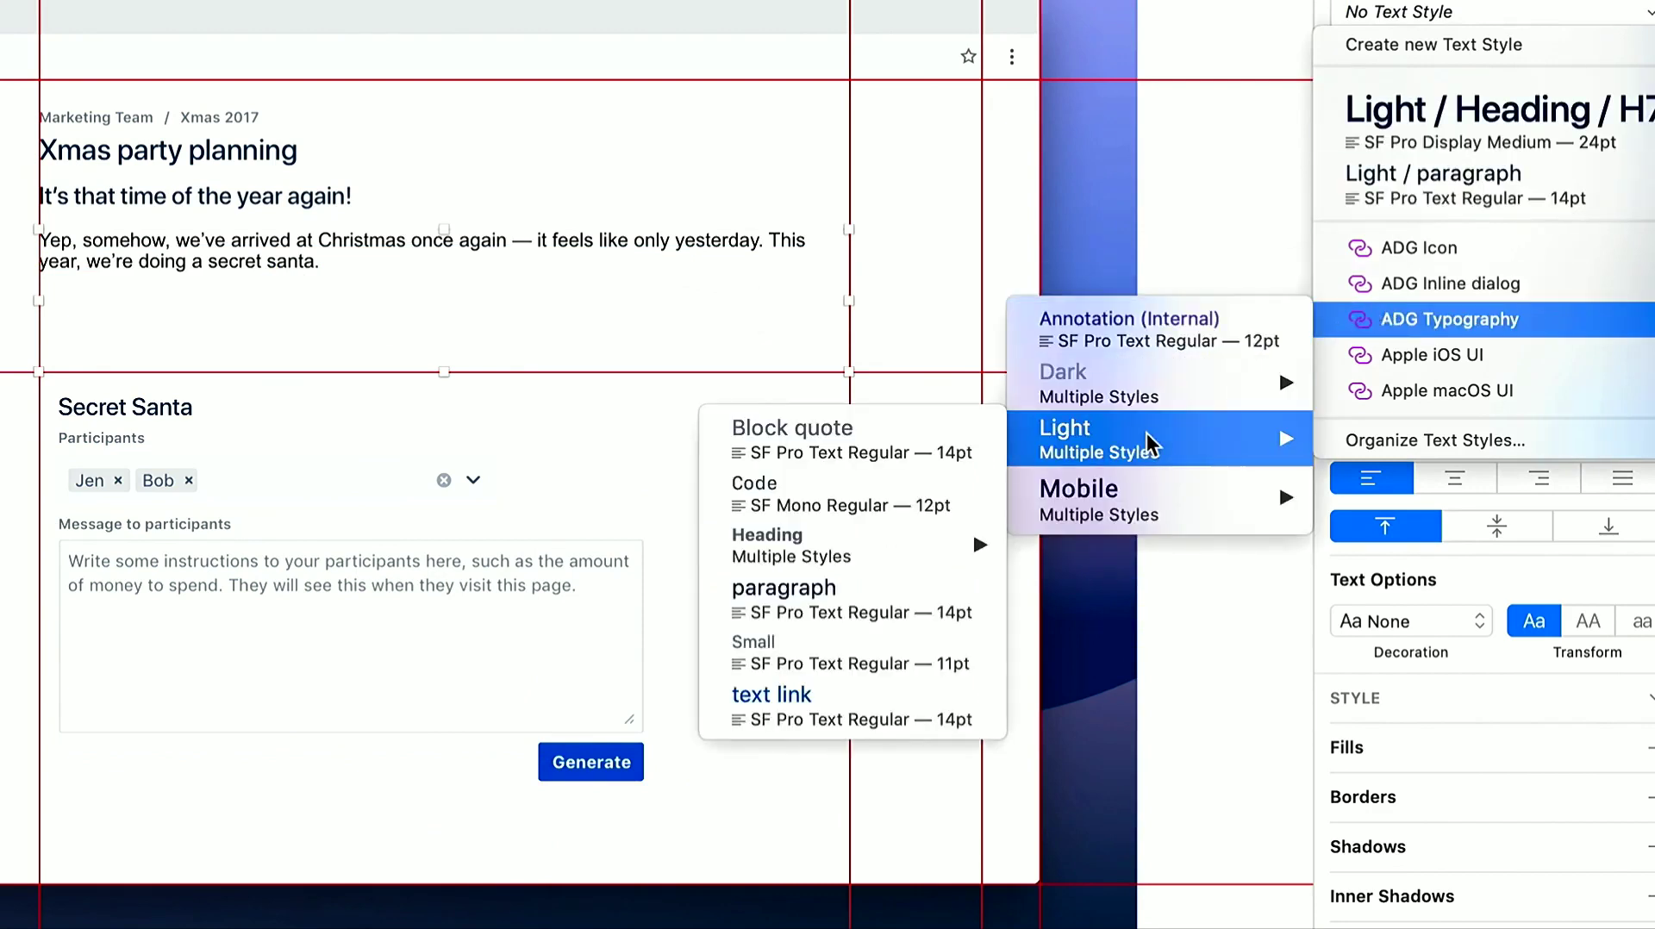
left_click(826, 597)
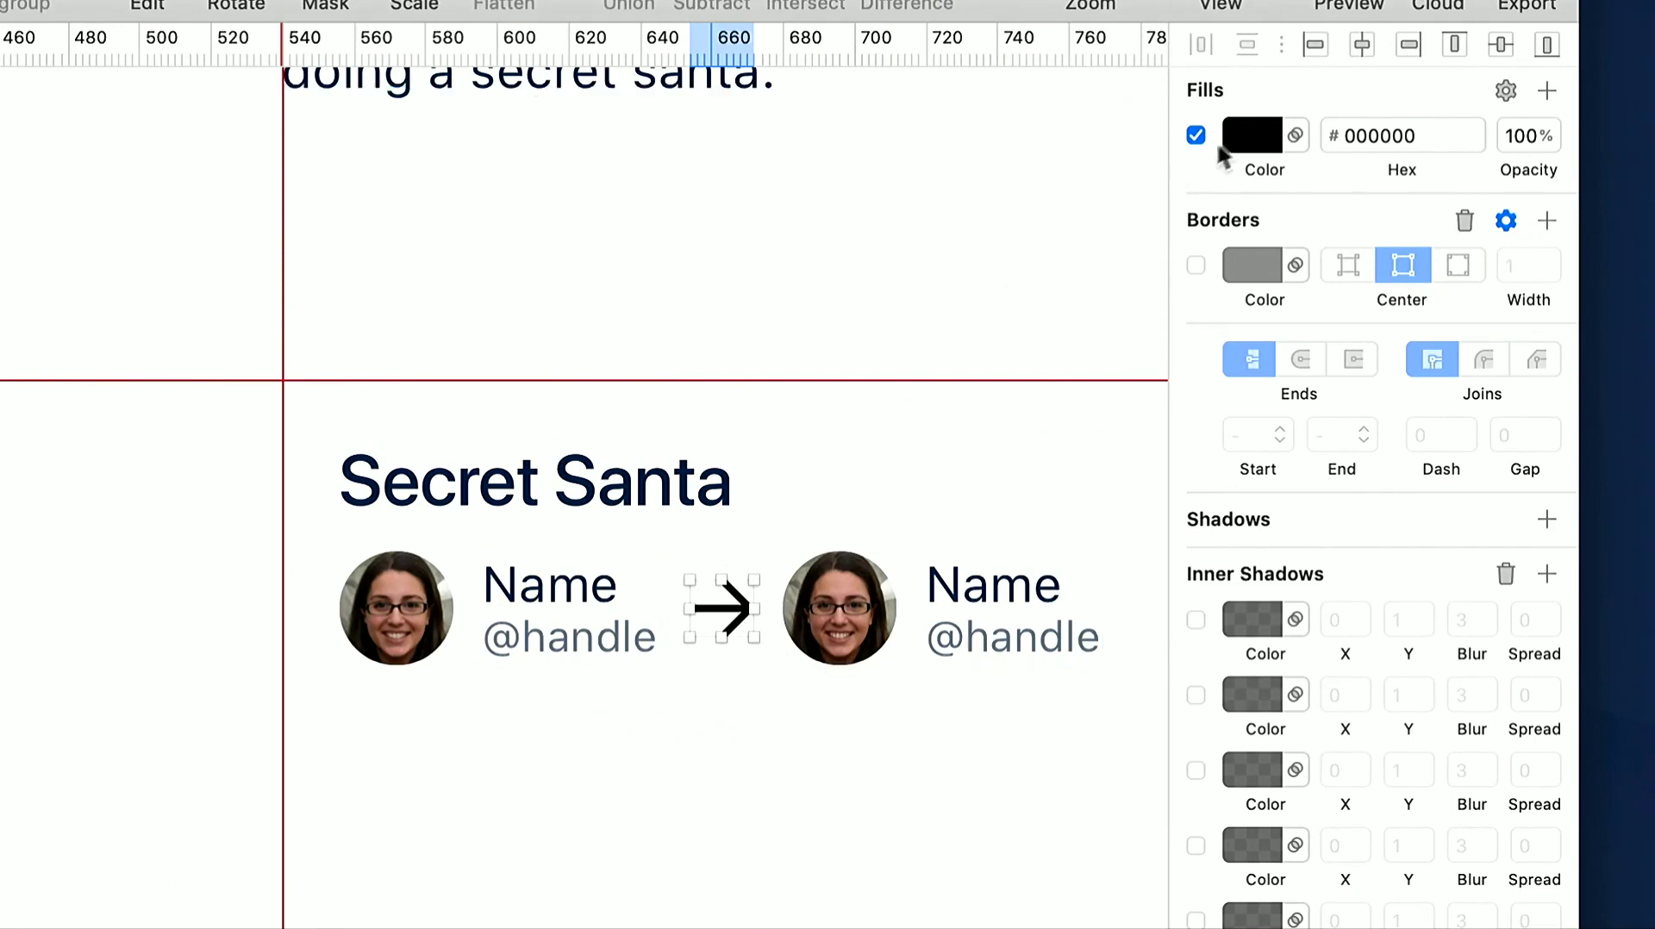
Open the fill color of the arrow between the two avatars and show the ADG Color presets
left_click(1255, 137)
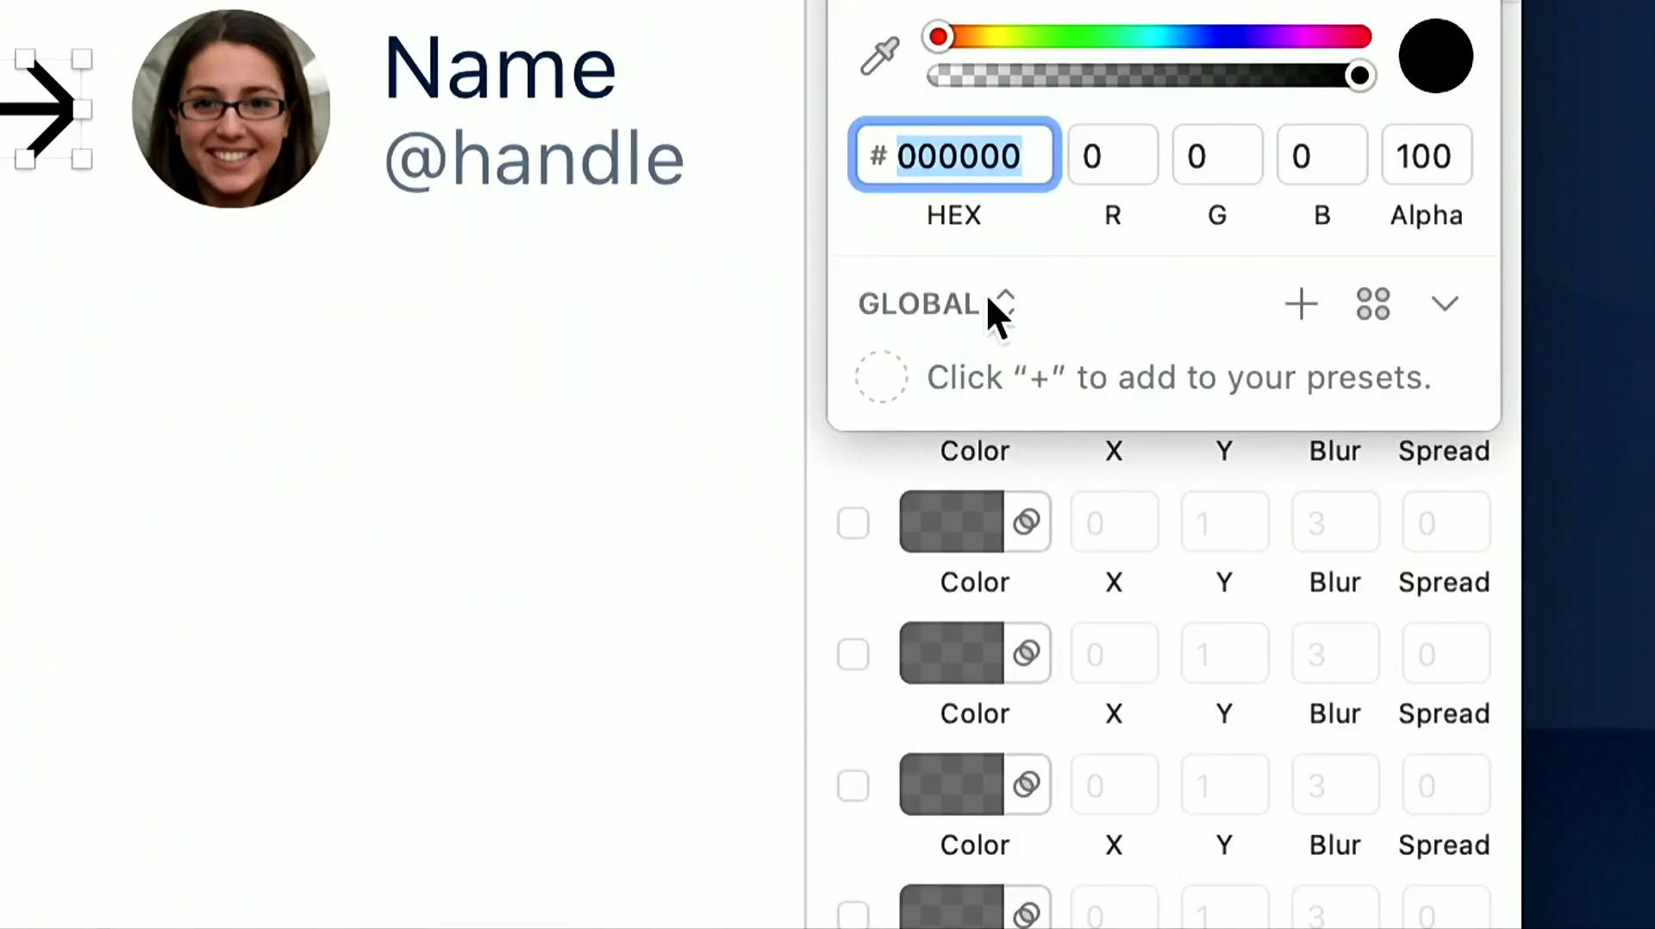
left_click(991, 300)
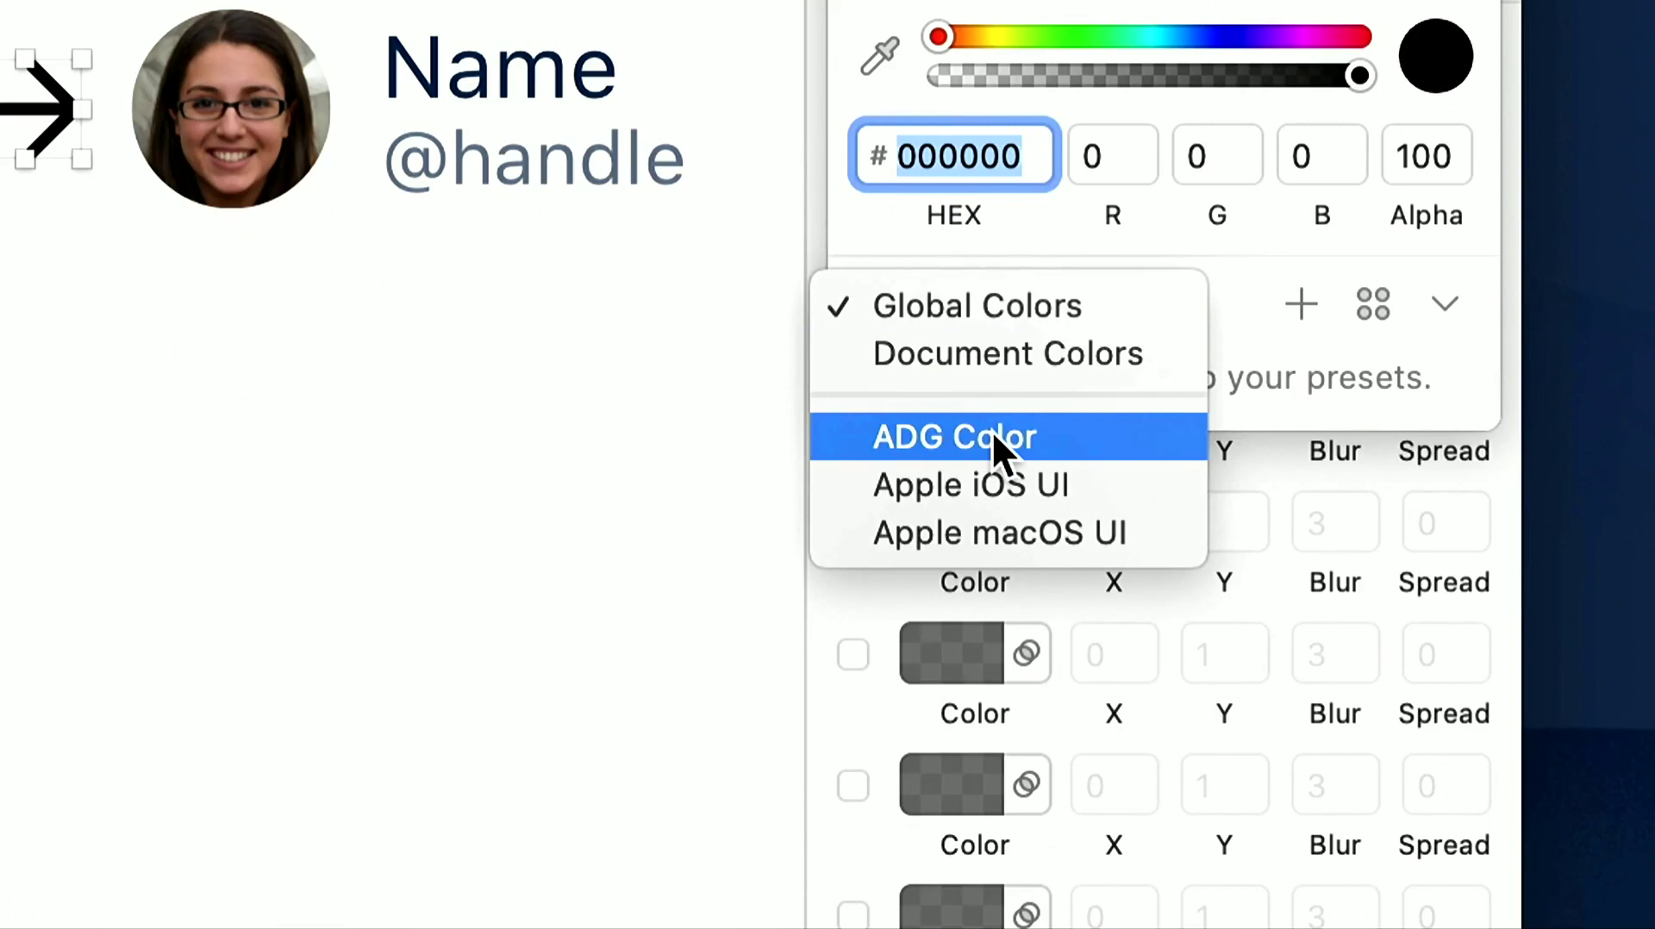
left_click(1051, 437)
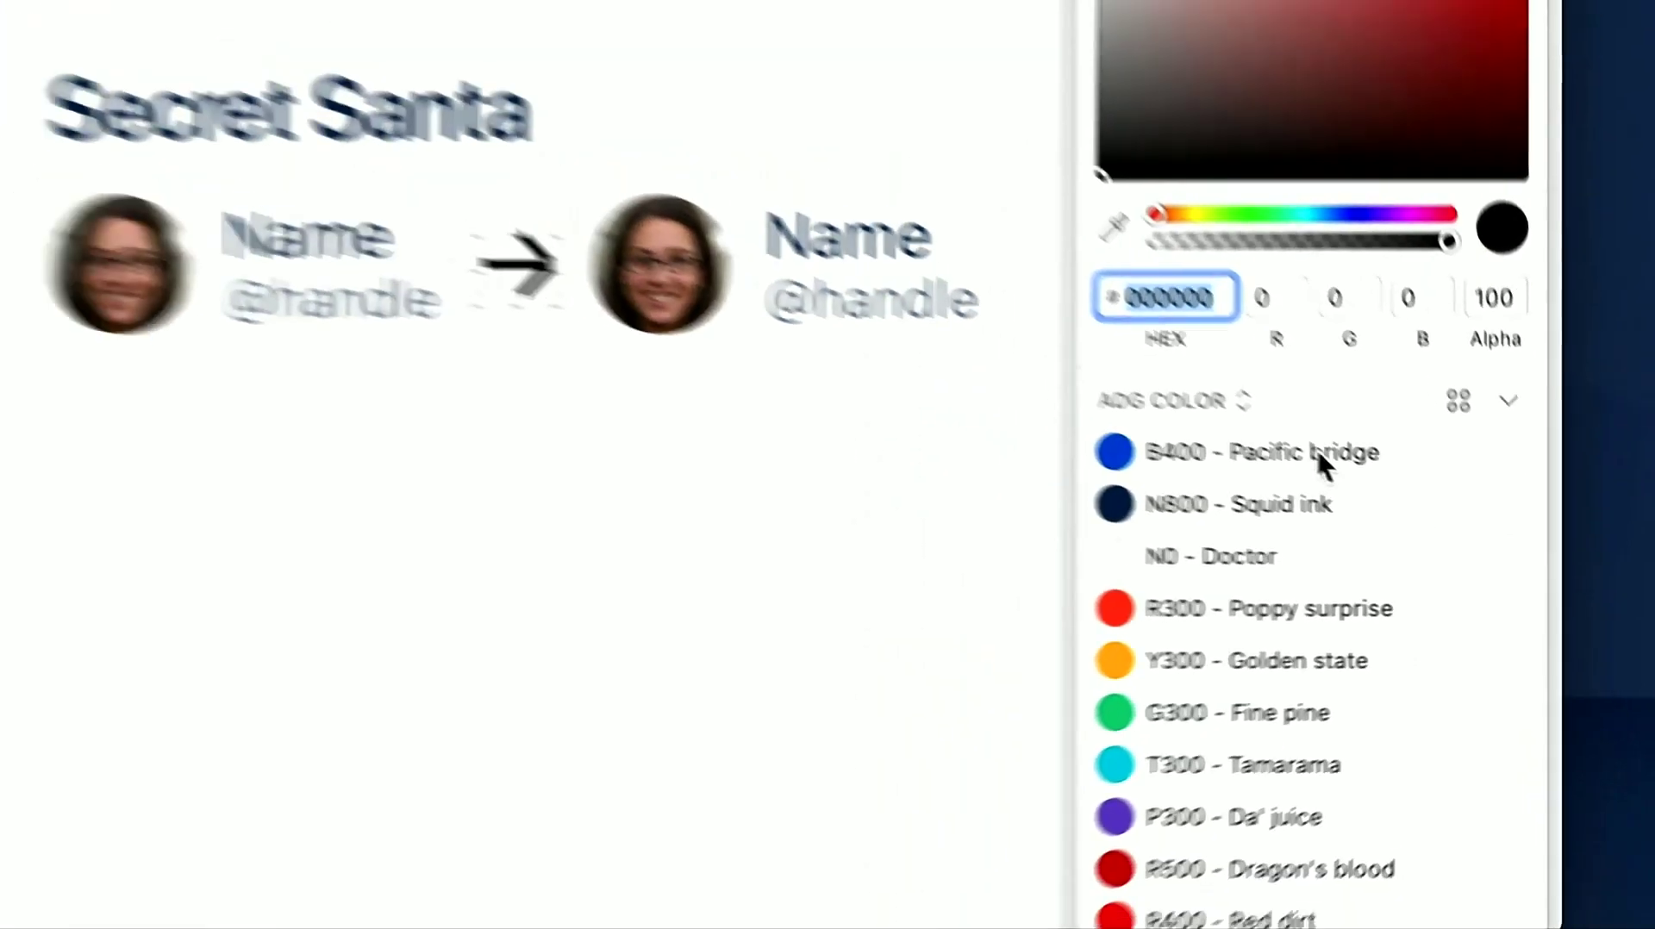
Try the ADG colors T400 - Prom dress and G400 - Slime as the arrow's fill
scroll(1347, 455, "down", 5)
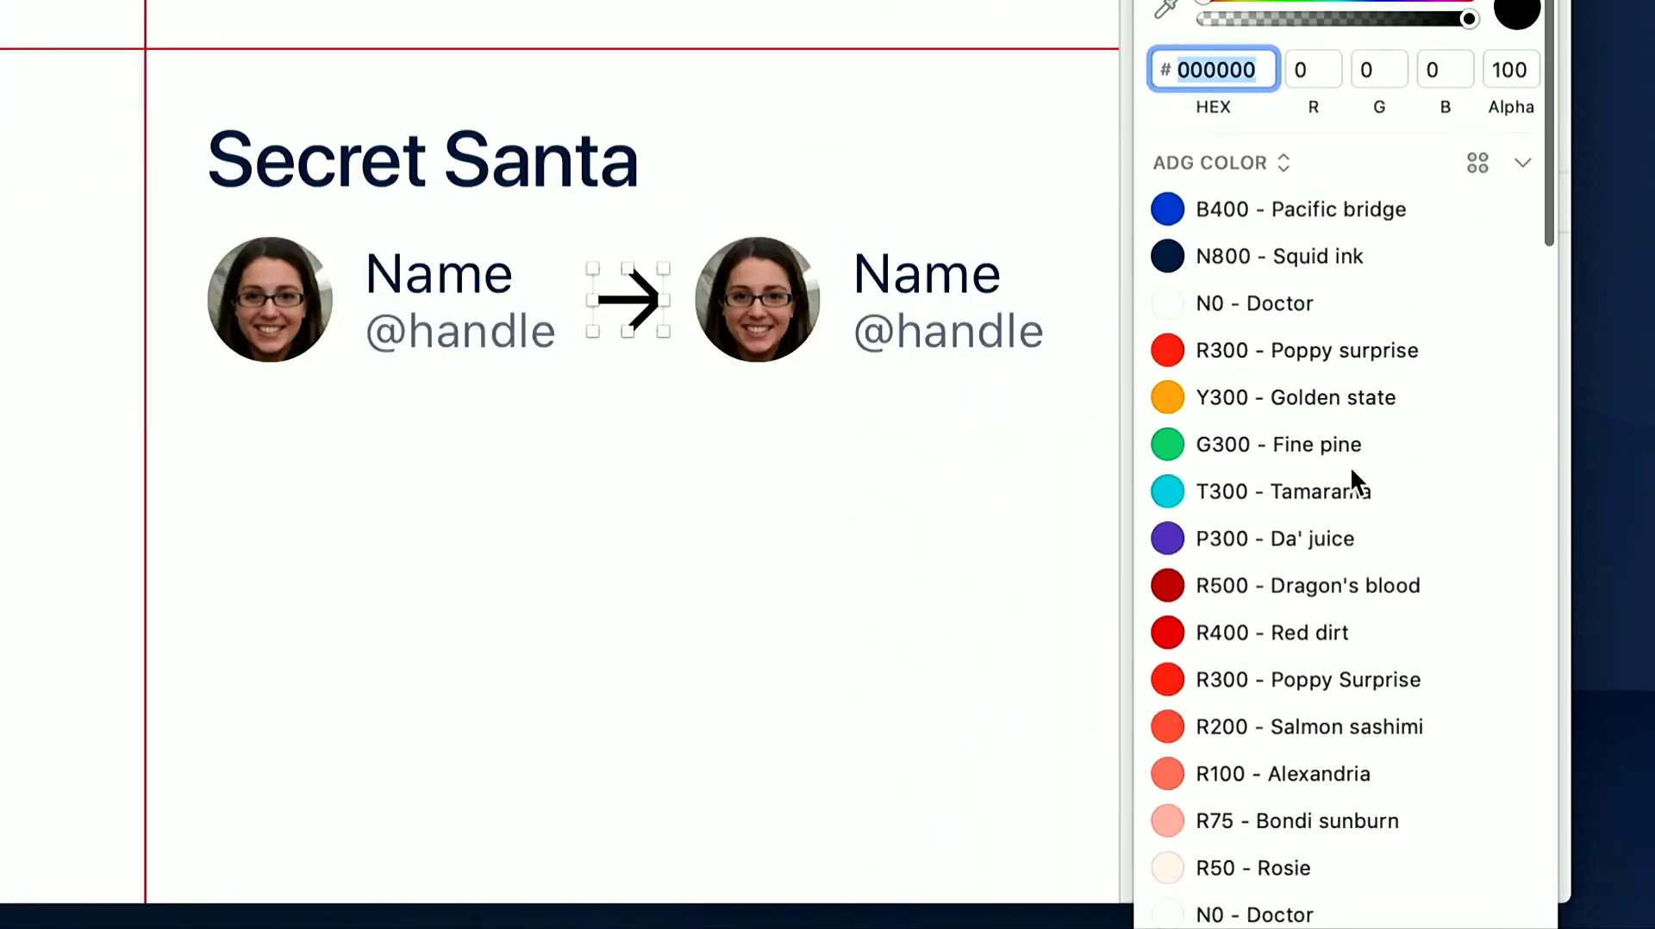
scroll(1350, 466, "down", 12)
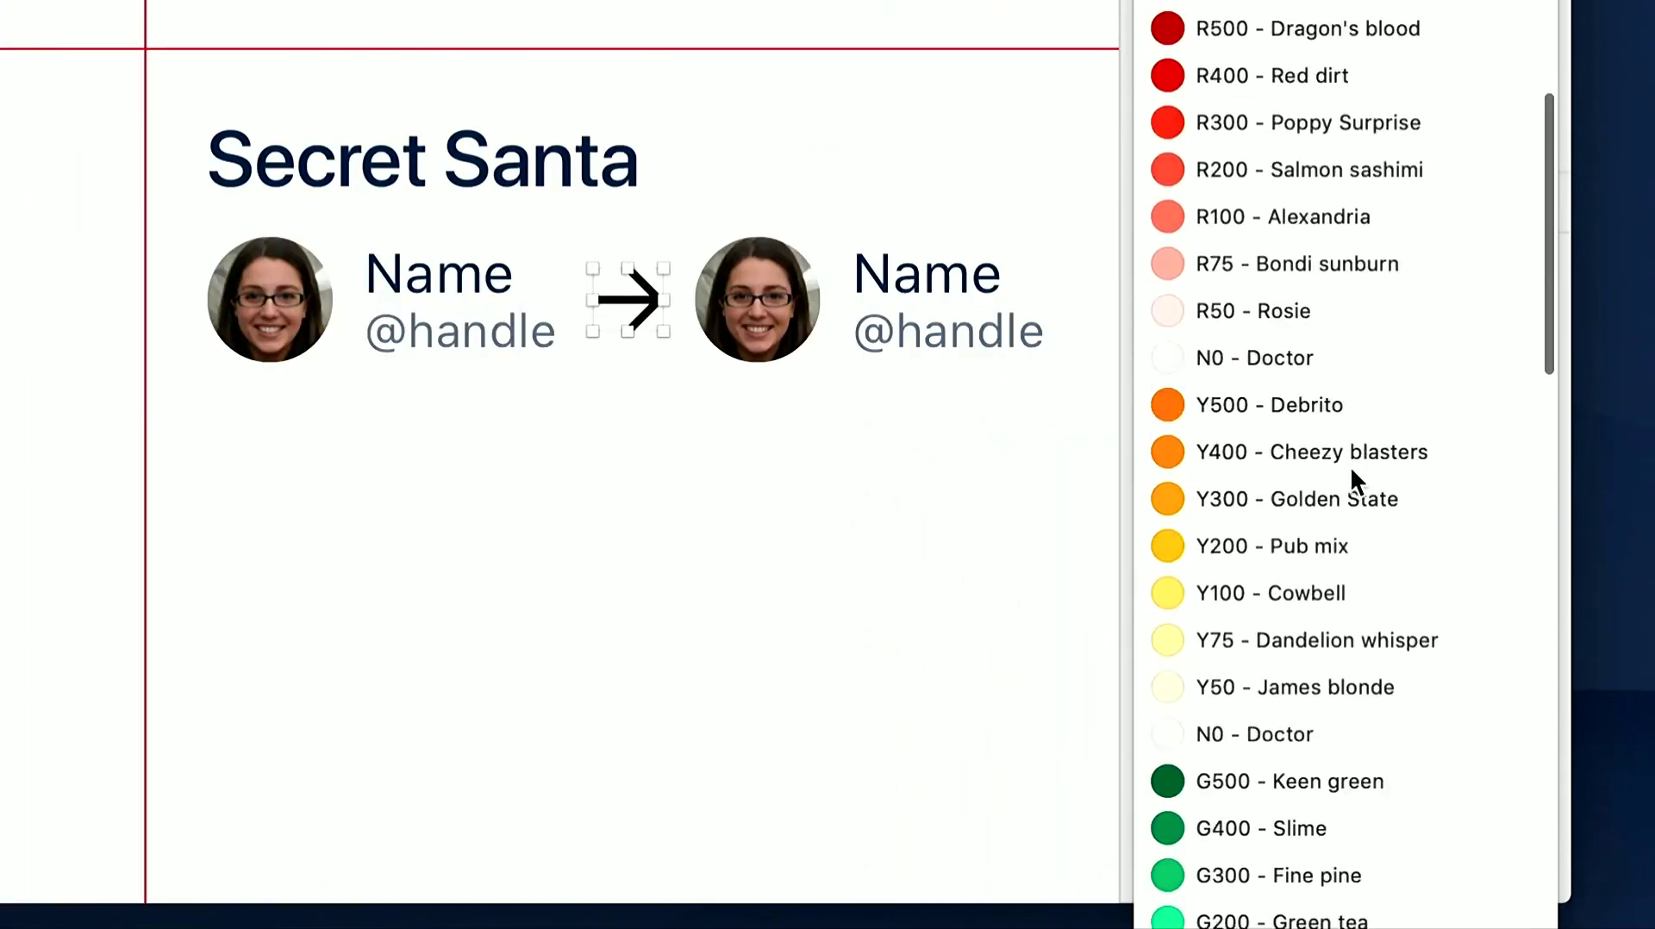
scroll(1350, 466, "down", 3)
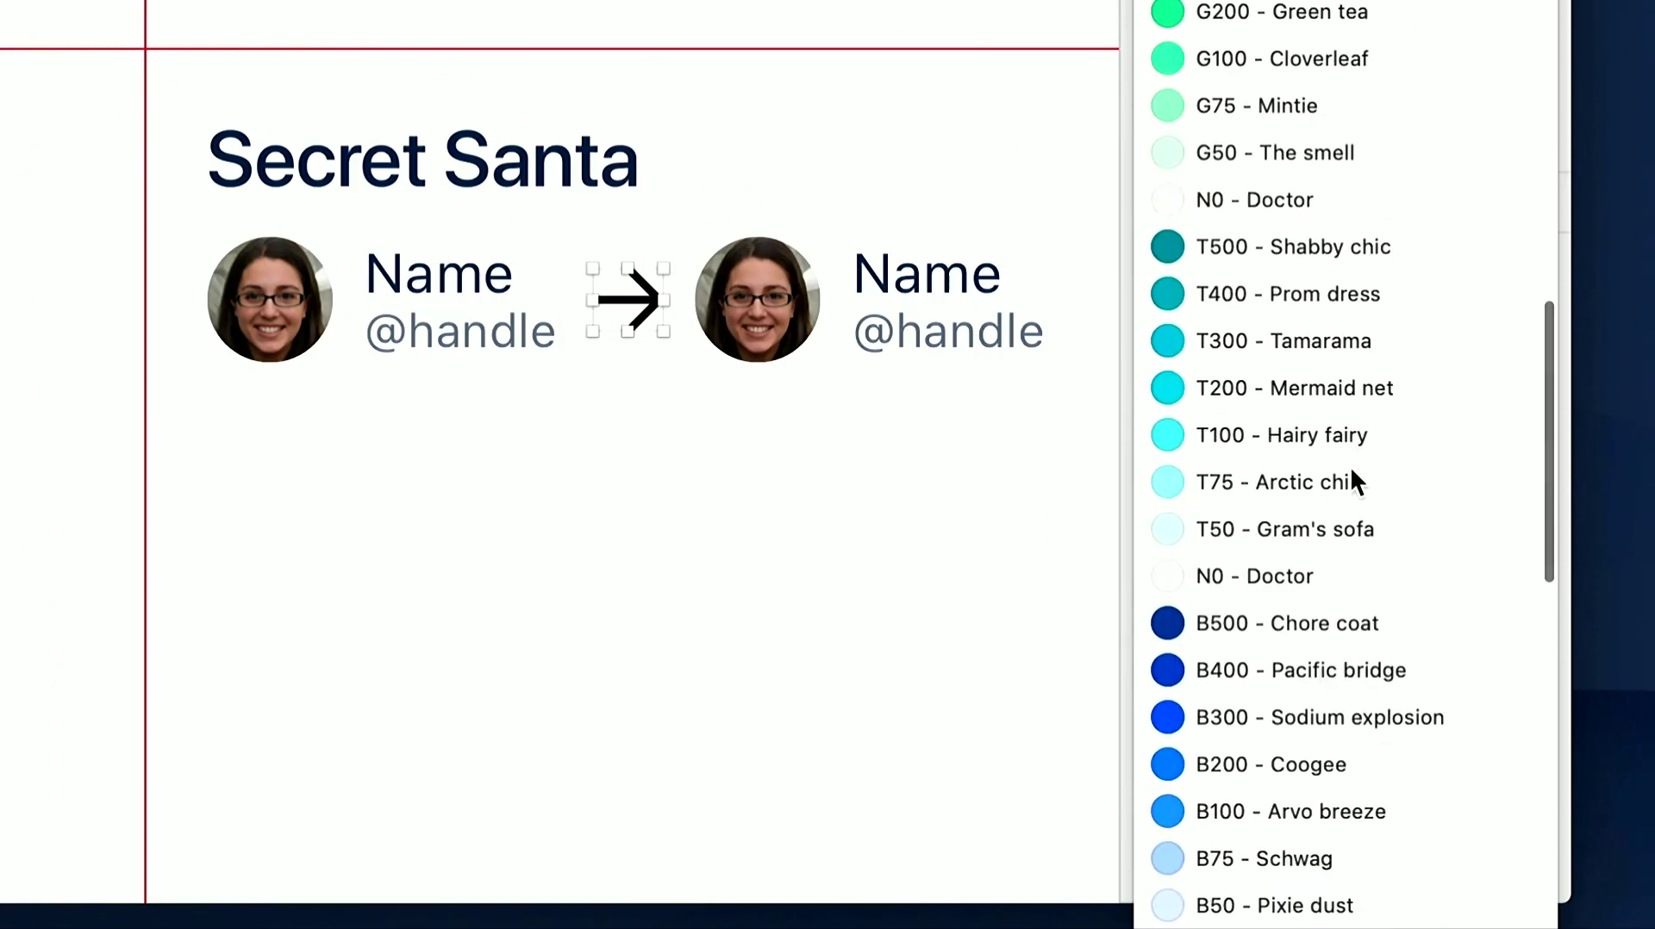
left_click(1326, 298)
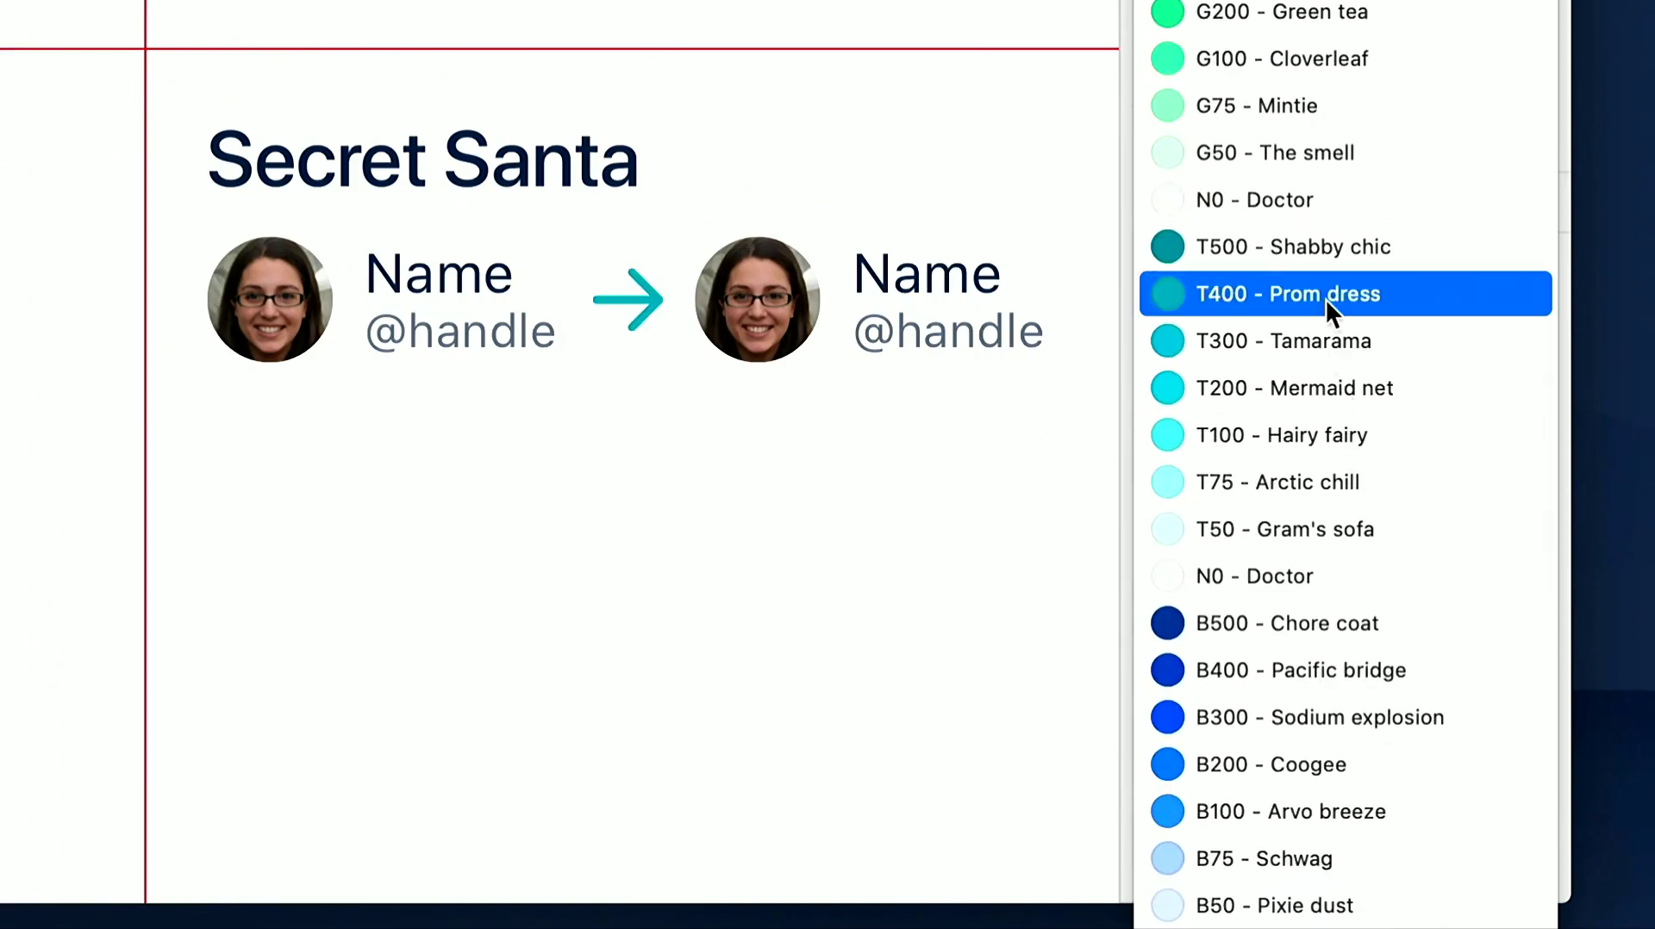
scroll(1324, 345, "up", 8)
scroll(1324, 345, "up", 1)
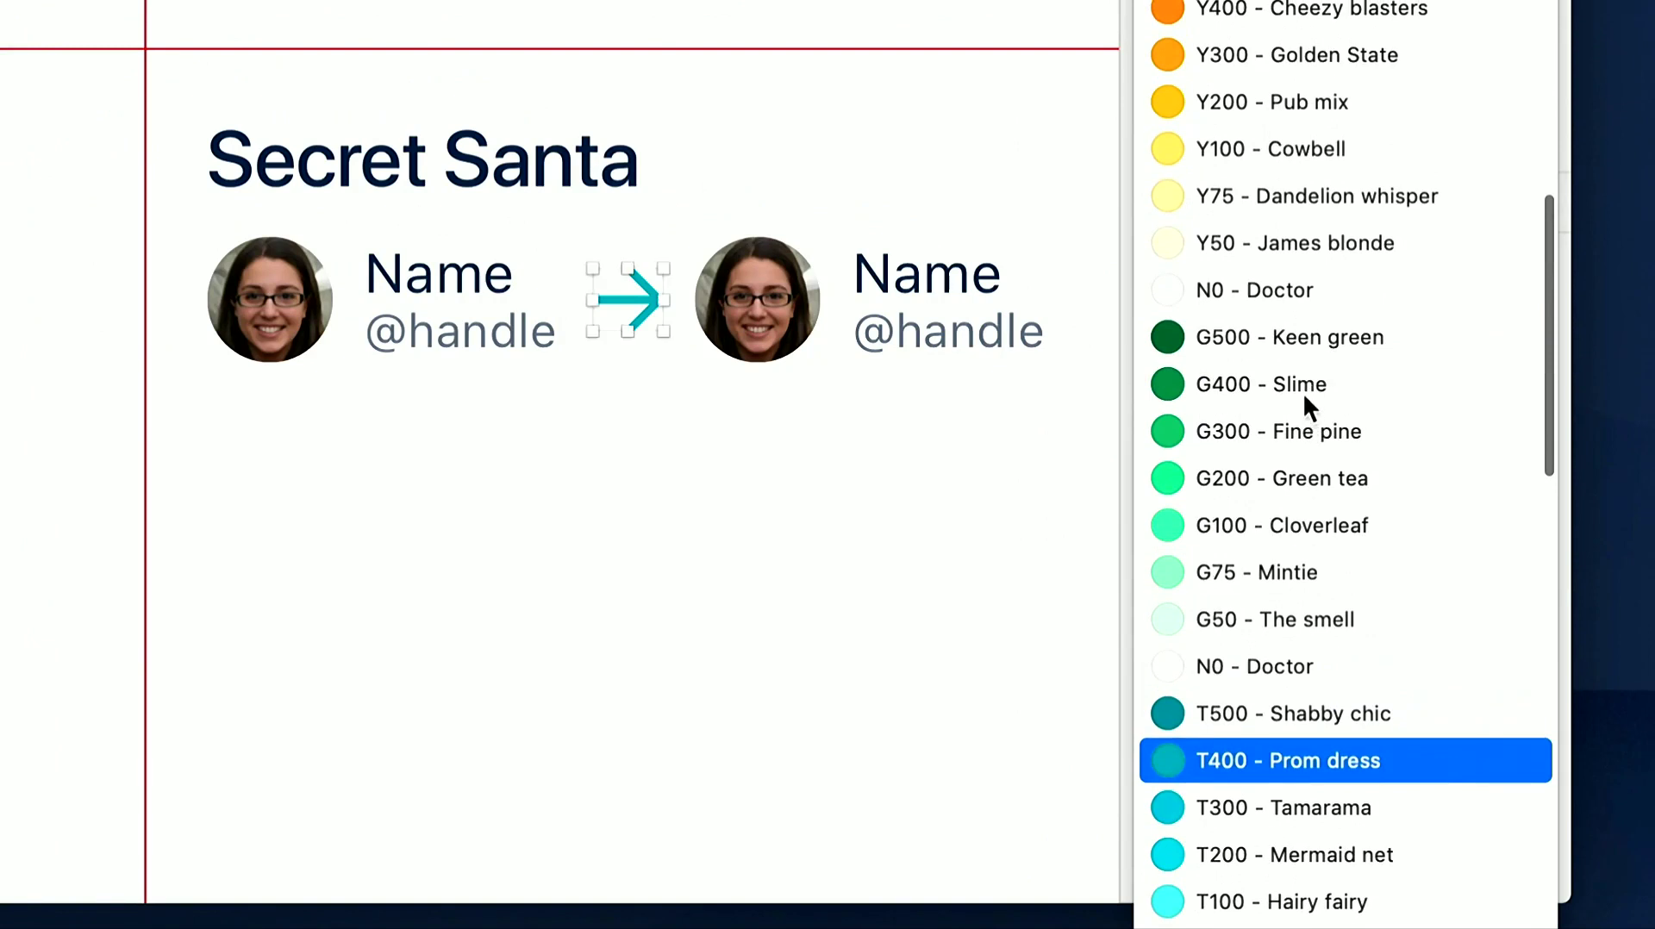
left_click(1303, 391)
Try N800 - Squid ink from the start of the ADG color list as the arrow's fill
scroll(1302, 390, "up", 10)
scroll(1302, 391, "up", 8)
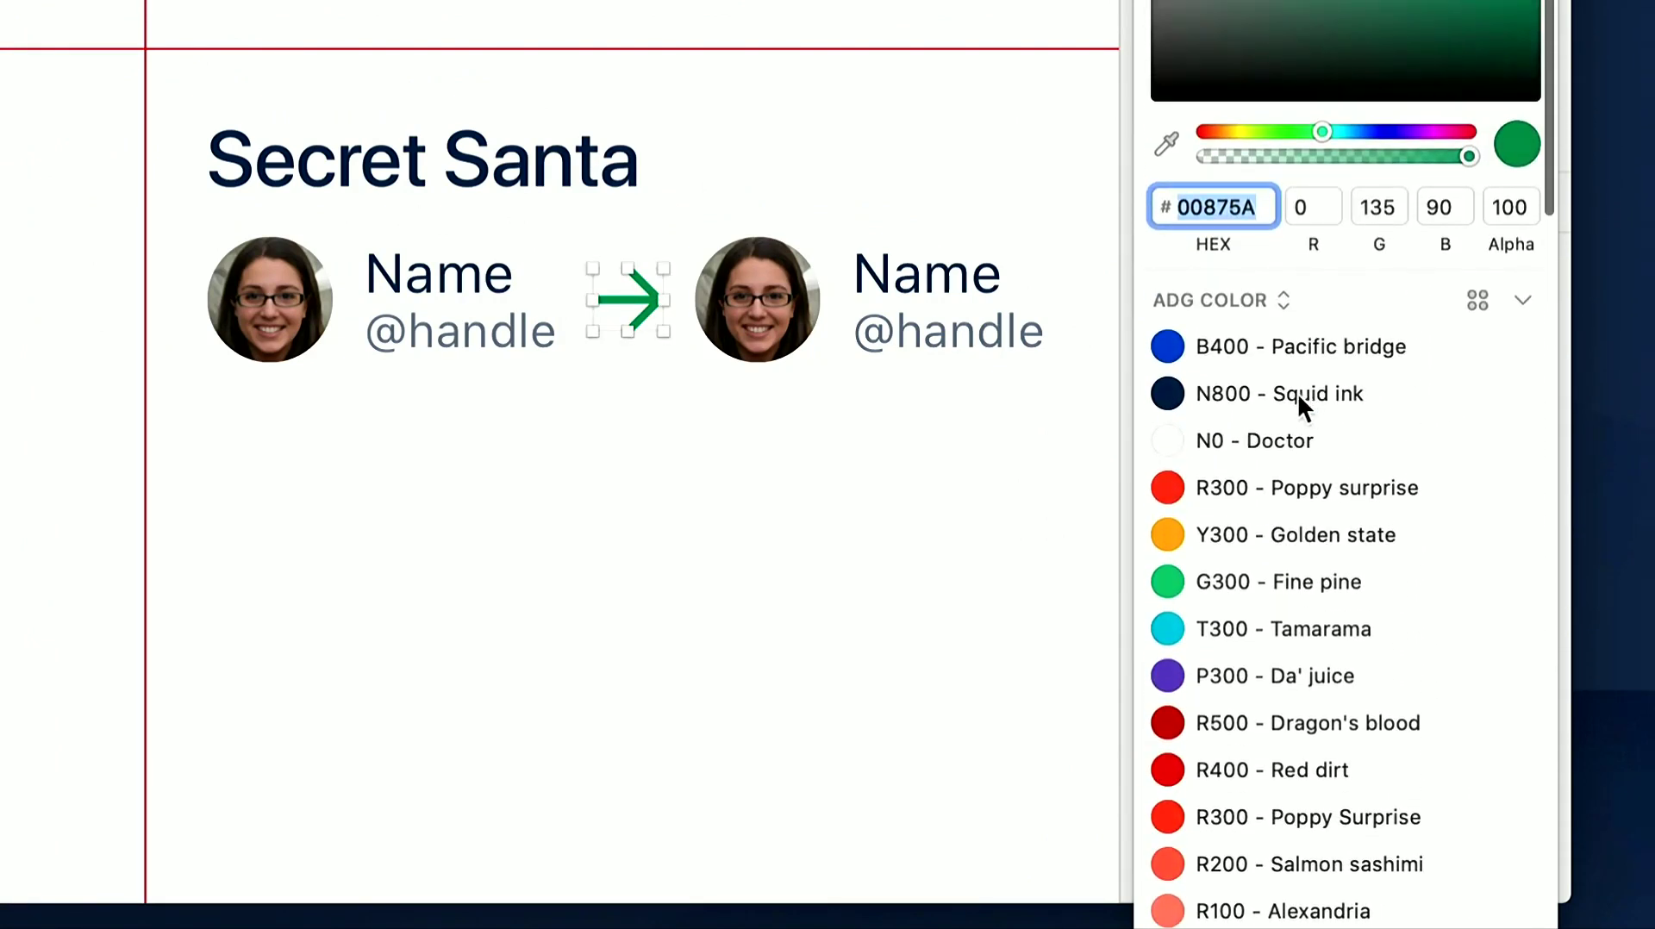
left_click(1169, 392)
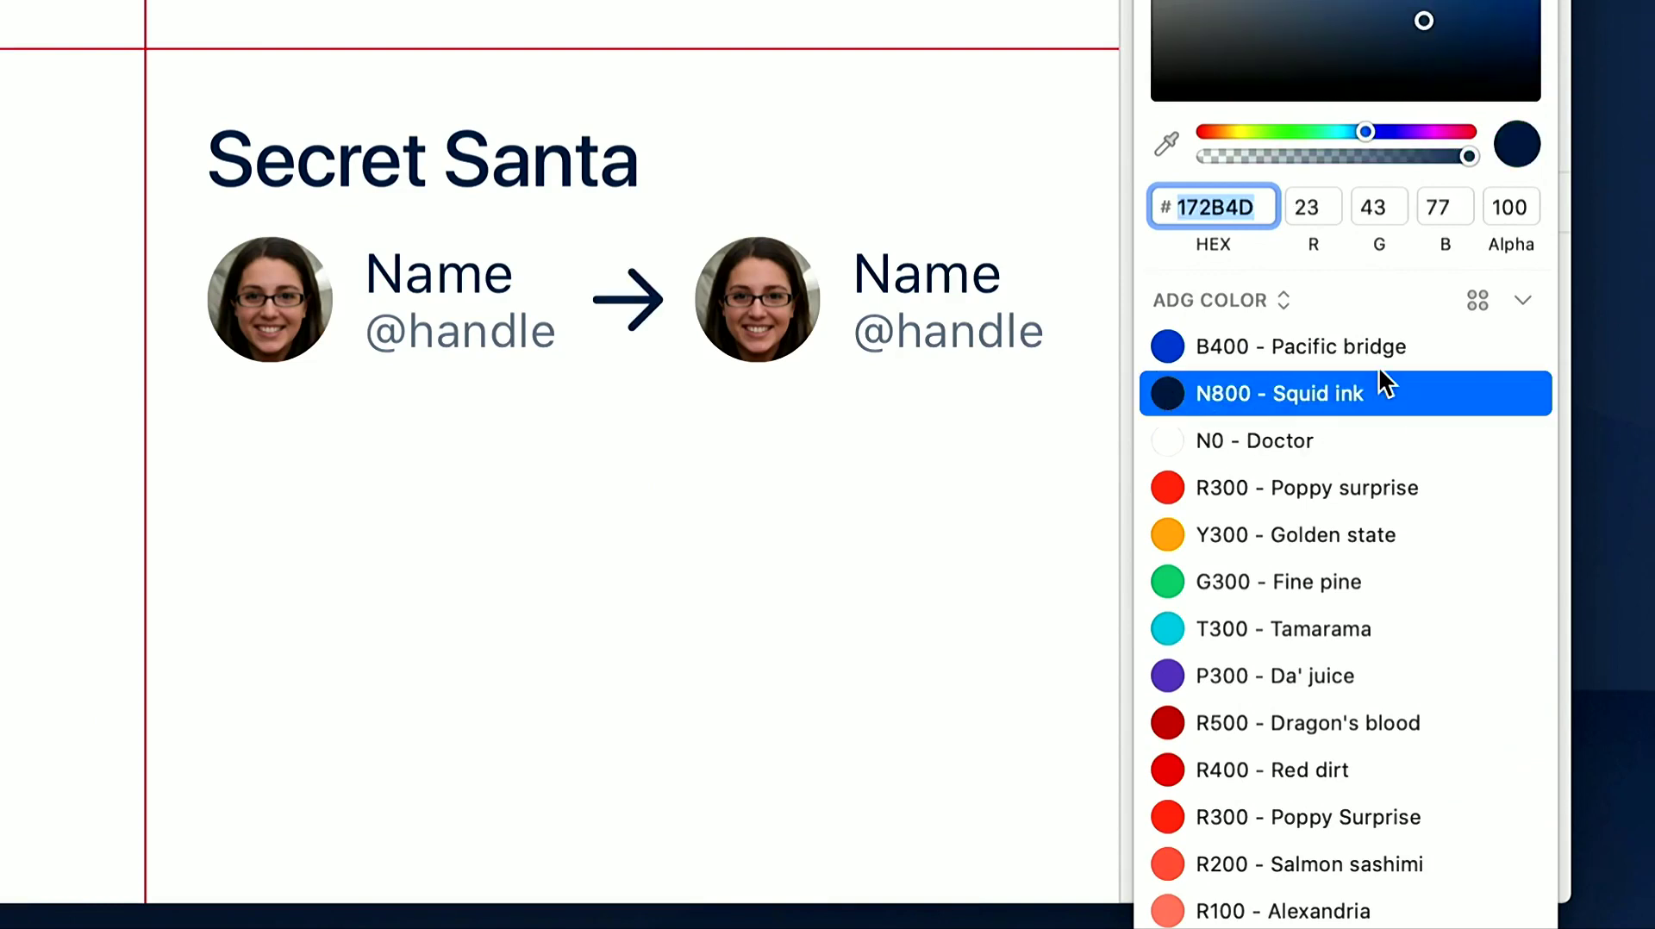
scroll(1382, 381, "up", 3)
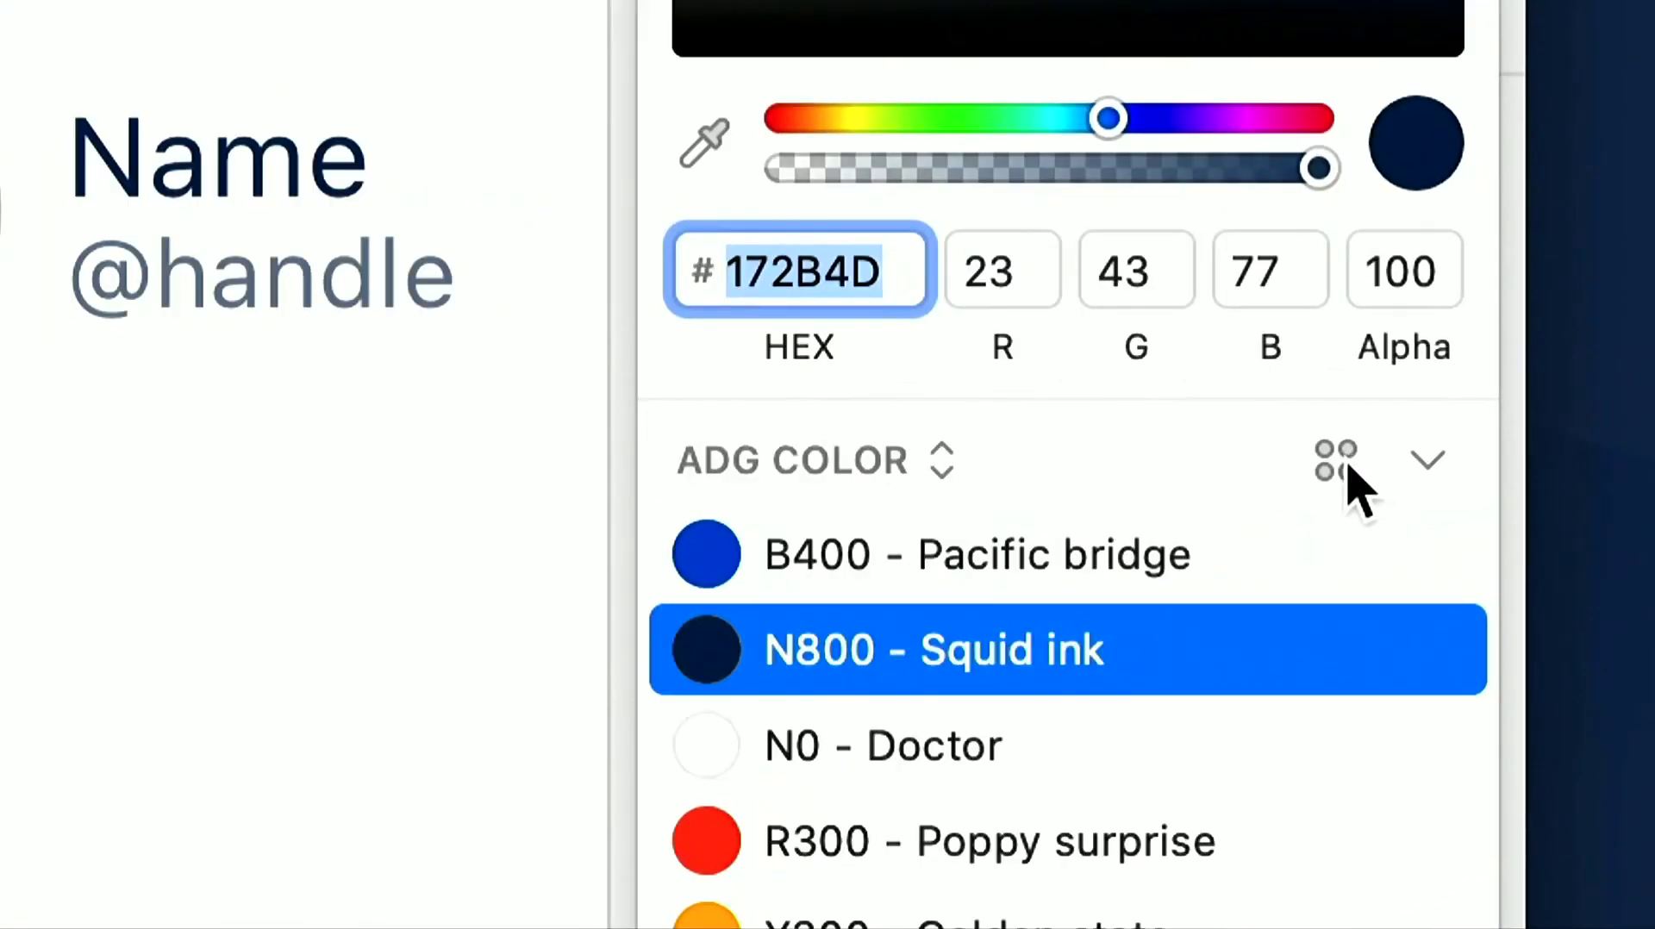
Display the ADG color presets as a swatch grid and fill the arrow with N400 - Concrete jungle
left_click(1350, 470)
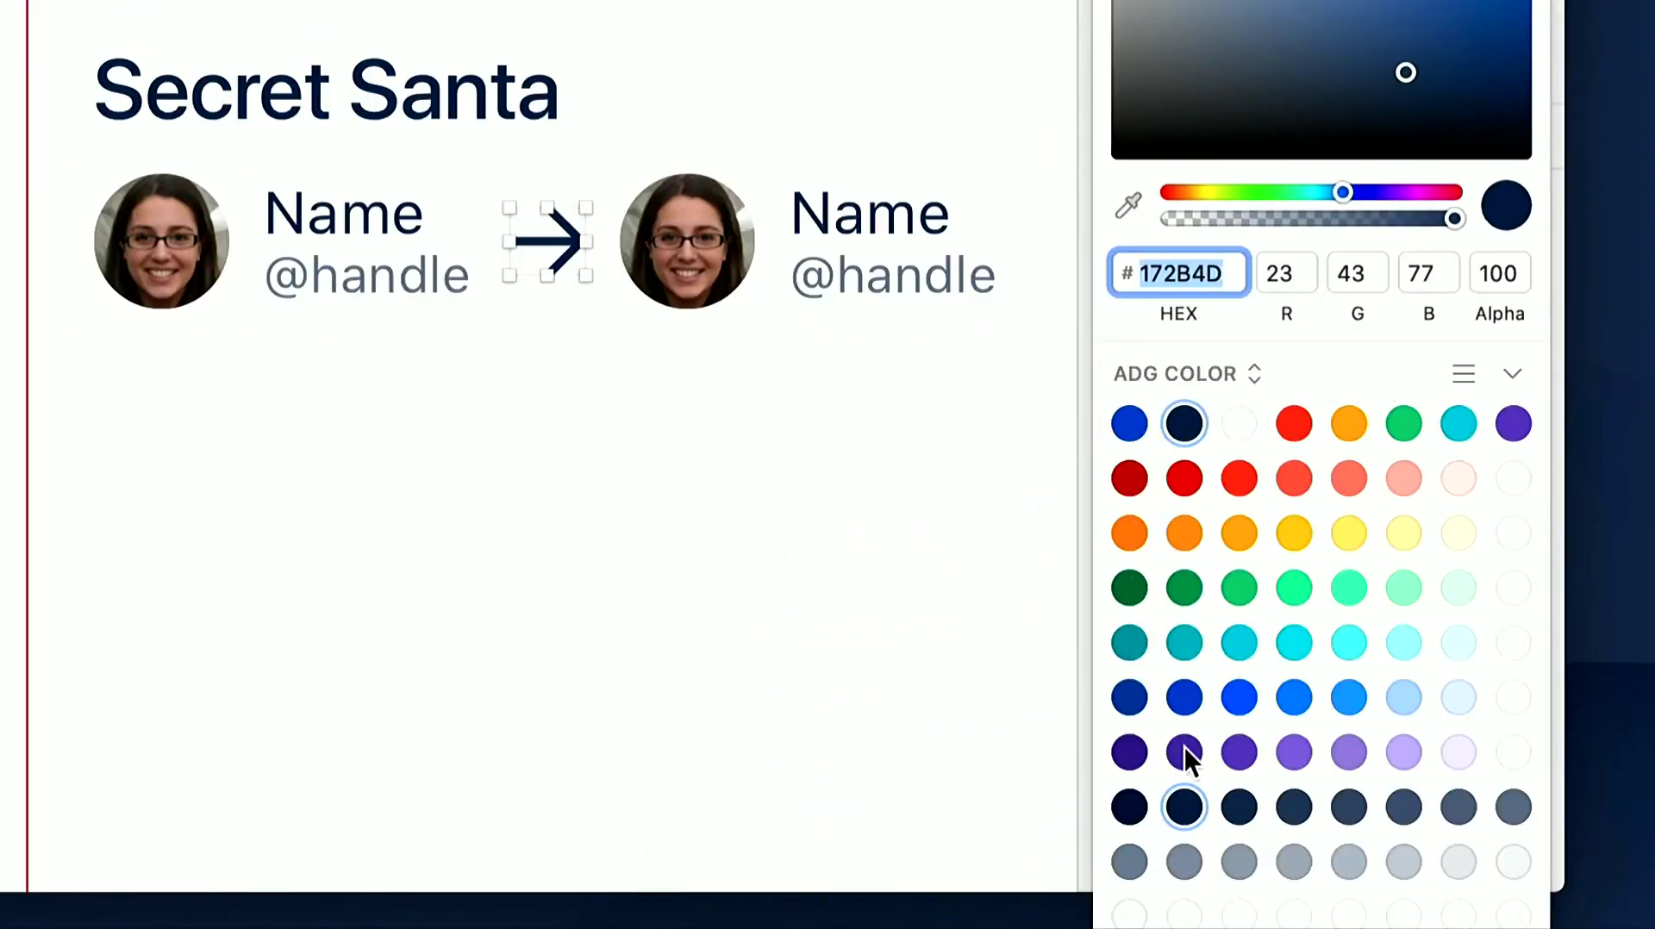
left_click(1406, 811)
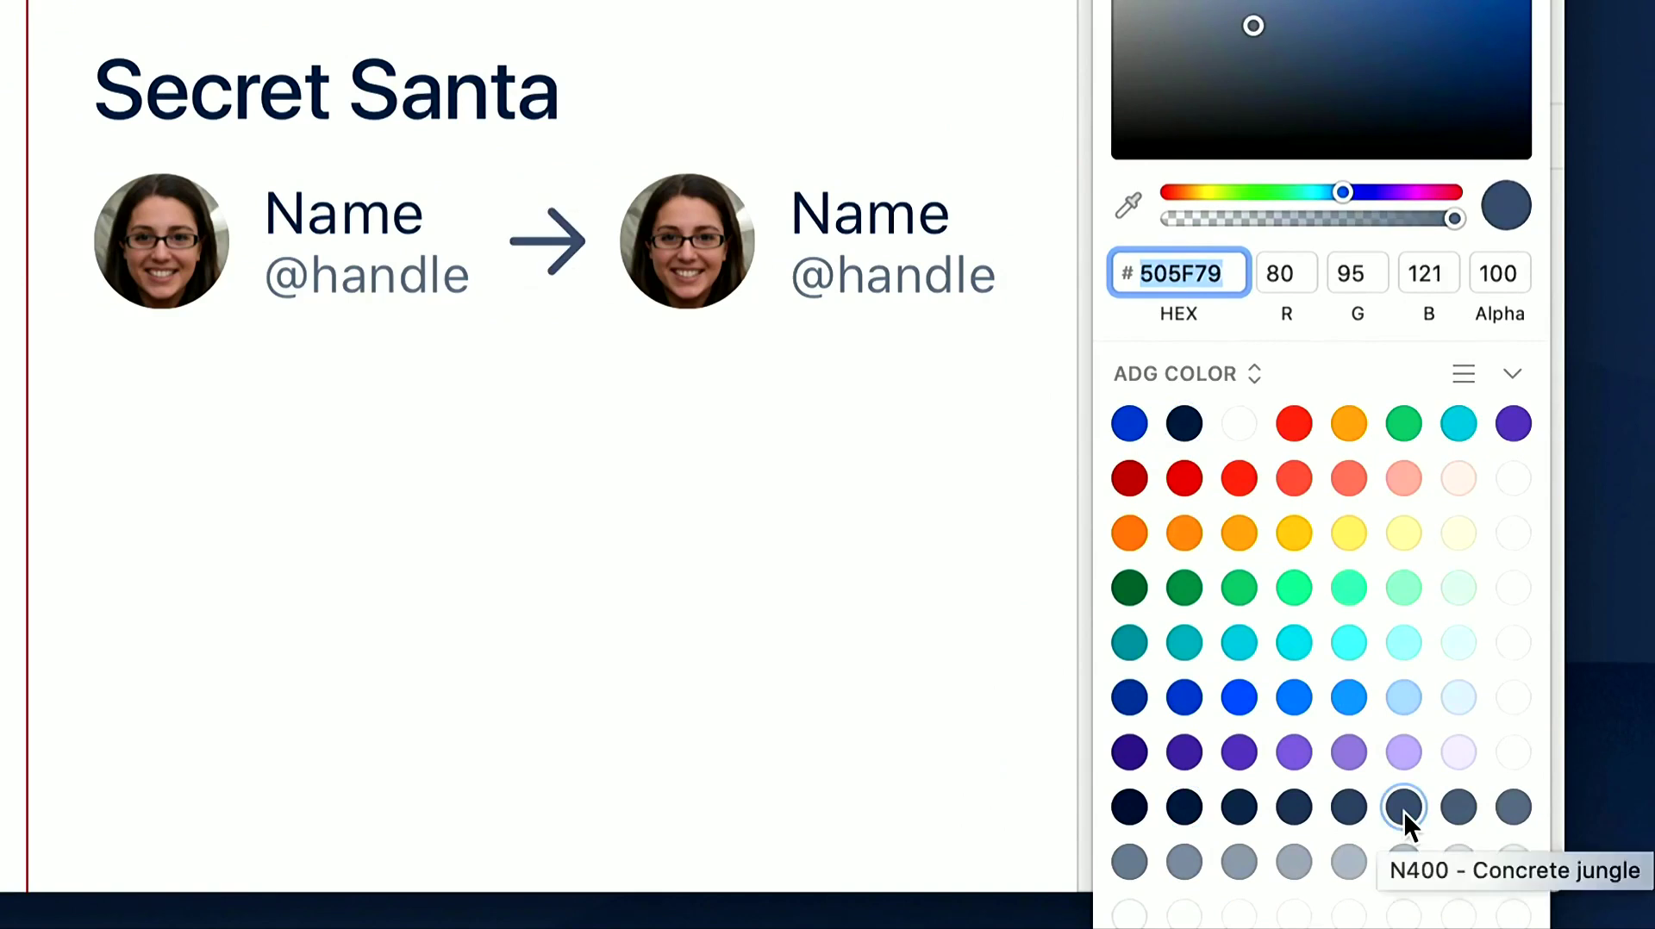
Fill the arrow with the dark navy 172B4D from the ADG color swatches and close the color picker
left_click(1186, 424)
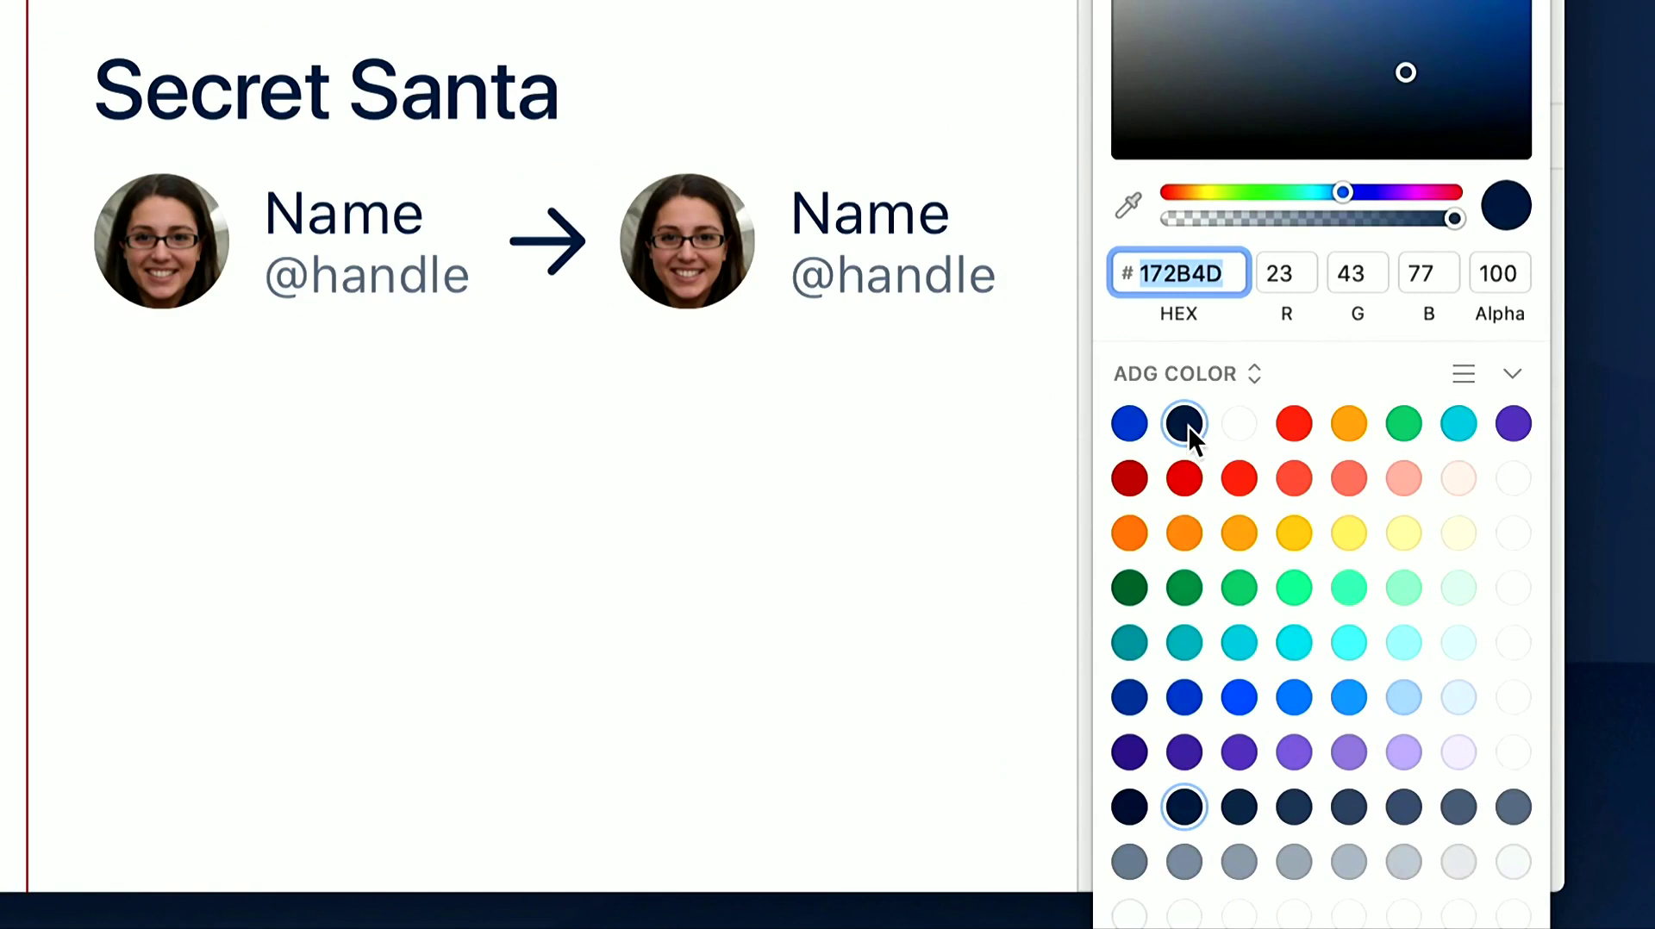
left_click(868, 399)
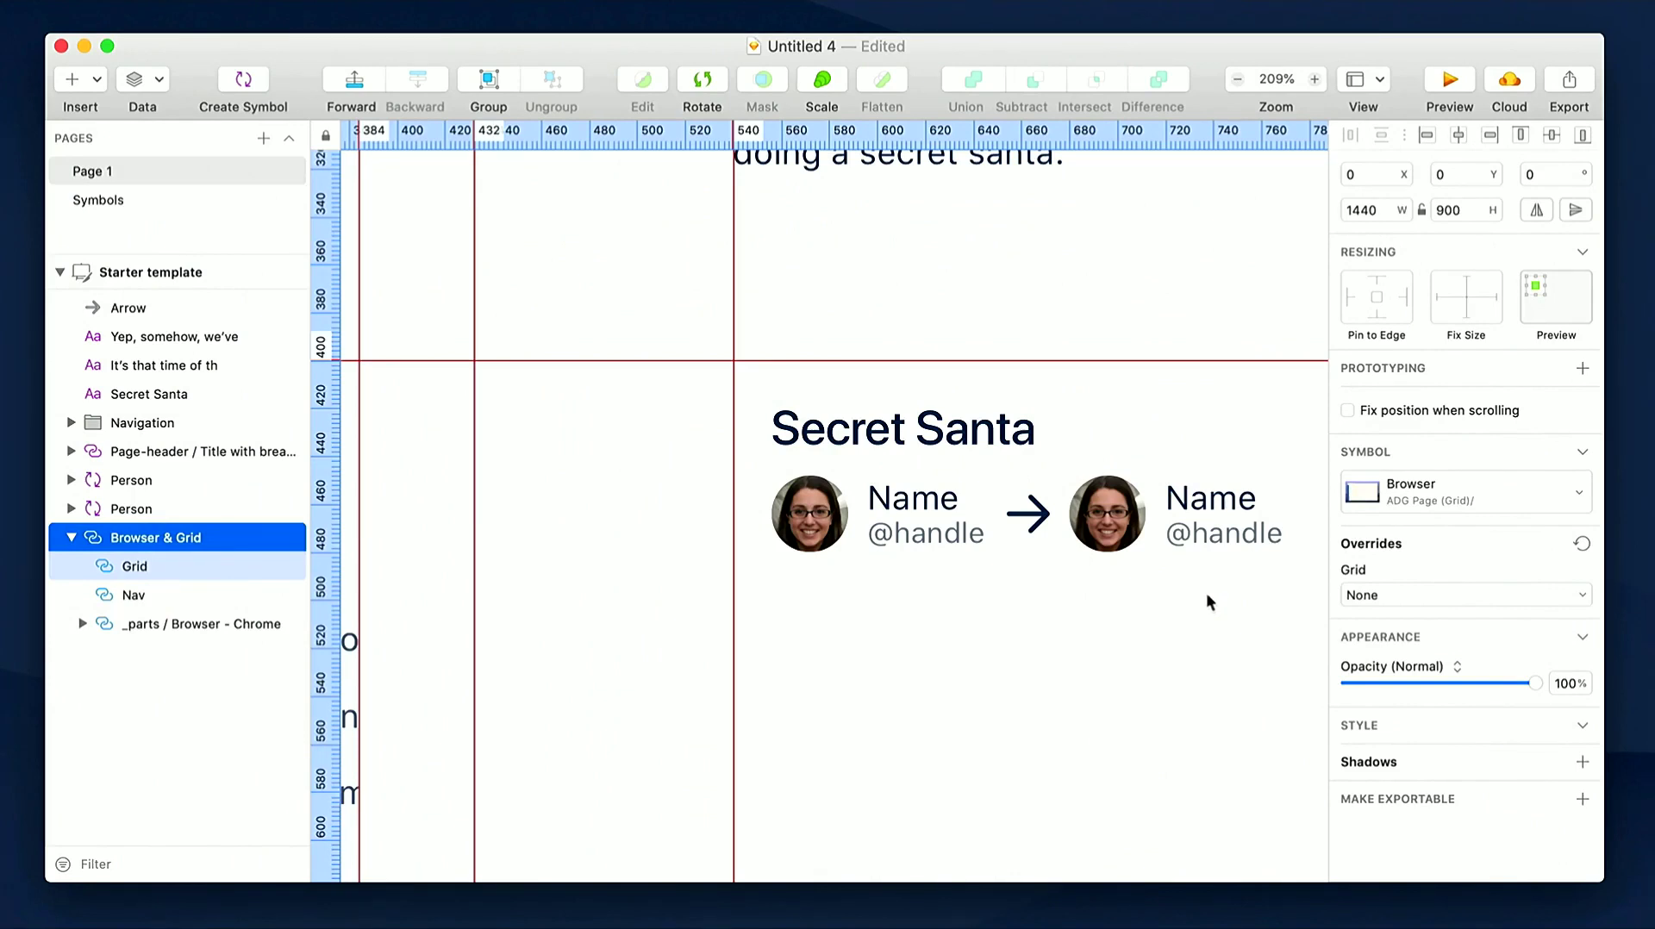
Apply the ADG Color layer style Neutral / N070 to the arrow between the two people
left_click(1041, 517)
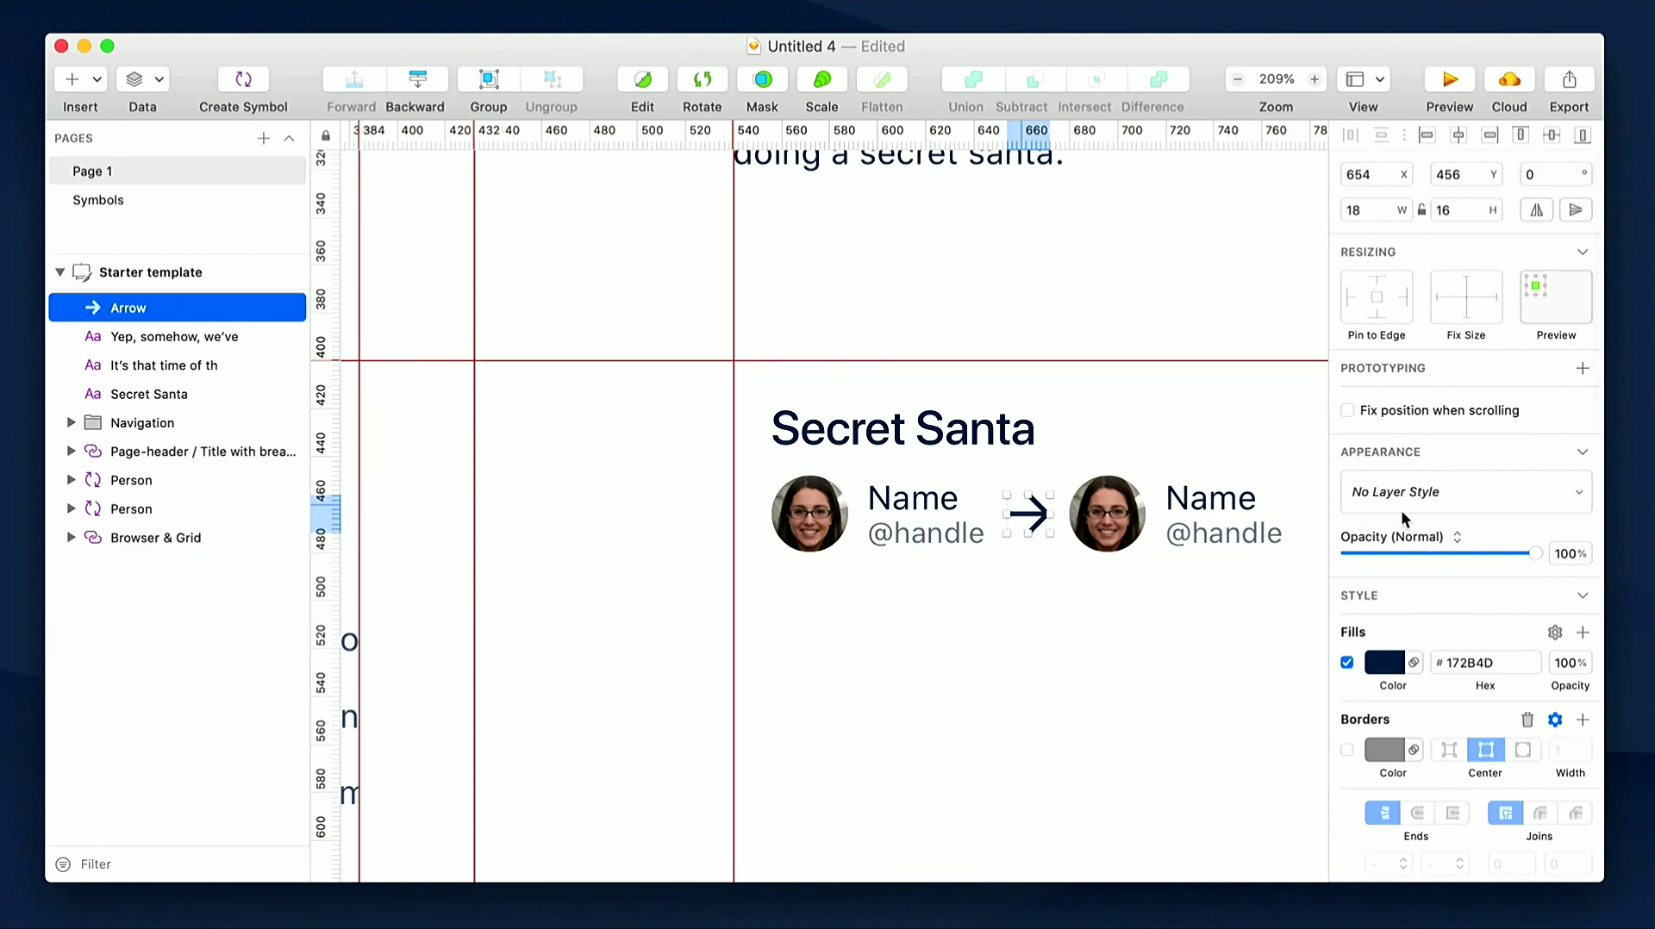
scroll(1406, 518, "down", 5)
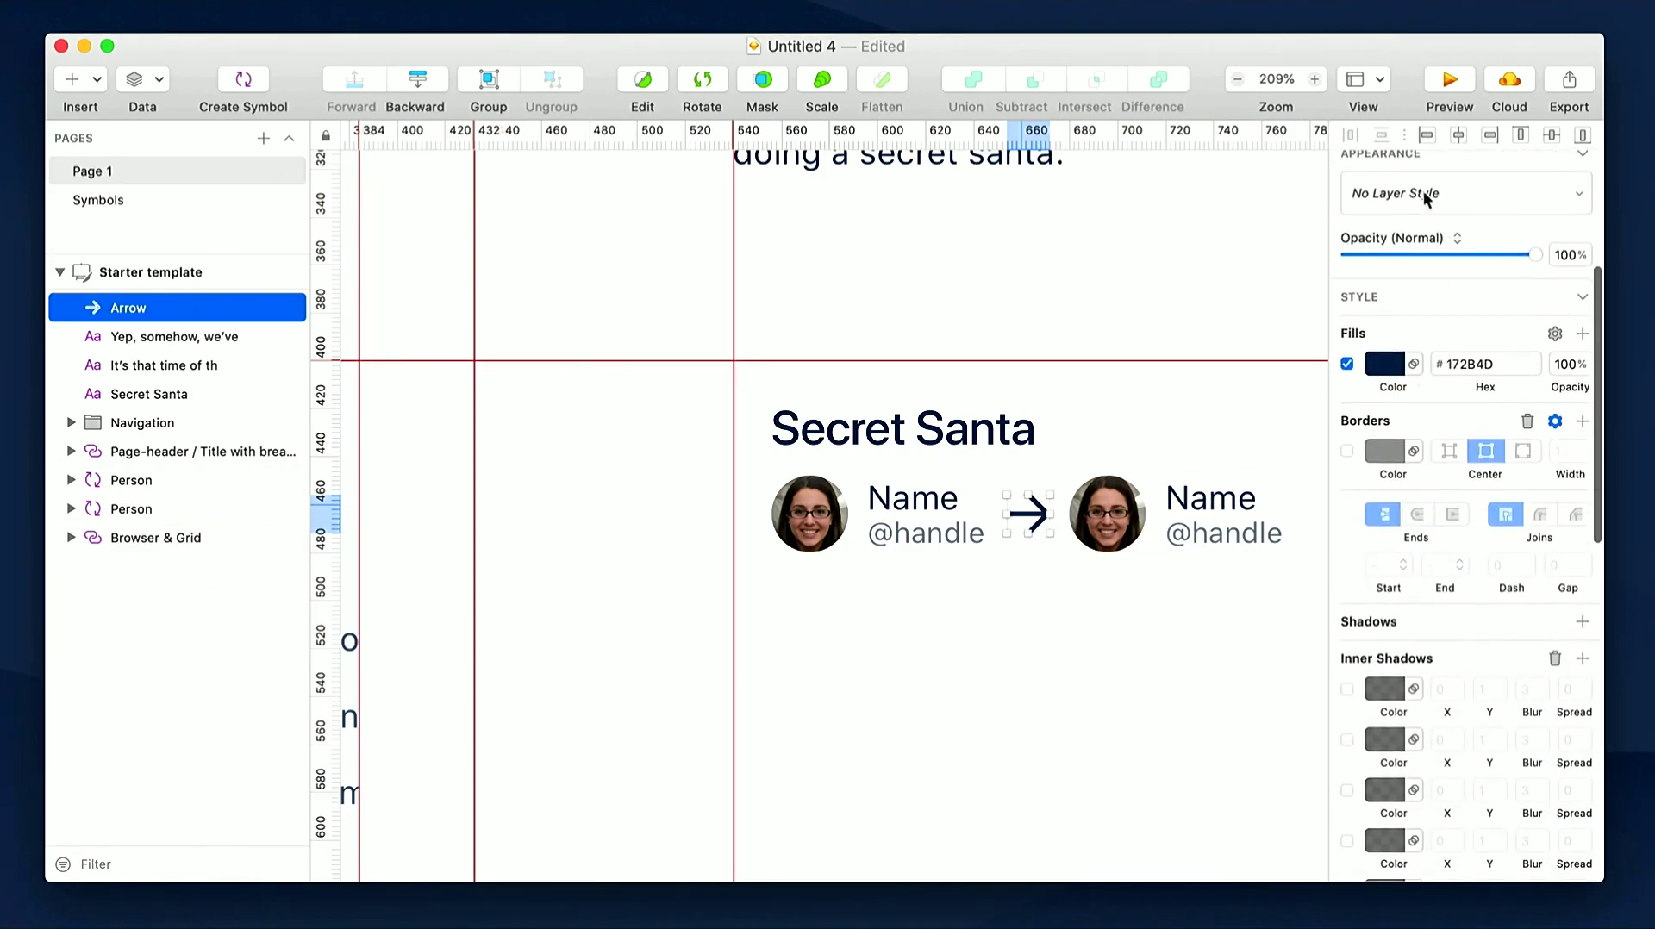
left_click(1424, 193)
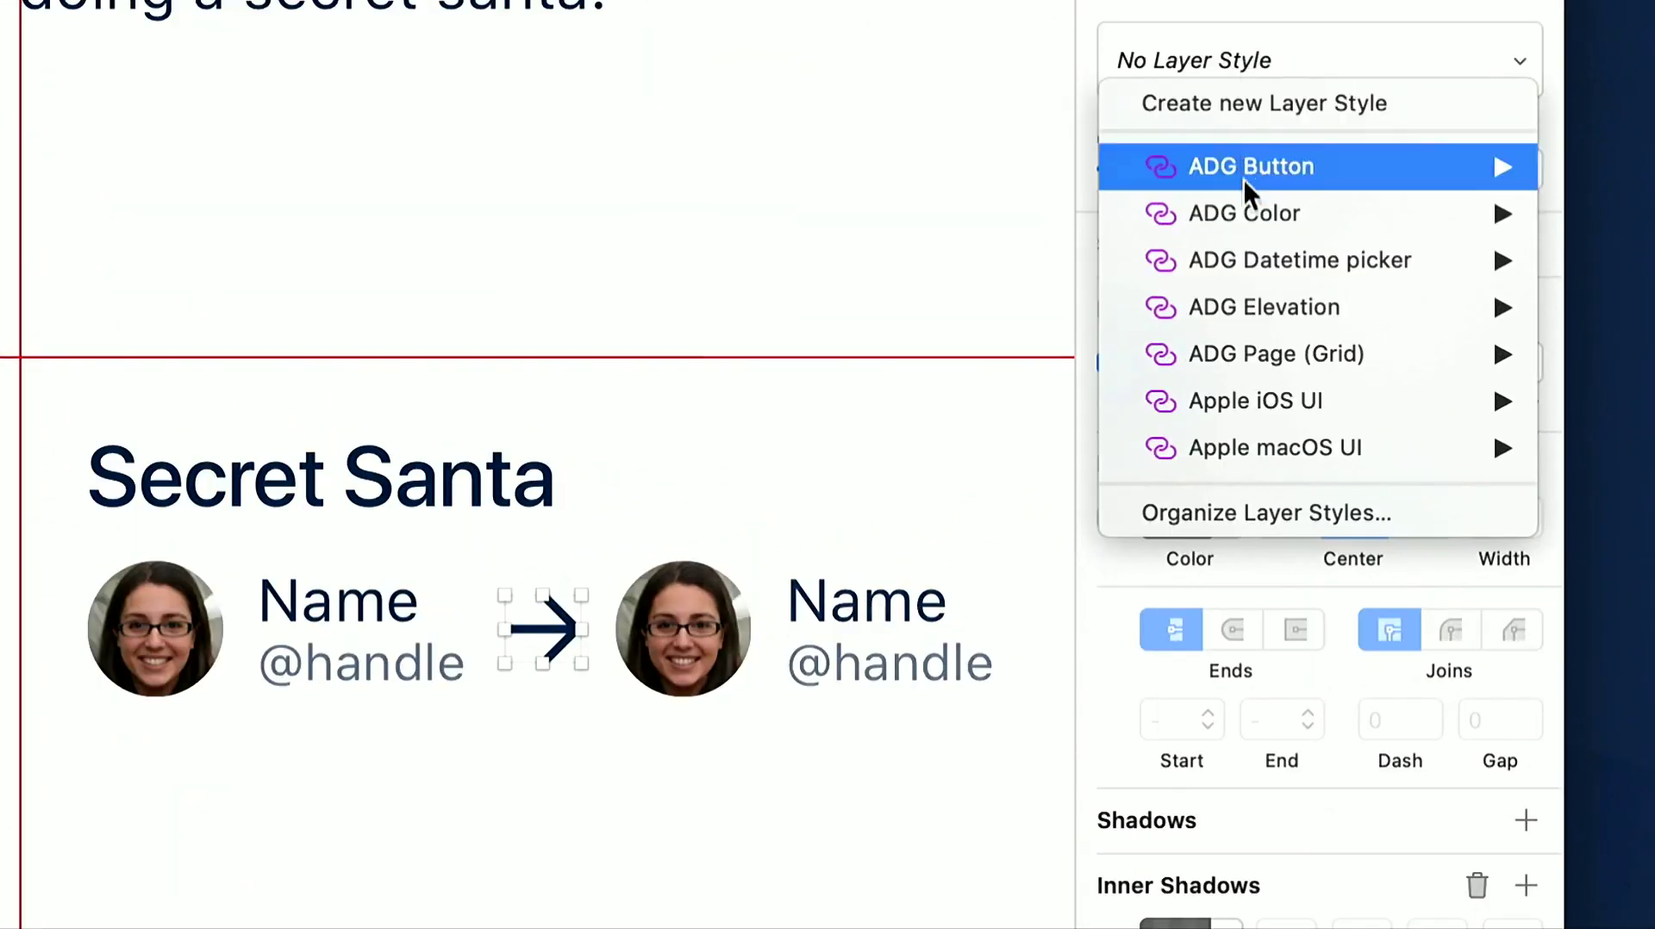
mouse_move(1242, 214)
mouse_move(1006, 216)
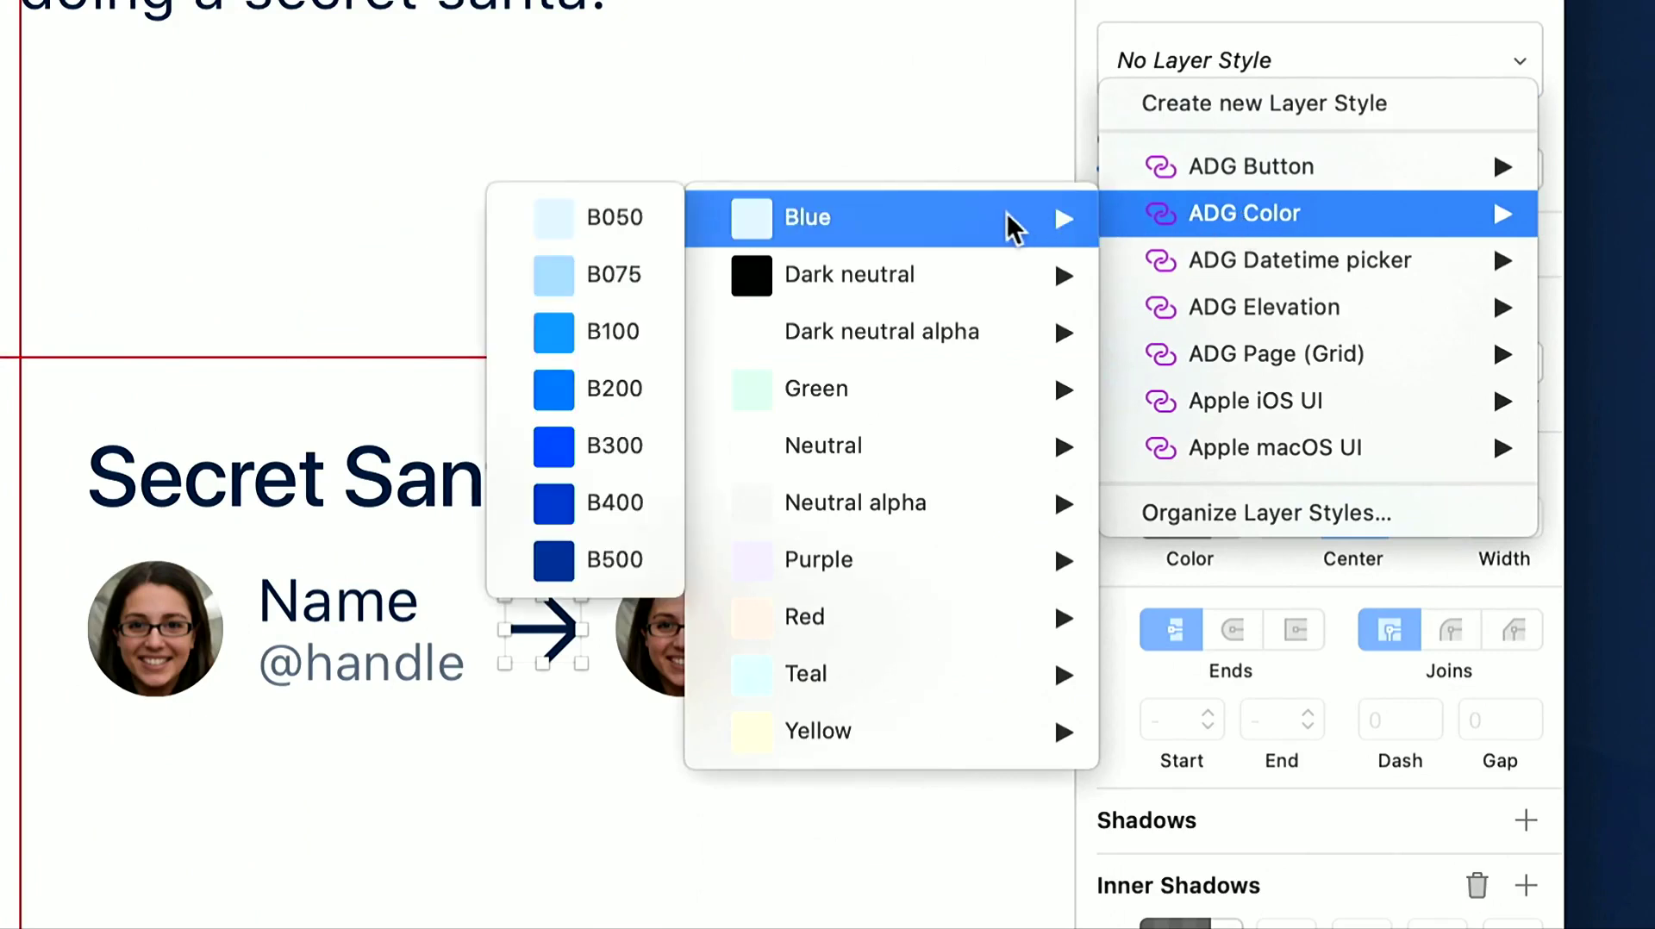
mouse_move(940, 470)
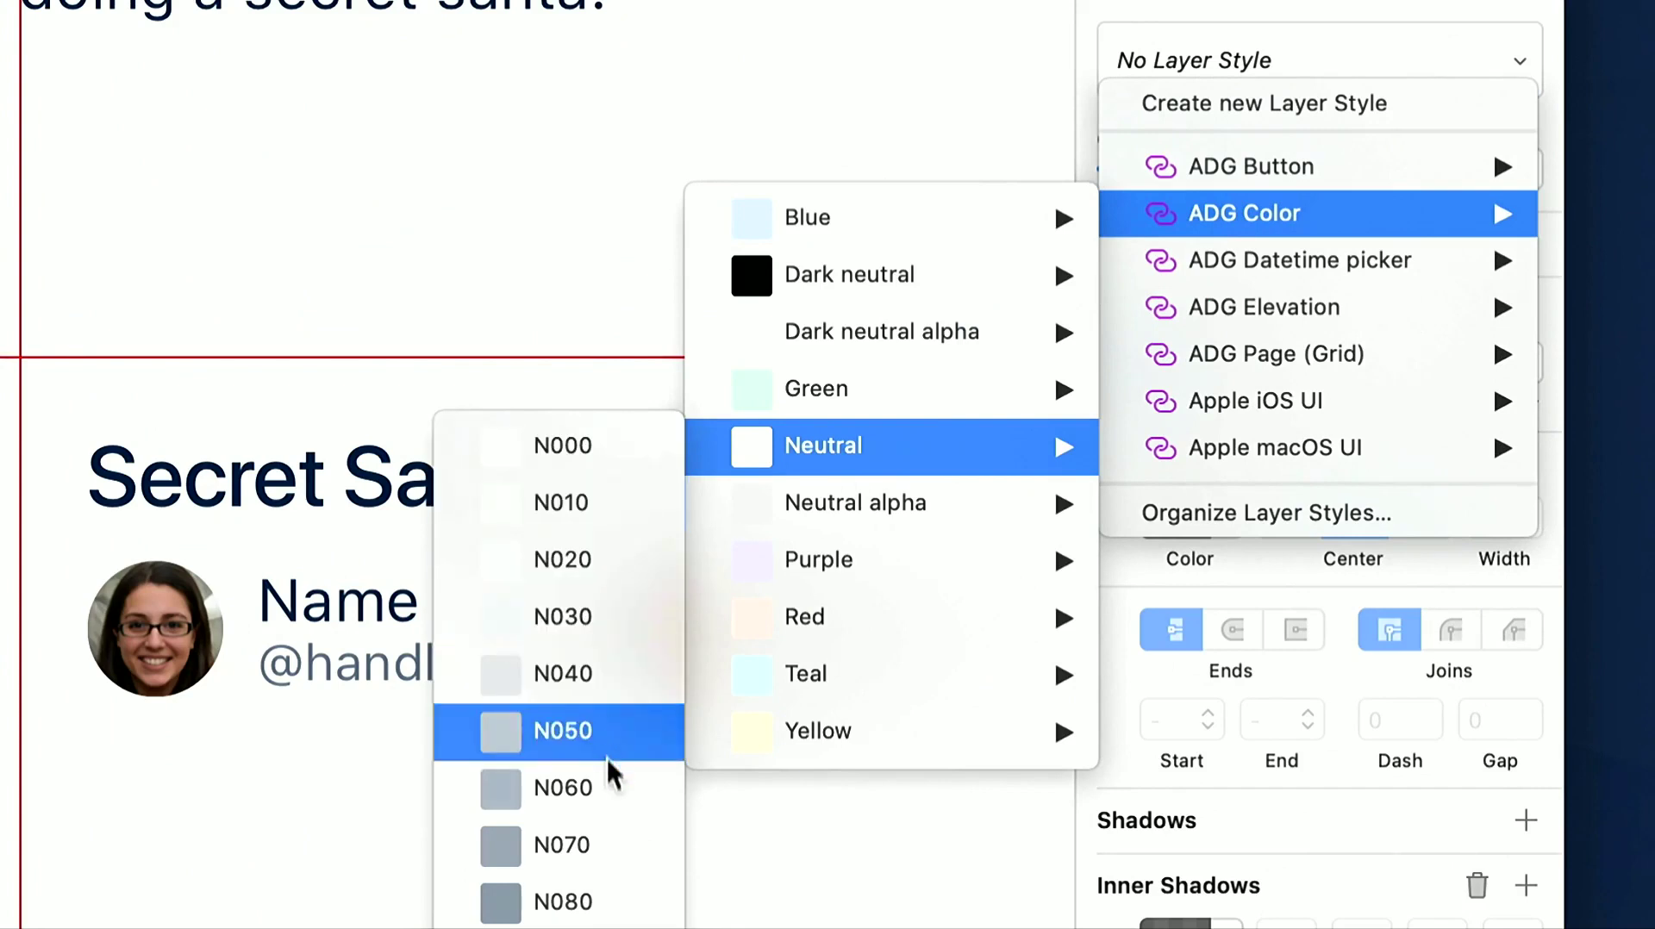
left_click(592, 857)
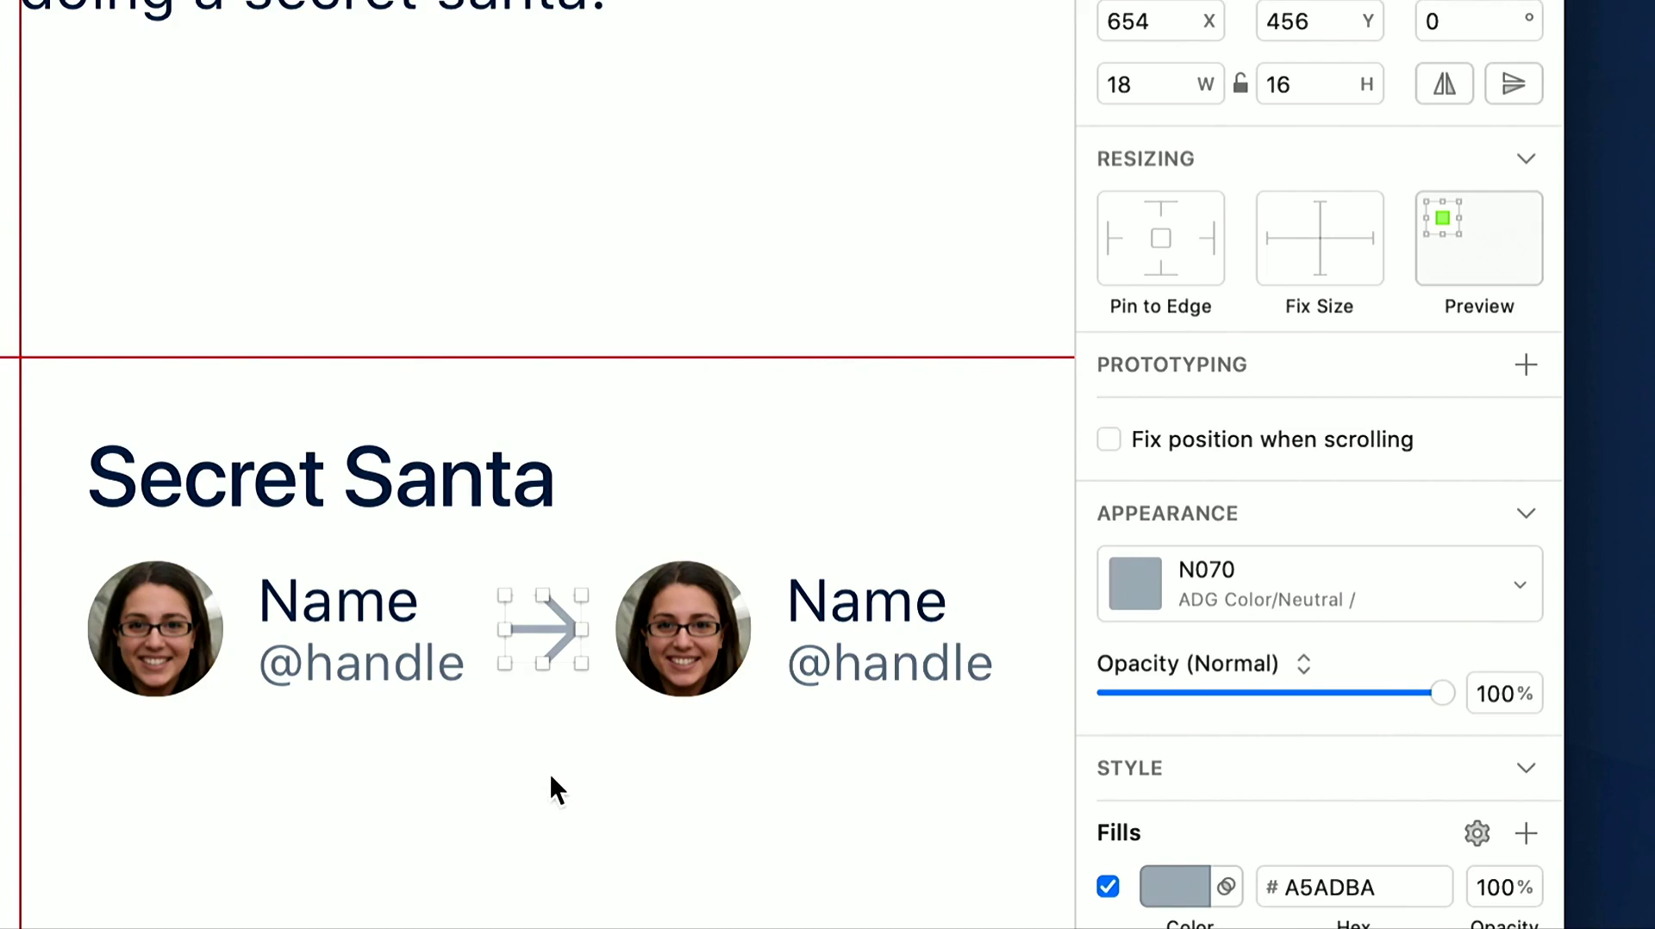
Create a symbol named List Entry from the arrow and both Person instances, sent to the Symbols page
left_click(685, 629, "shift")
left_click(362, 622, "shift")
right_click(364, 624)
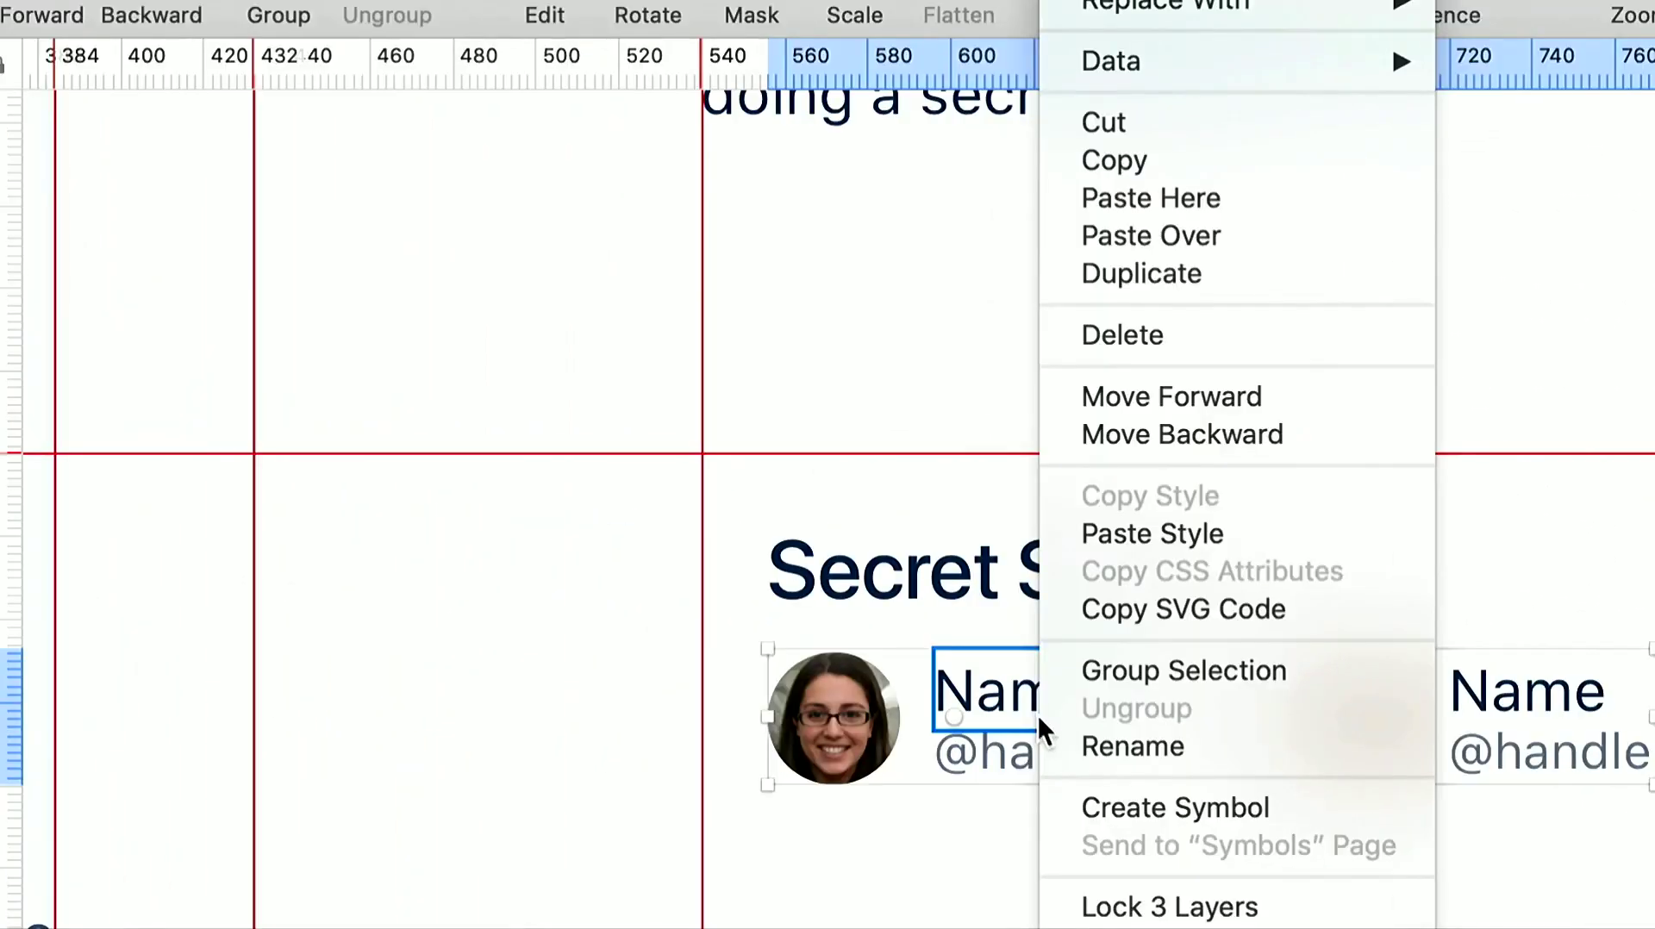
left_click(1089, 804)
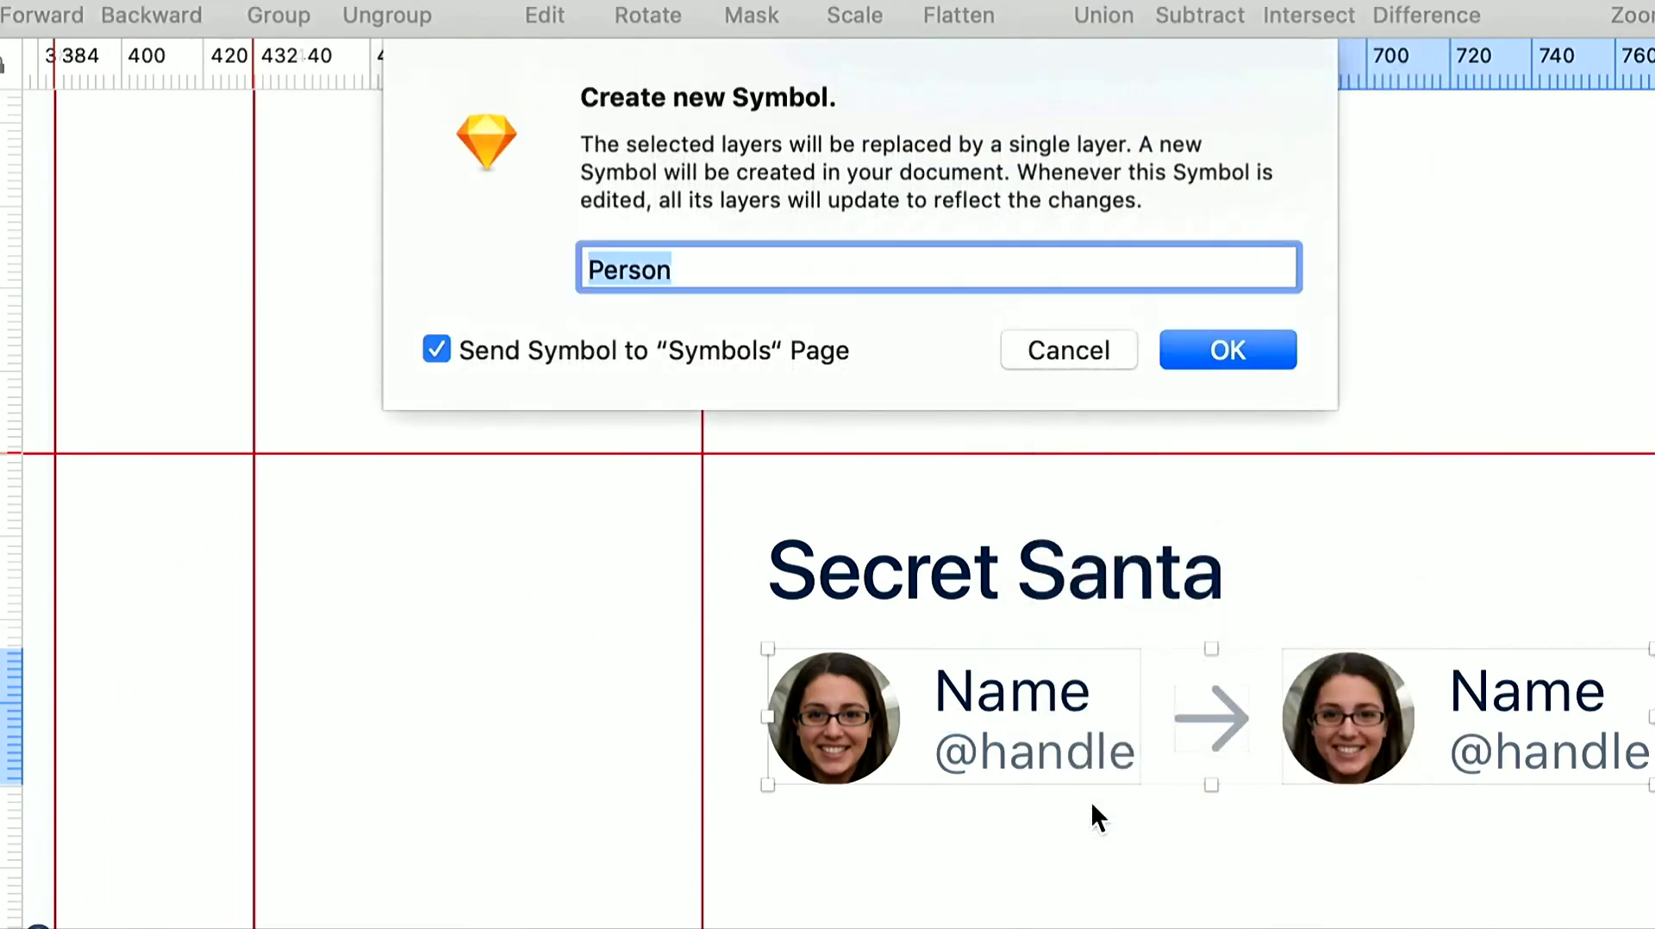
type("List Entry")
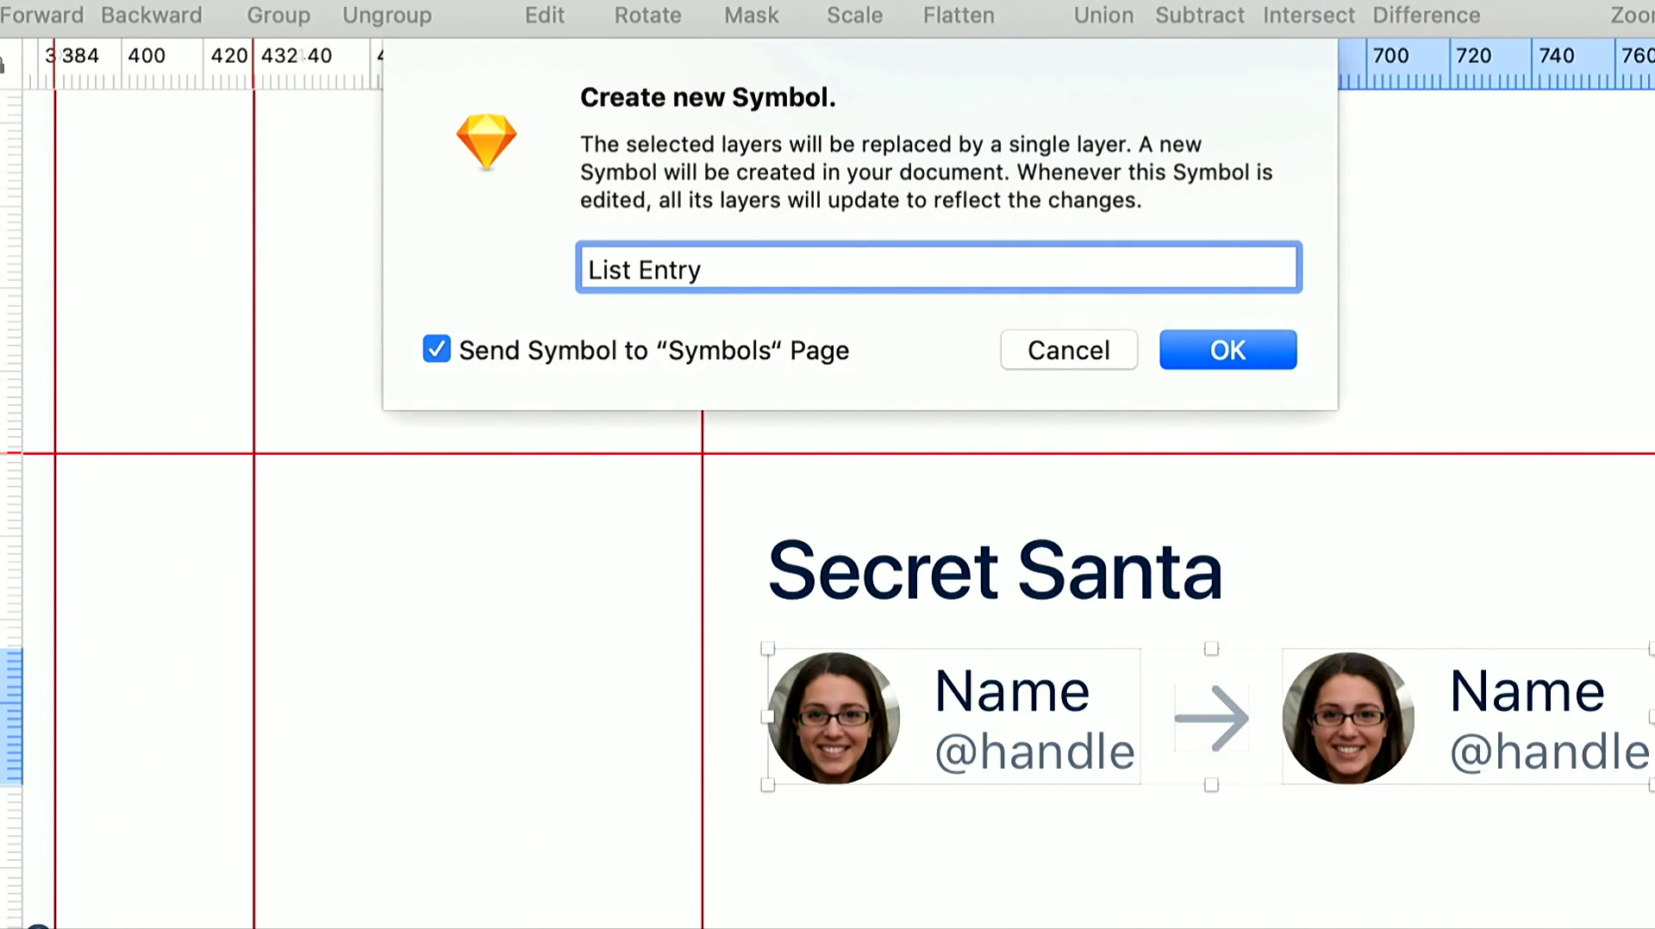
key("Return")
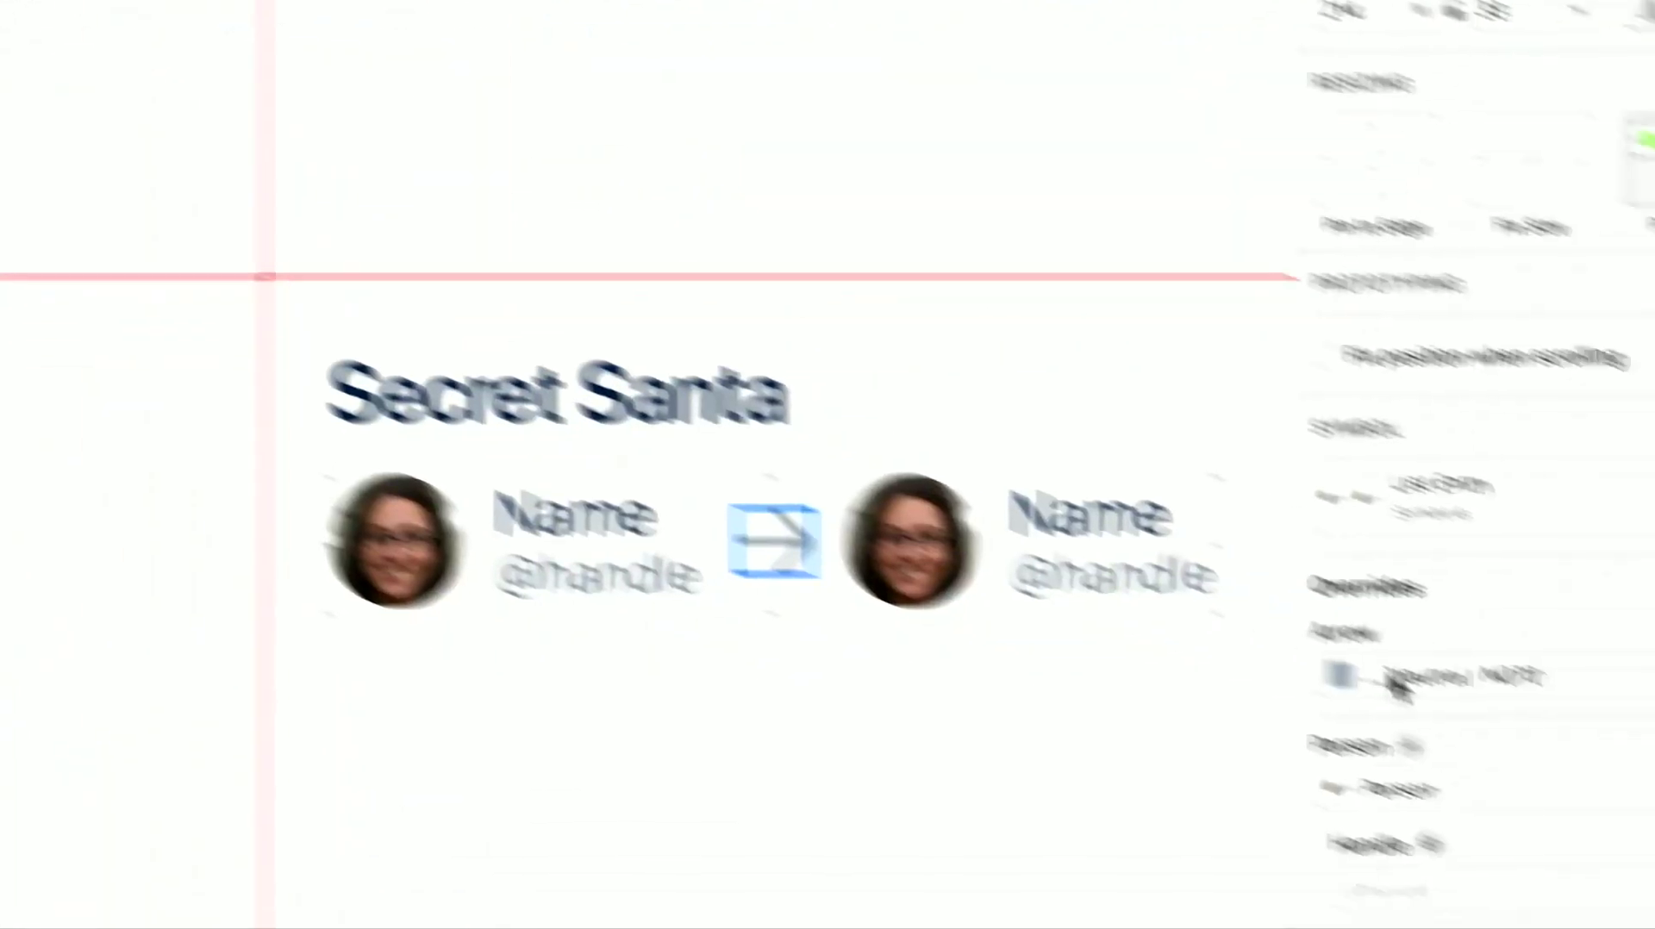
Try the ADG Color style Green / G300 as the List Entry's Arrow override, and reset the overrides
scroll(1397, 685, "down", 5)
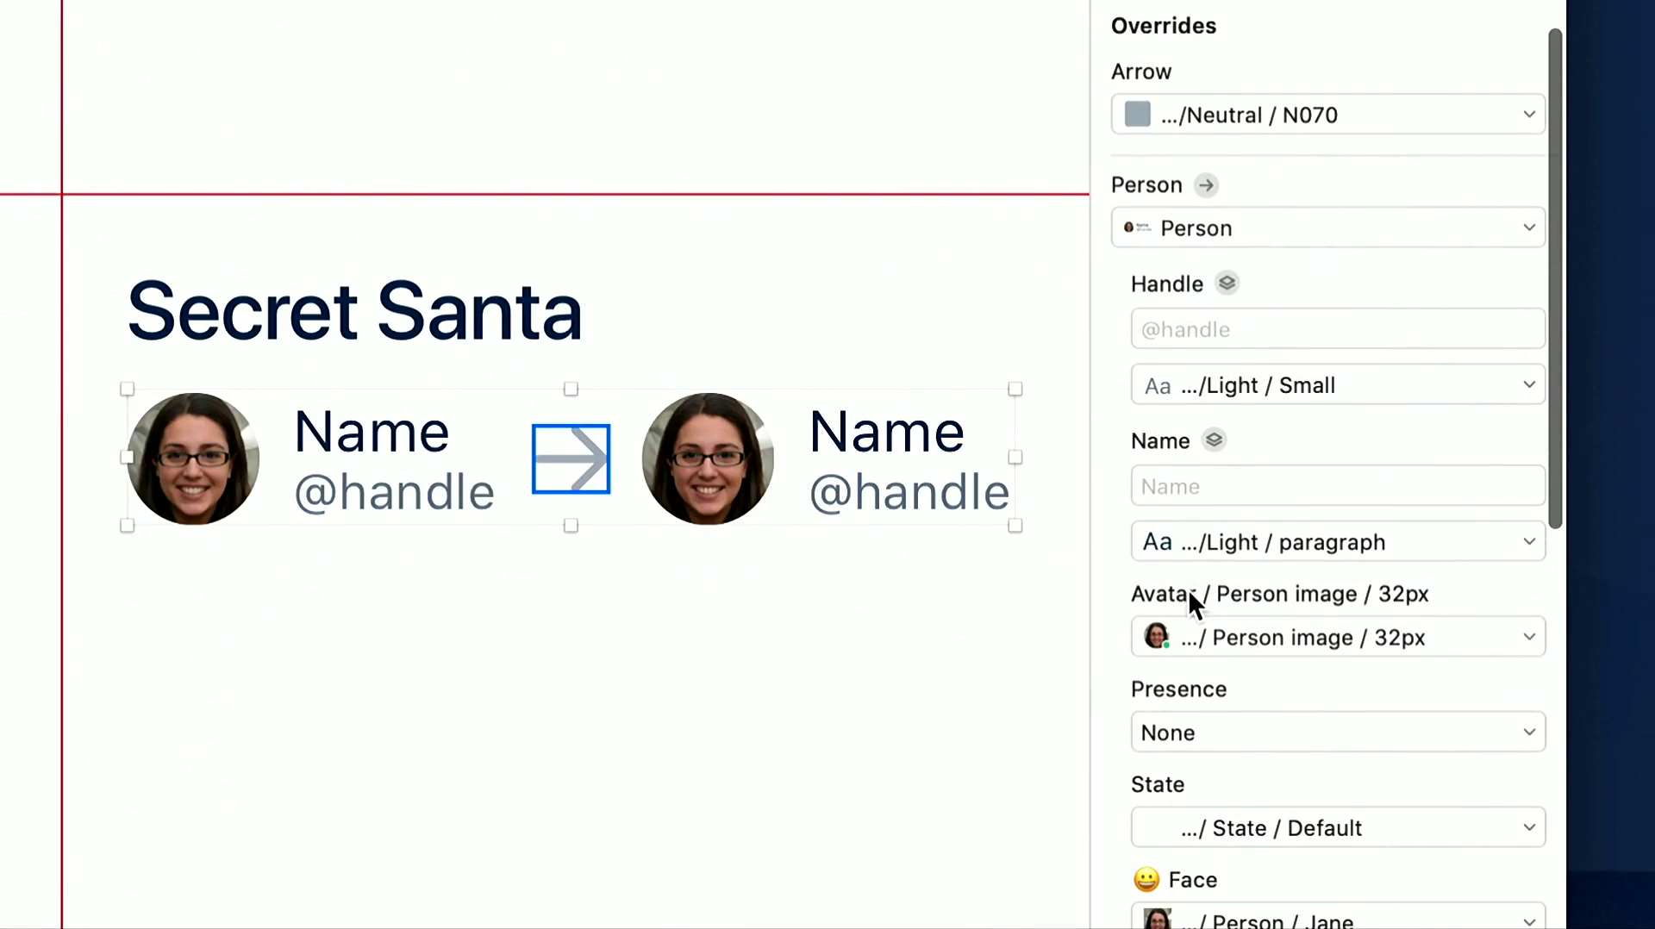
left_click(1245, 115)
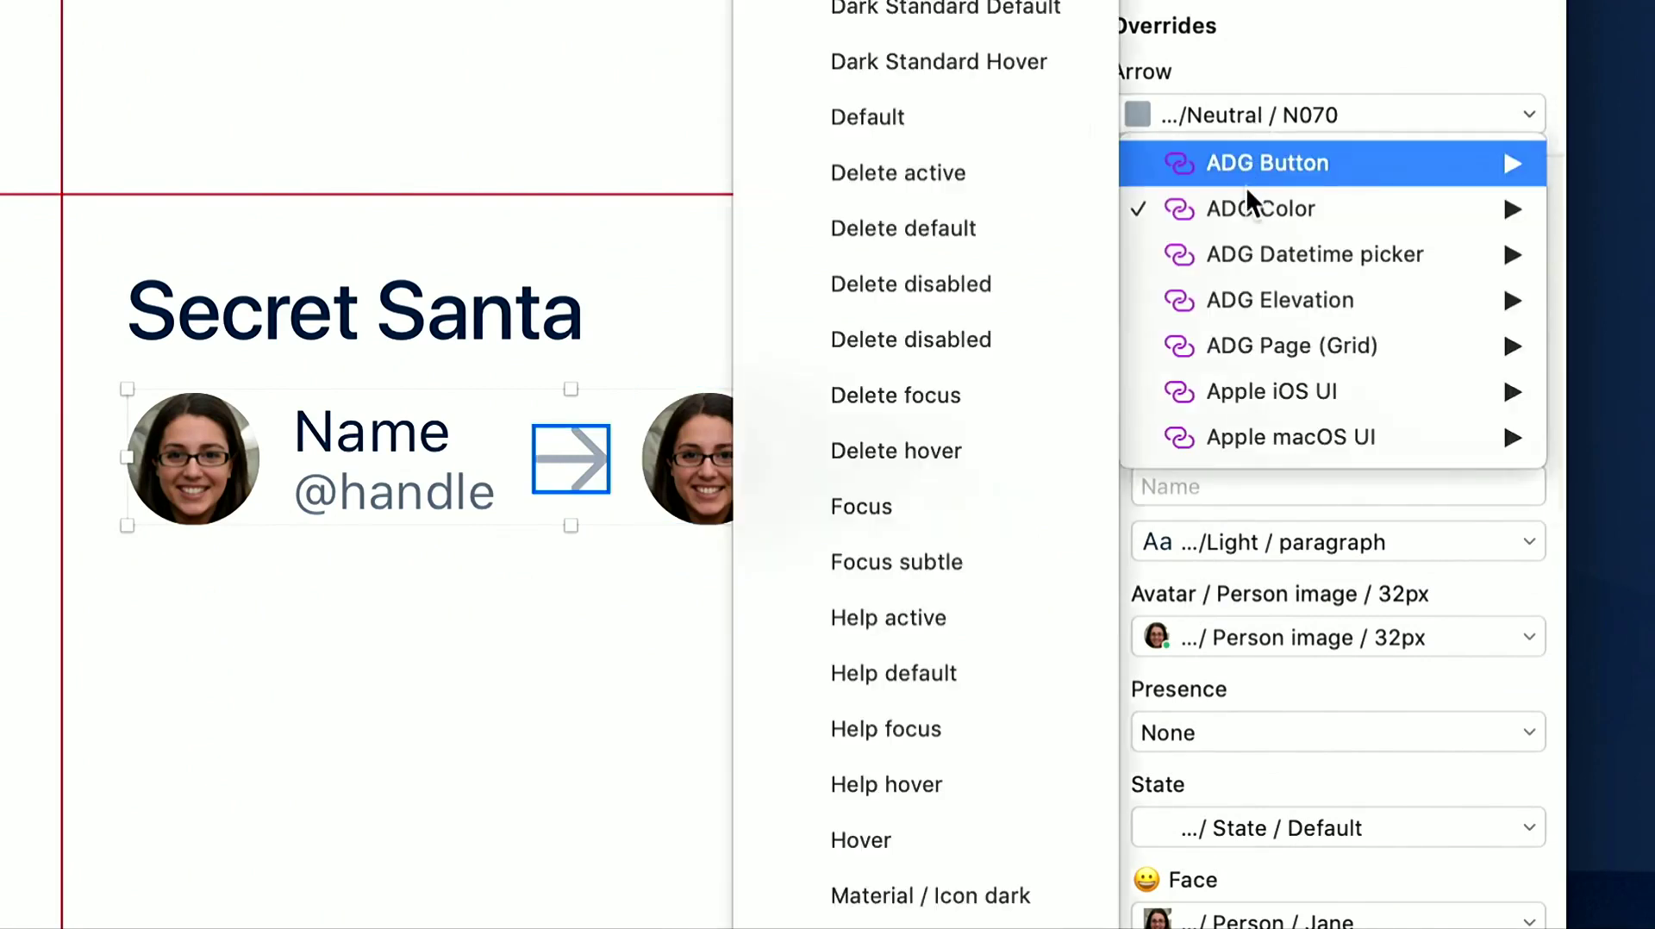
mouse_move(1249, 212)
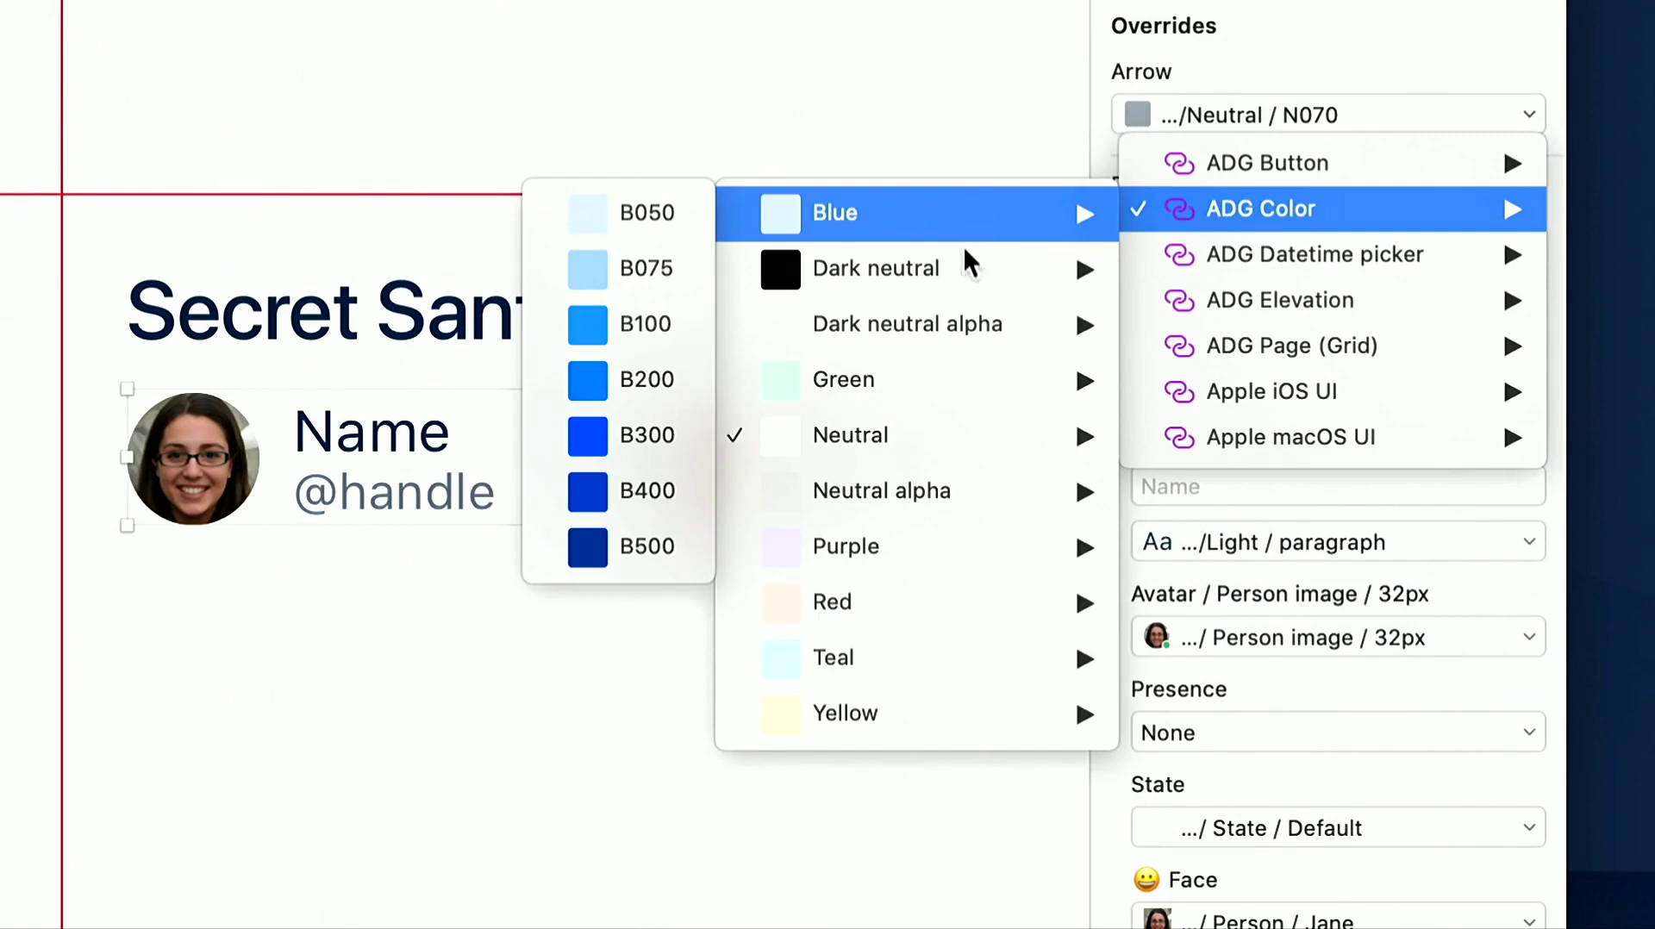
mouse_move(953, 389)
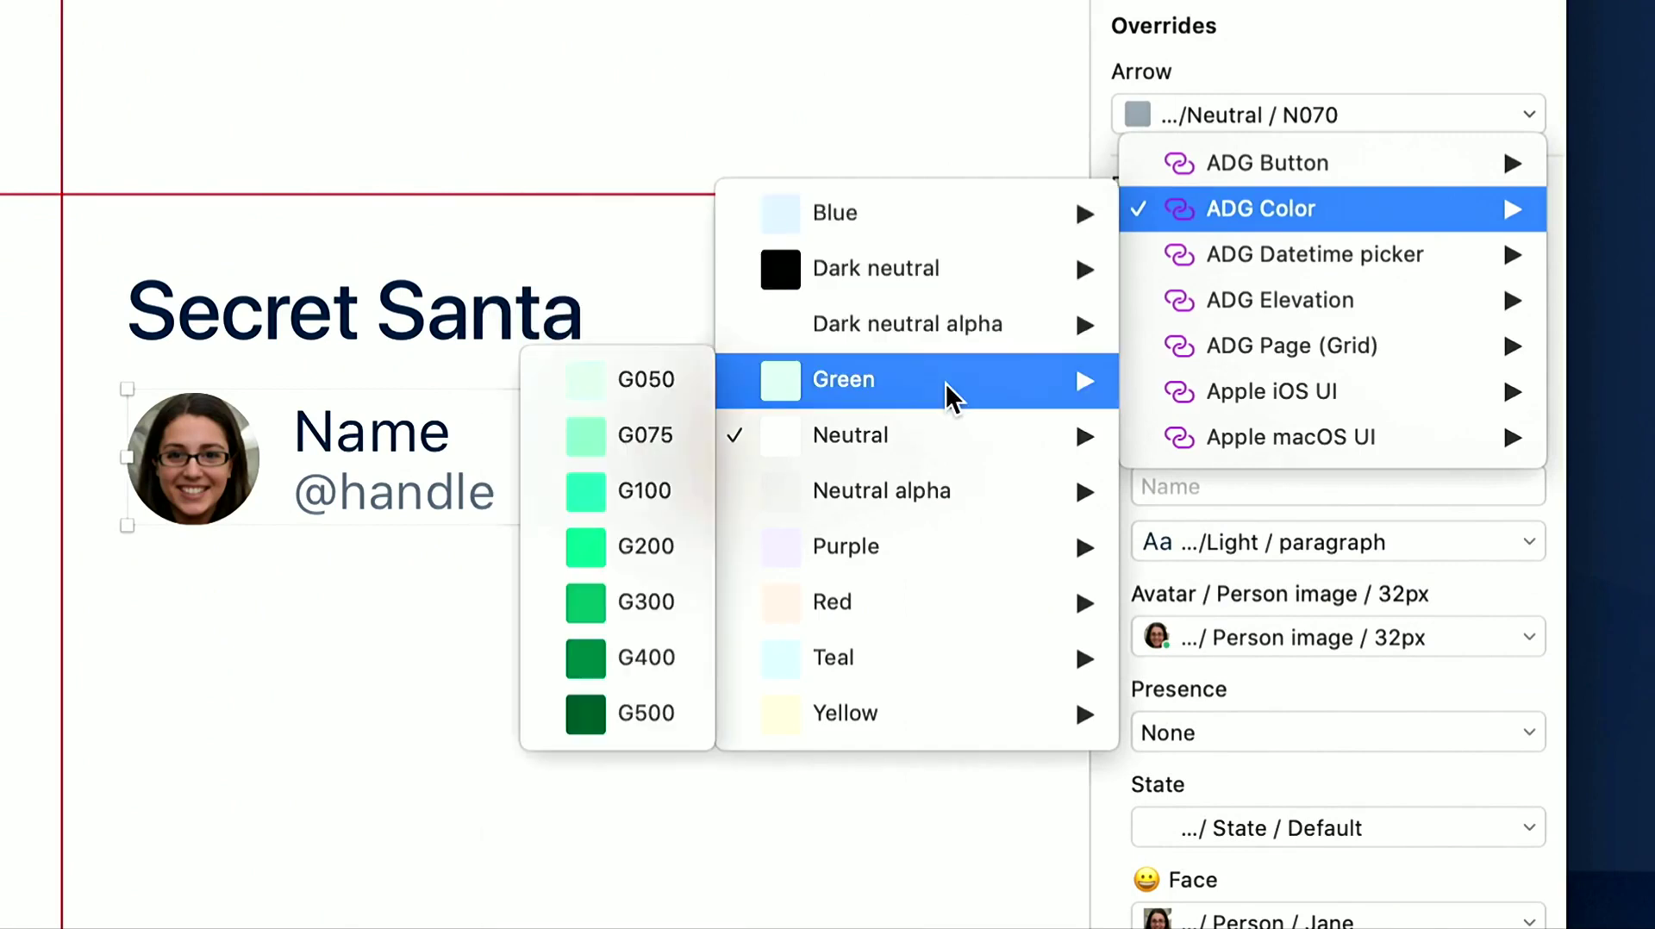
left_click(662, 604)
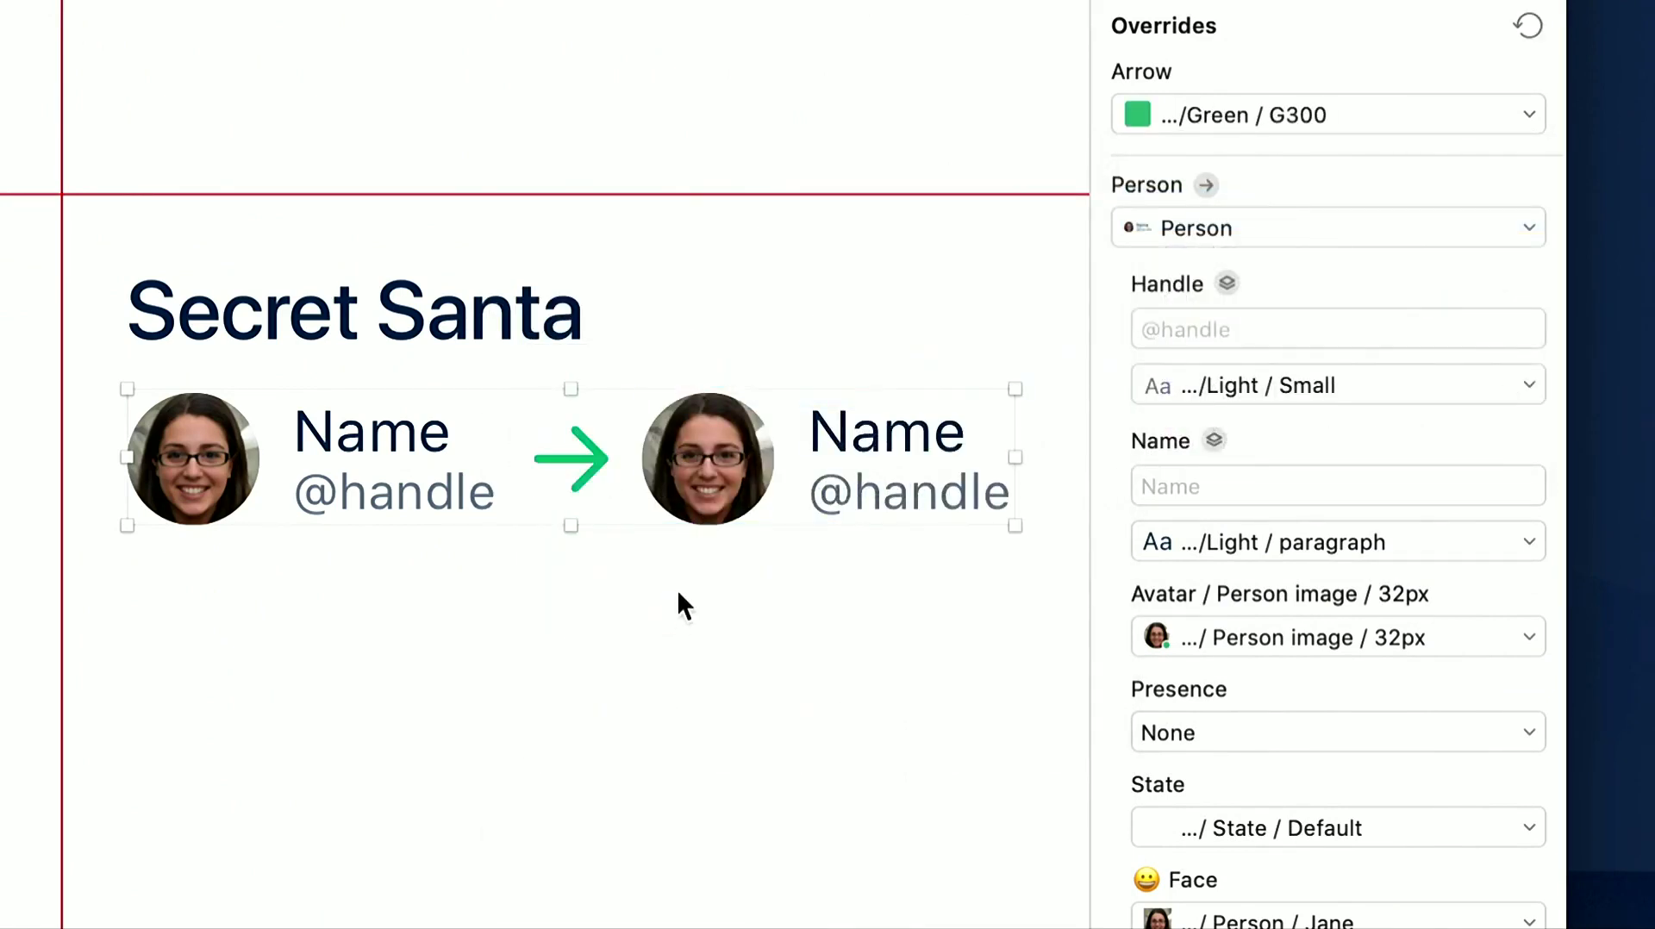
left_click(1528, 28)
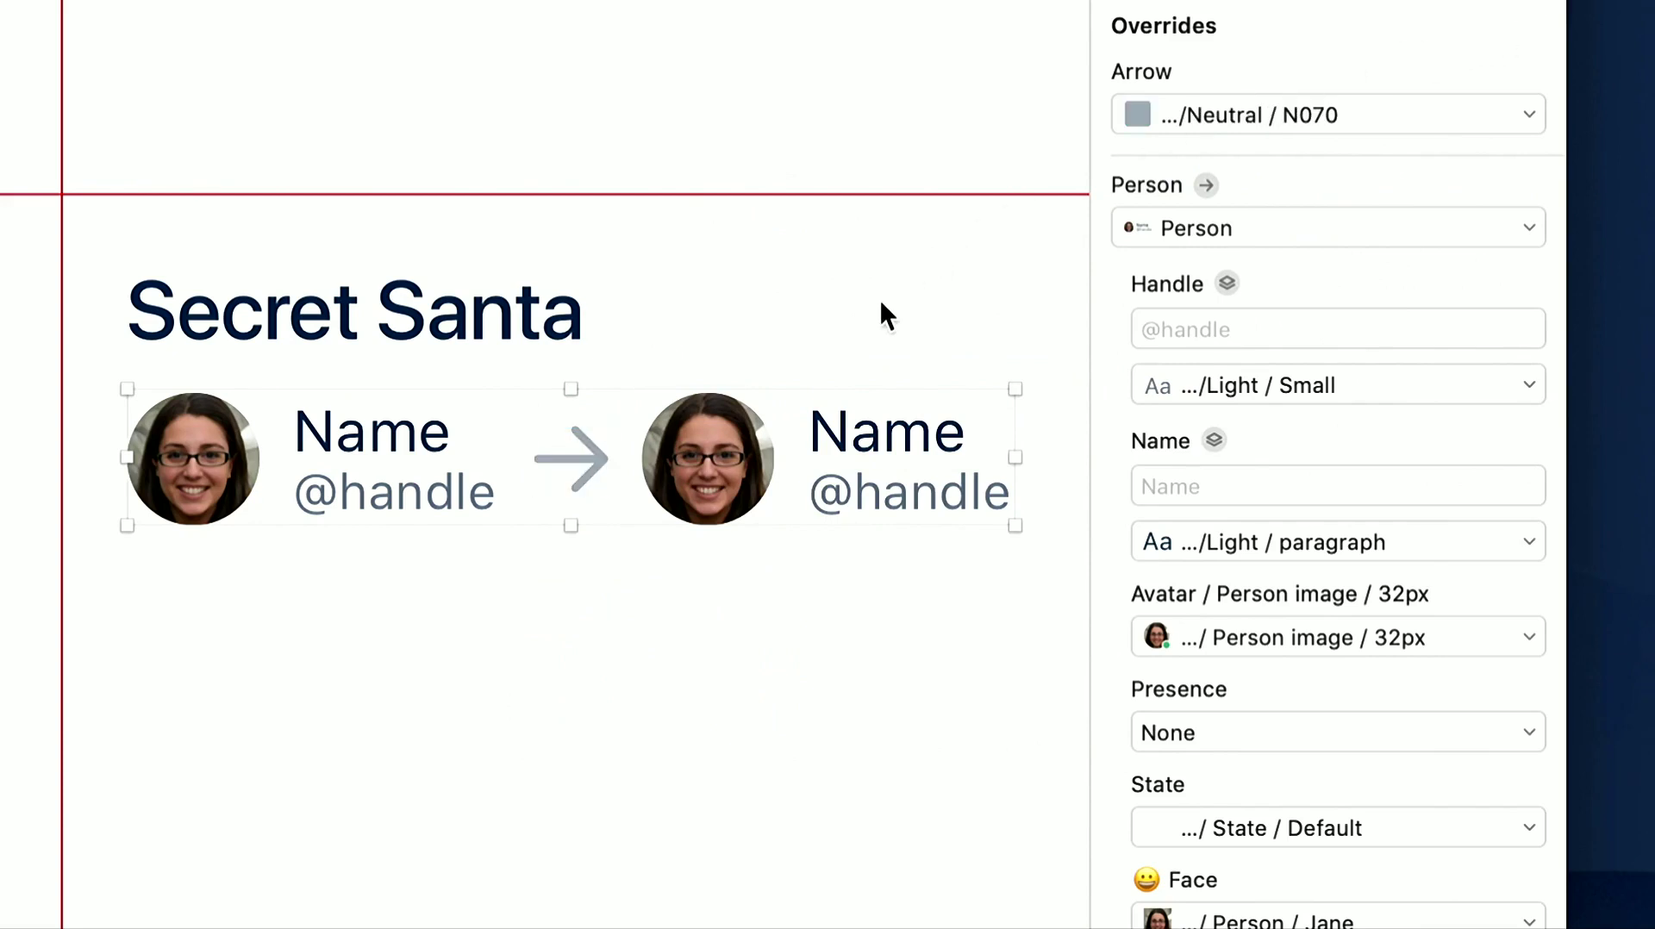